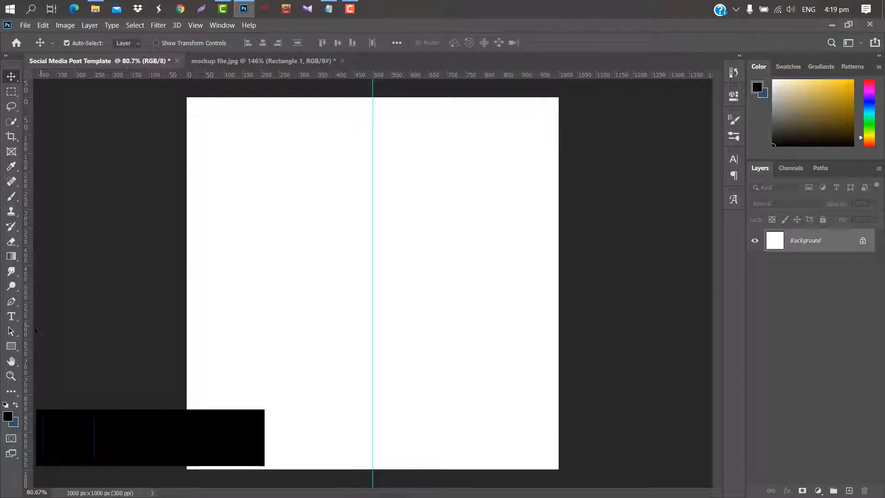
Draw a rectangle about 574 × 1060 px covering the canvas left of the centre guide and fill it with colour 34134a.
{"action": "key", "text": "u"}
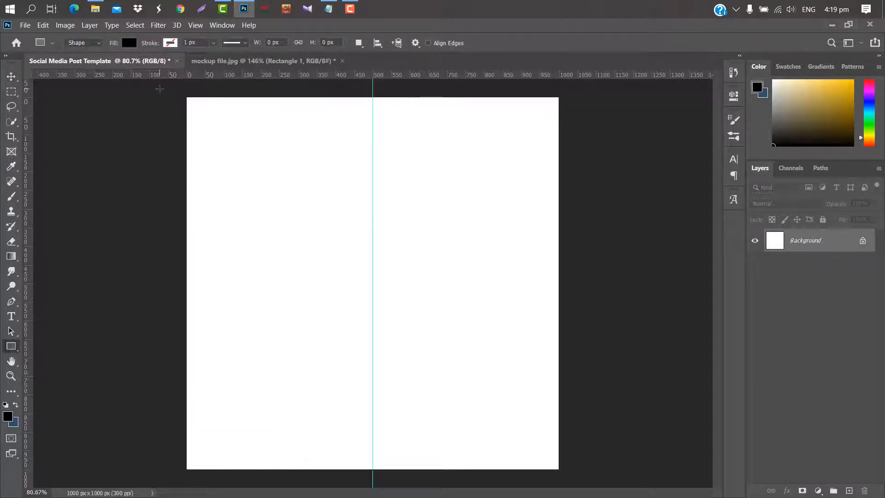
{"action": "left_click_drag", "start_coordinate": [159, 88], "coordinate": [372, 482]}
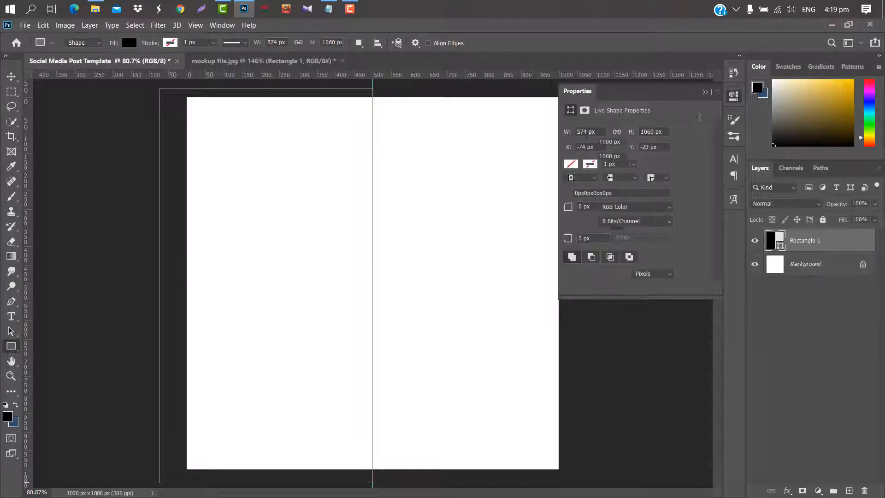
{"action": "left_click", "coordinate": [705, 92]}
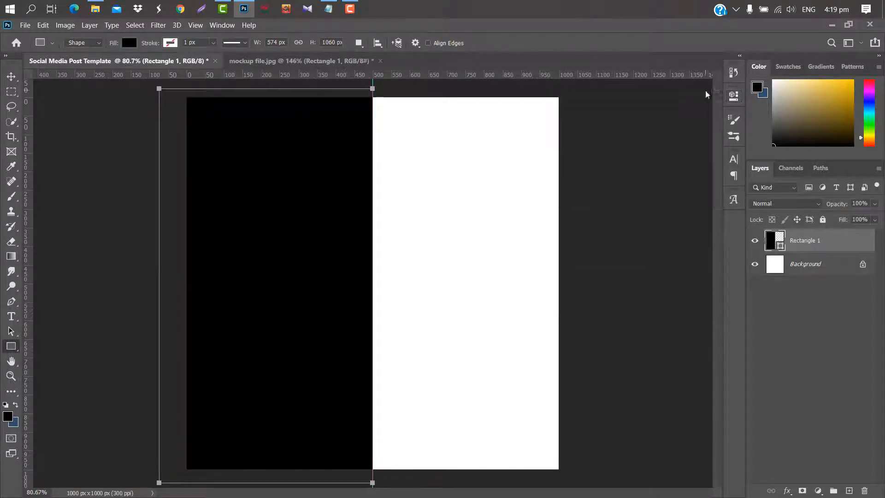
{"action": "double_click", "coordinate": [778, 244]}
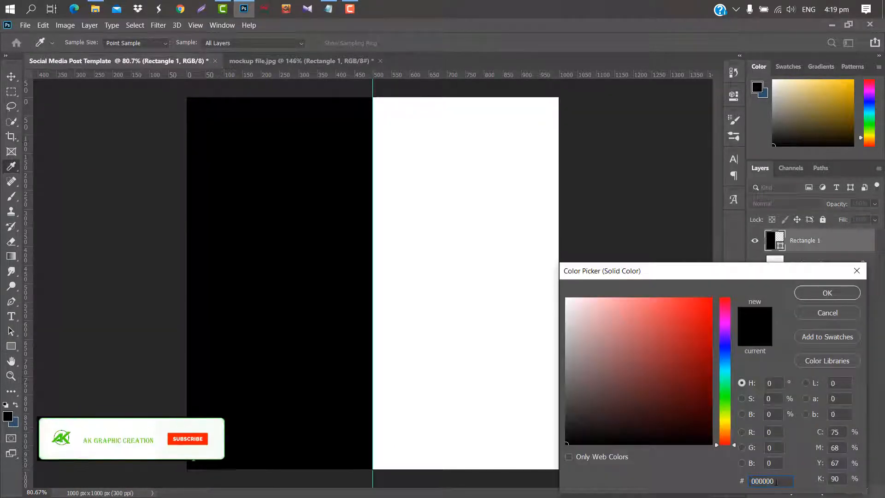
{"action": "left_click", "coordinate": [688, 400]}
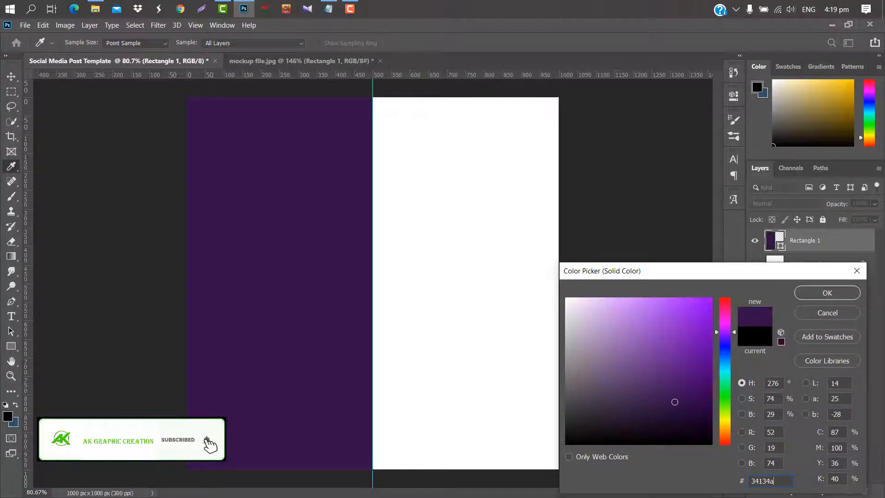
{"action": "left_click", "coordinate": [837, 293]}
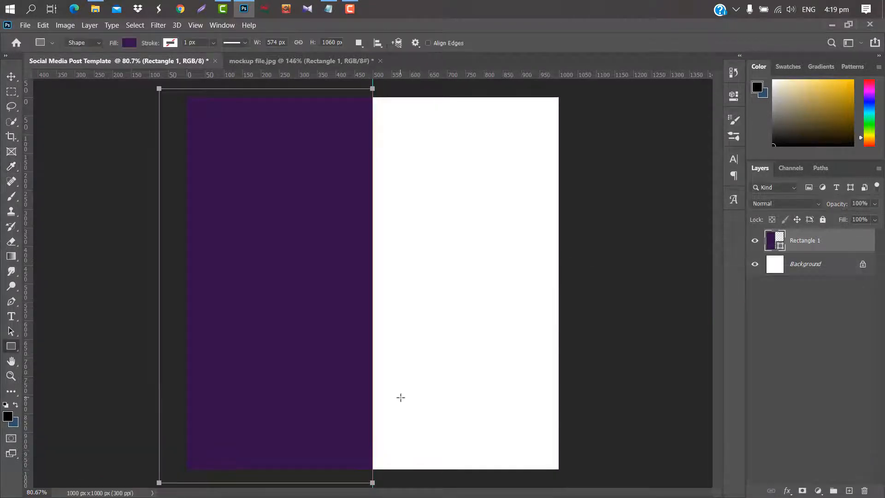
Draw a rectangle about 560 × 1054 px covering the canvas right of the centre guide and fill it with colour ec7501.
{"action": "left_click_drag", "start_coordinate": [581, 94], "coordinate": [373, 487]}
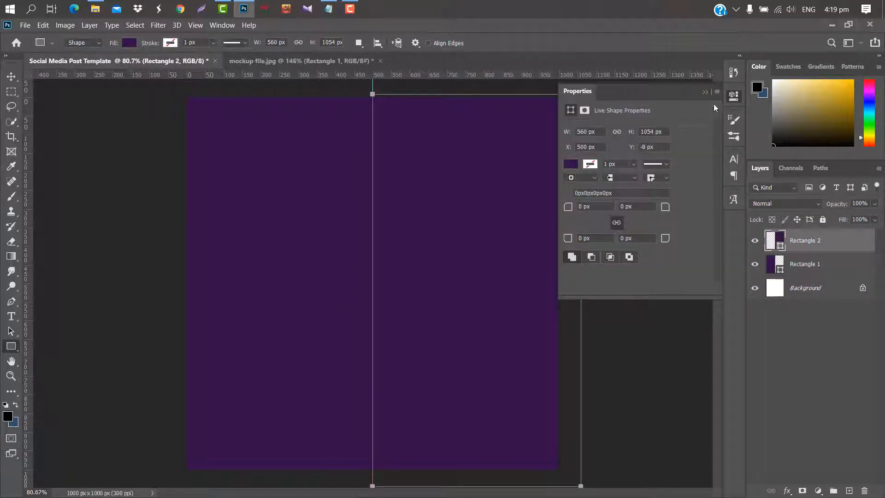
{"action": "left_click", "coordinate": [705, 92]}
{"action": "double_click", "coordinate": [779, 247]}
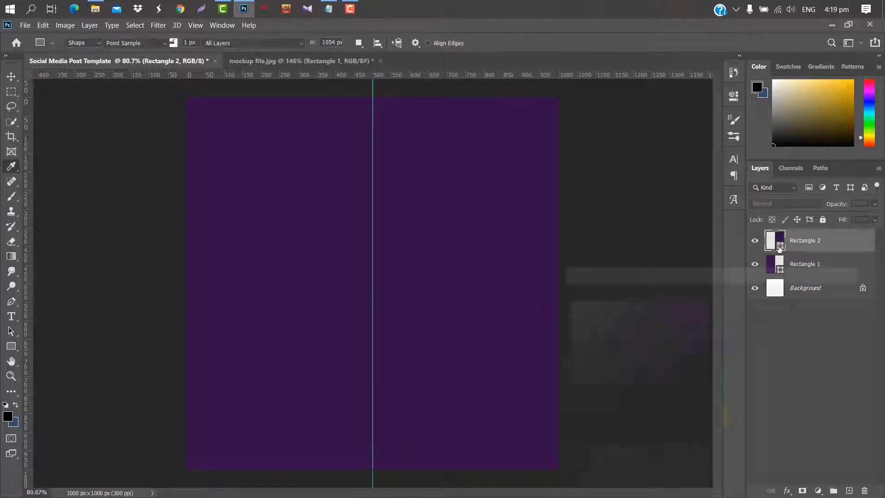
{"action": "type", "text": "ec7501"}
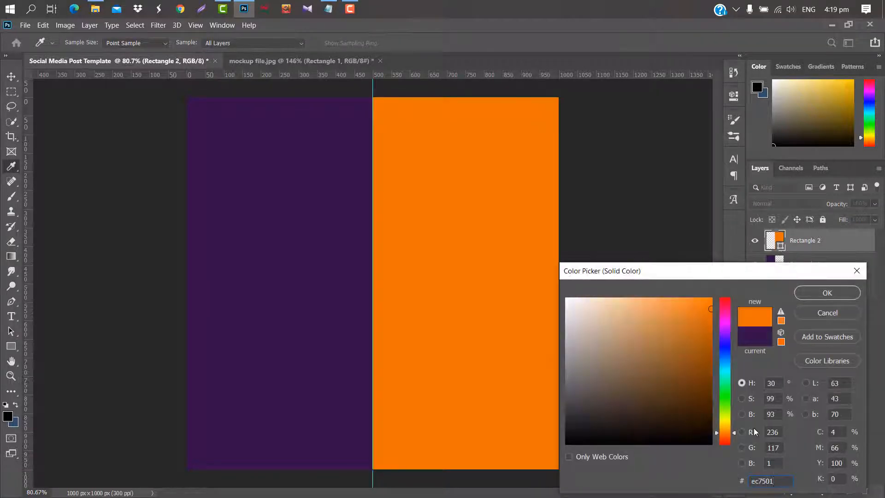
{"action": "left_click", "coordinate": [827, 293]}
Rasterize the purple rectangle's layer.
{"action": "left_click", "coordinate": [10, 77]}
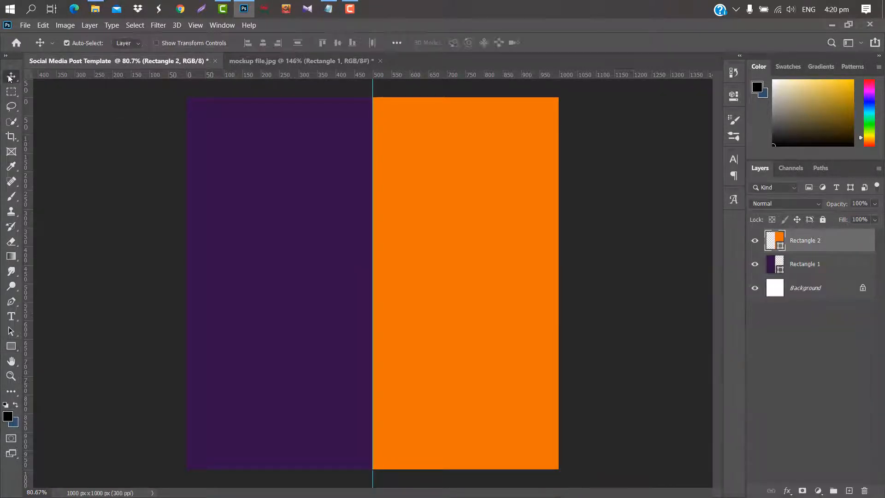
{"action": "left_click", "coordinate": [843, 270]}
{"action": "right_click", "coordinate": [847, 270]}
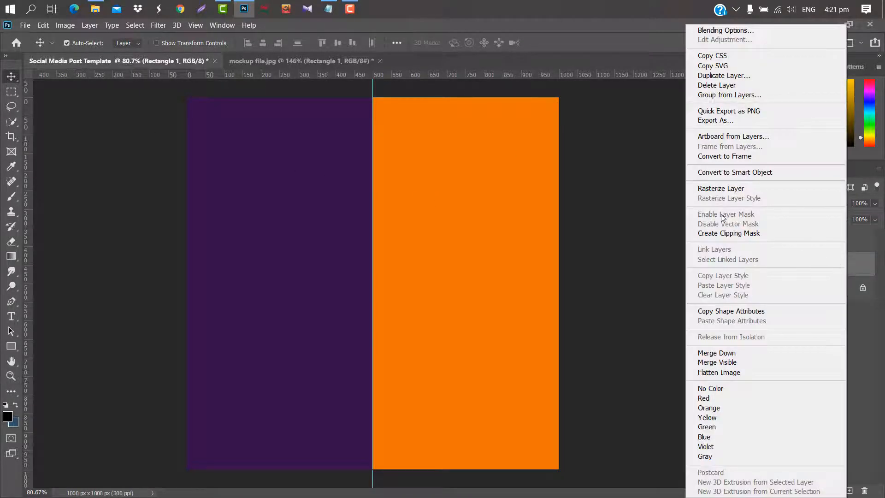
{"action": "left_click", "coordinate": [709, 188]}
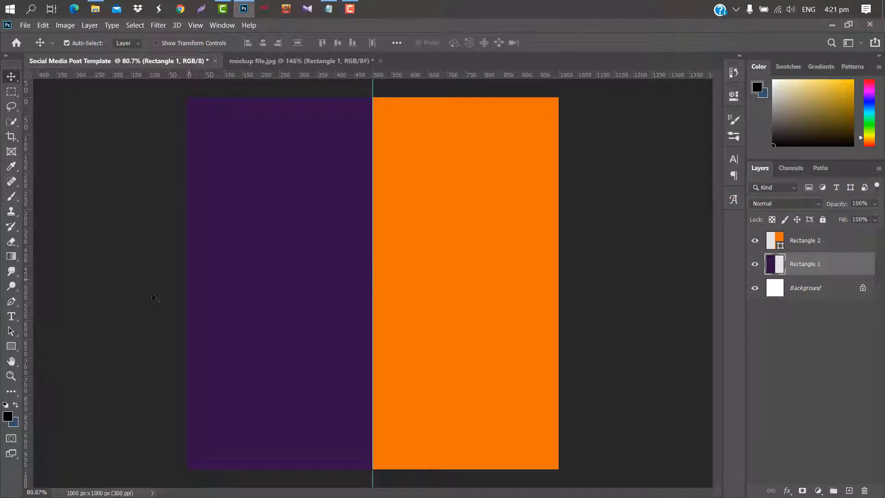
Paint a soft glow in colour 6a2b96 on the lower left of the purple half with a 500 px Soft Round brush.
{"action": "left_click", "coordinate": [8, 416]}
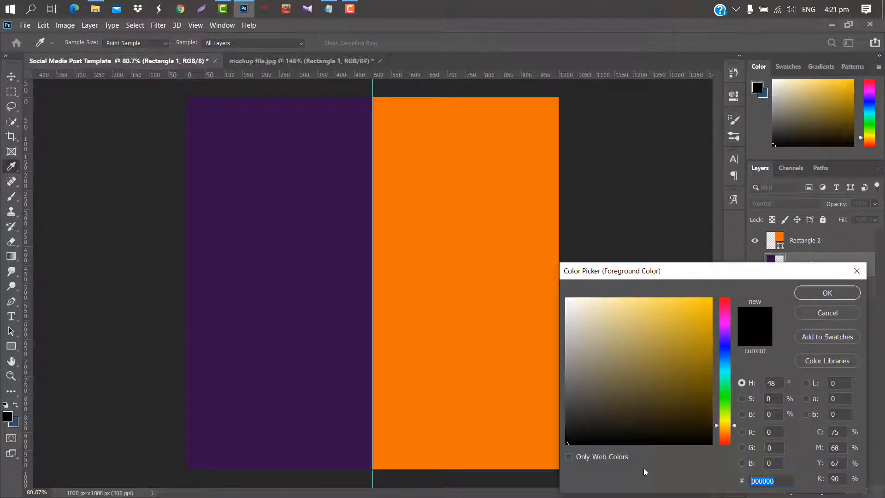
{"action": "type", "text": "6a2b96"}
{"action": "left_click", "coordinate": [827, 293]}
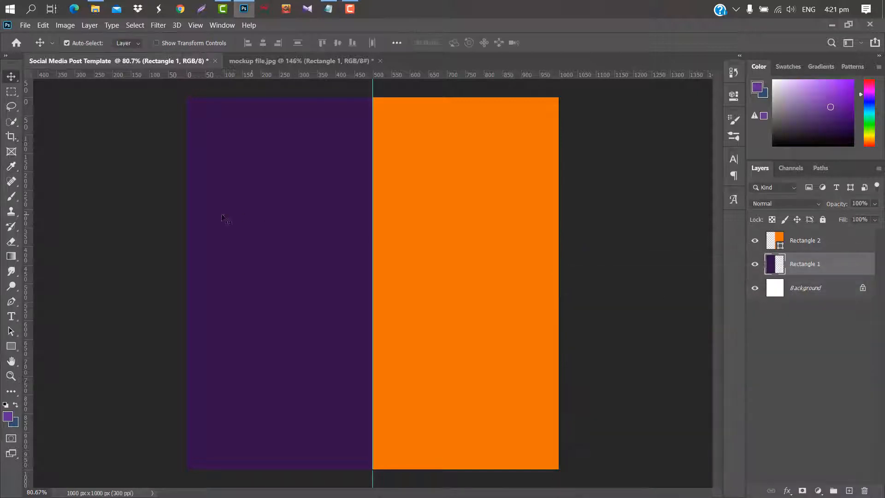
{"action": "left_click", "coordinate": [11, 198]}
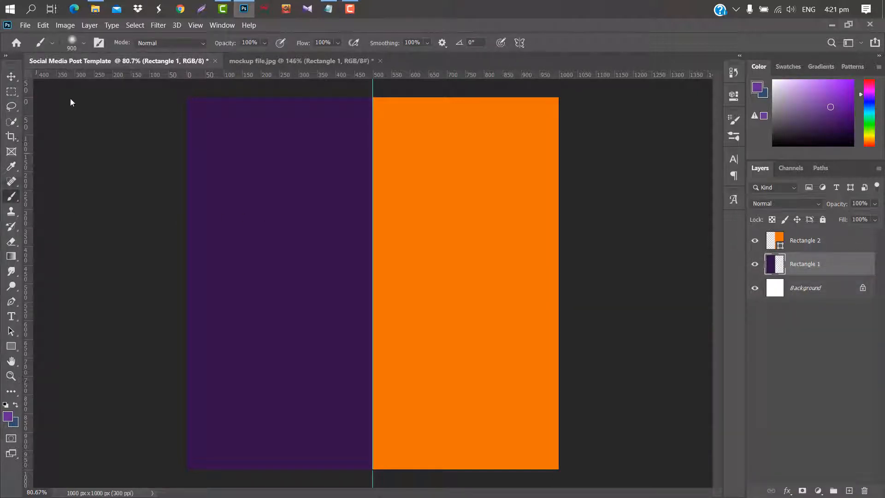
{"action": "left_click", "coordinate": [83, 43]}
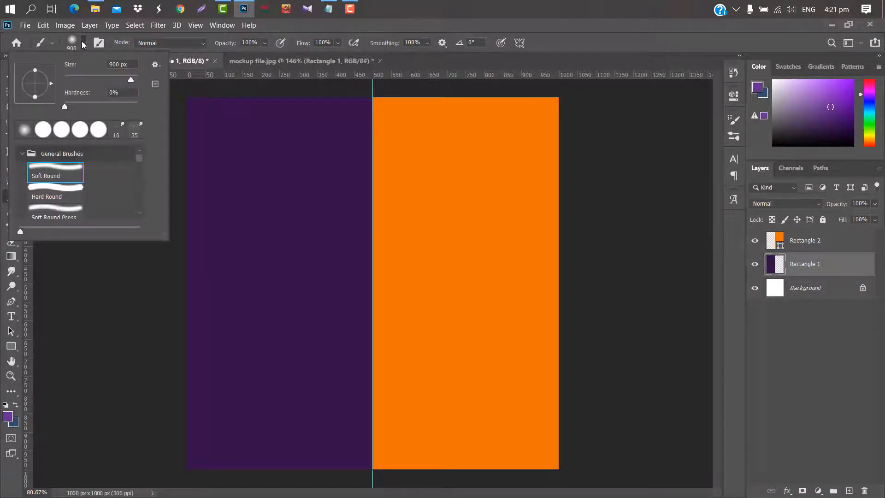
{"action": "left_click", "coordinate": [84, 44]}
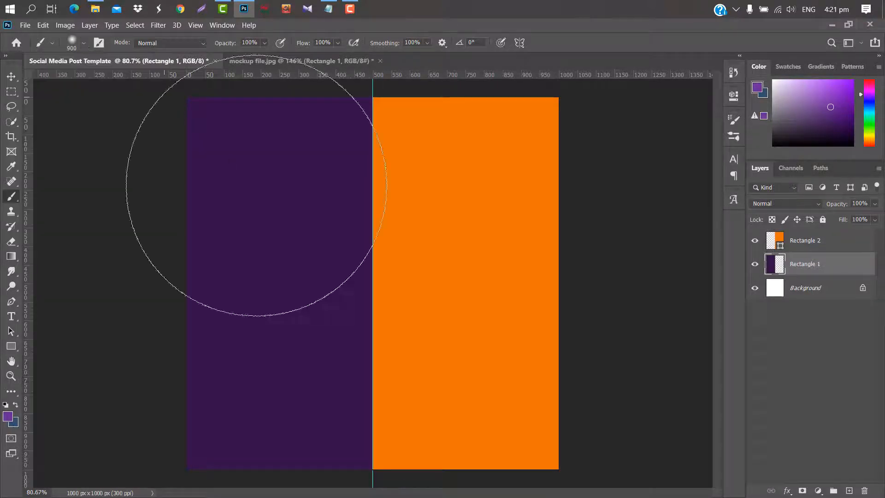
{"action": "key", "text": "bracketleft"}
{"action": "key", "text": "bracketleft"}
{"action": "key", "text": "bracketleft"}
{"action": "key", "text": "bracketleft"}
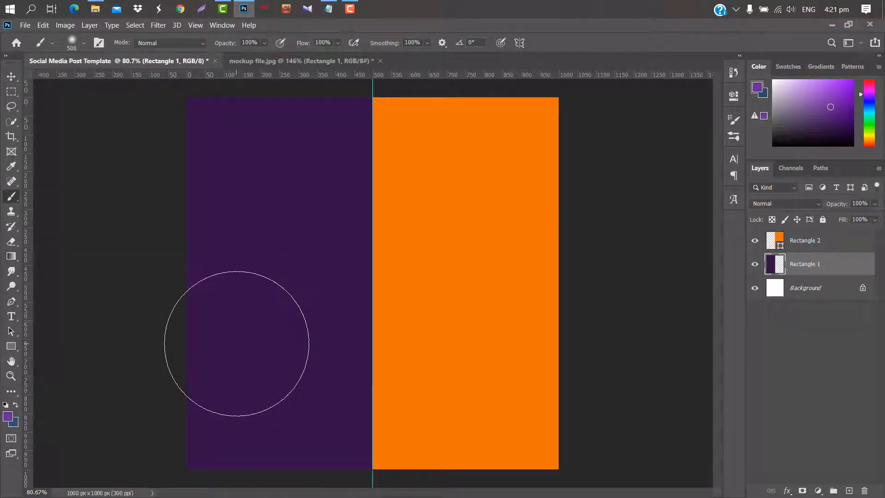
{"action": "left_click", "coordinate": [235, 341]}
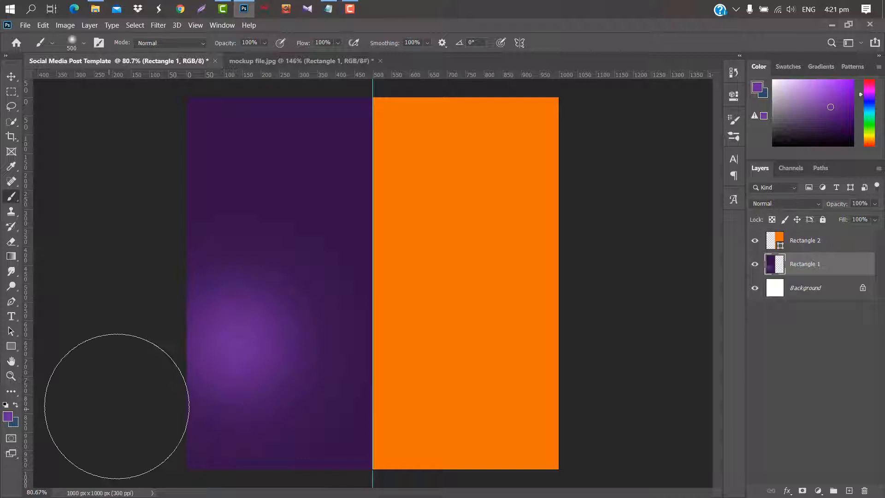
Rasterize the orange rectangle's layer and brush a soft glow in colour fdb700 across its upper part.
{"action": "left_click", "coordinate": [8, 417]}
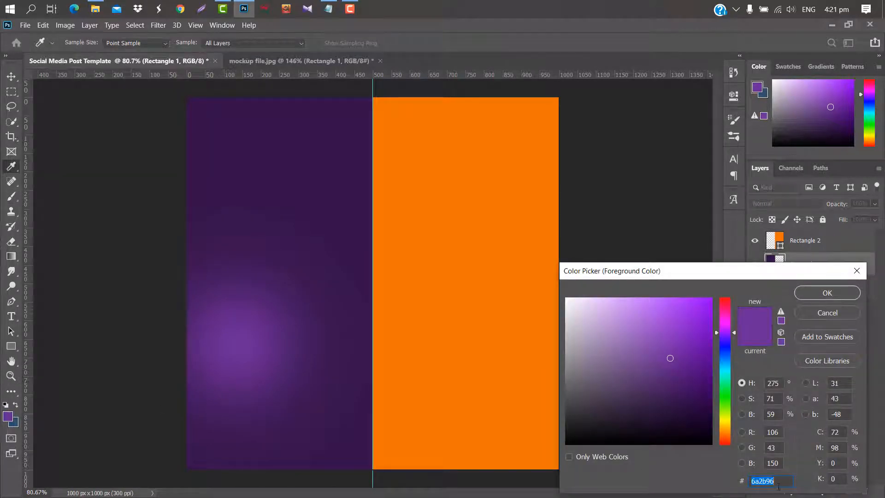
{"action": "type", "text": "fdb700"}
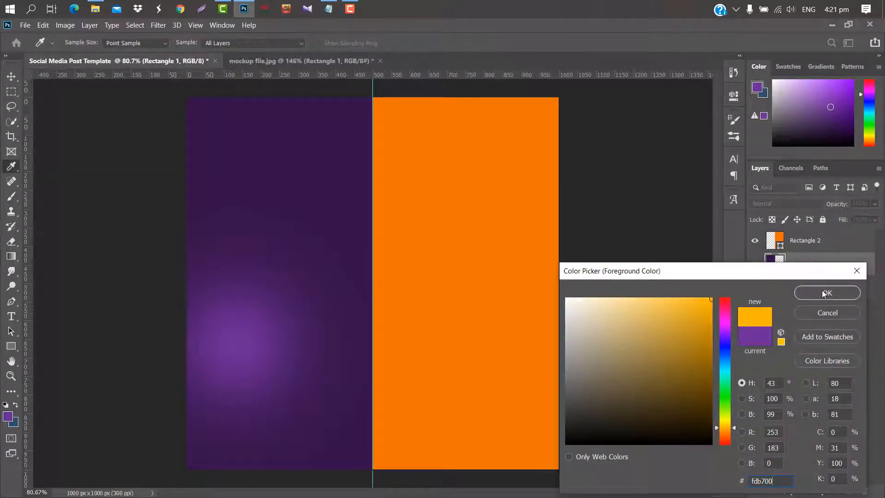
{"action": "left_click", "coordinate": [824, 294]}
{"action": "right_click", "coordinate": [774, 243]}
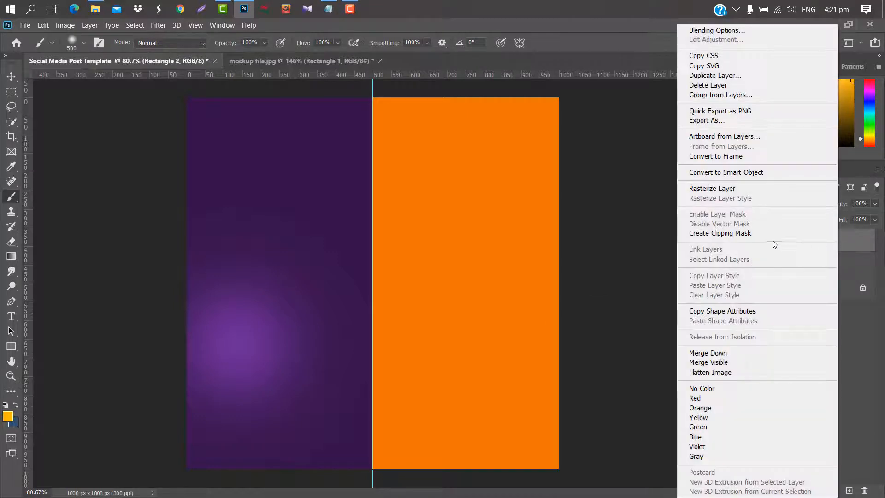
{"action": "left_click", "coordinate": [714, 190]}
{"action": "mouse_move", "coordinate": [477, 233]}
{"action": "left_mouse_down"}
{"action": "mouse_move", "coordinate": [468, 240]}
{"action": "mouse_move", "coordinate": [529, 229]}
{"action": "left_mouse_up"}
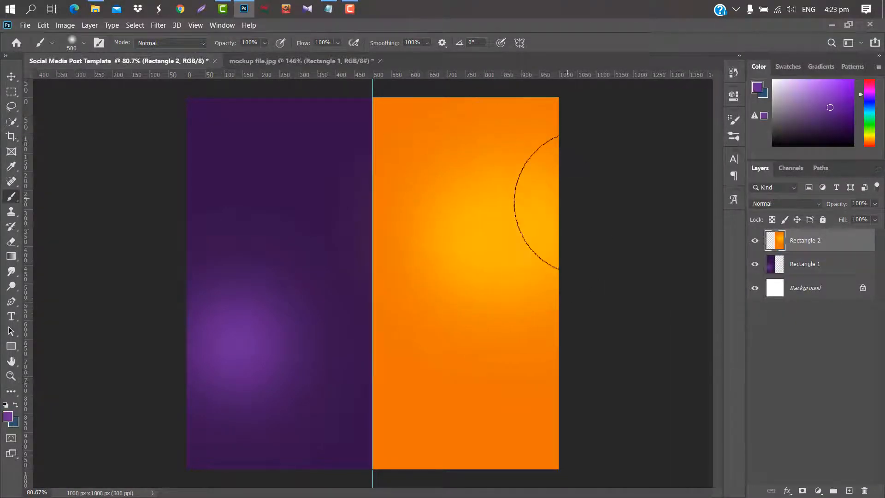
Broaden the glow on the Rectangle 1 layer with another soft brush dab in colour 692b95.
{"action": "left_click", "coordinate": [856, 264]}
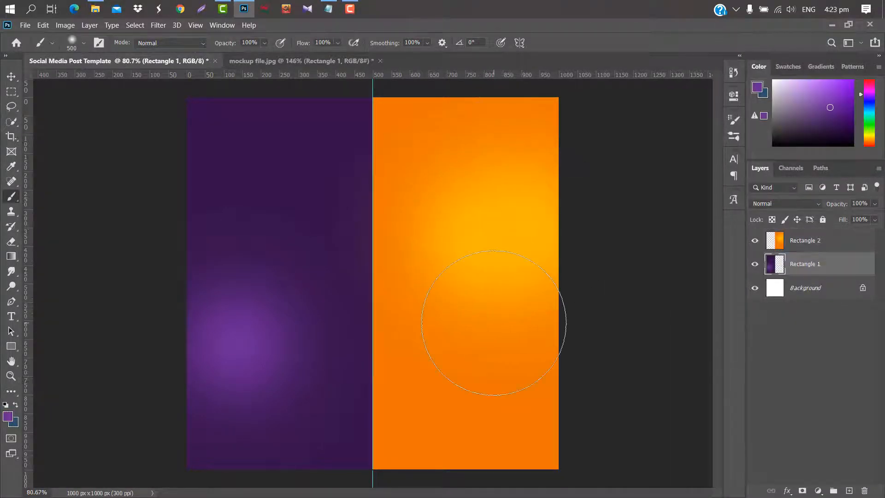
{"action": "left_click", "coordinate": [7, 416]}
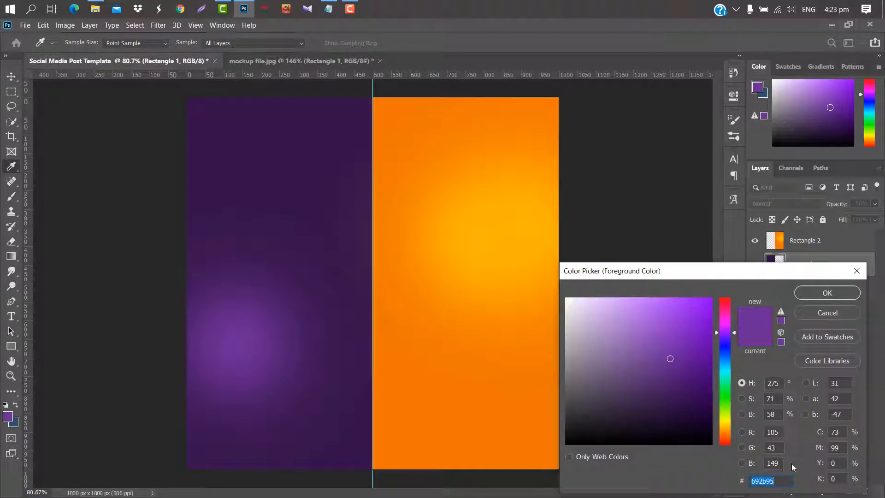
{"action": "left_click", "coordinate": [827, 292]}
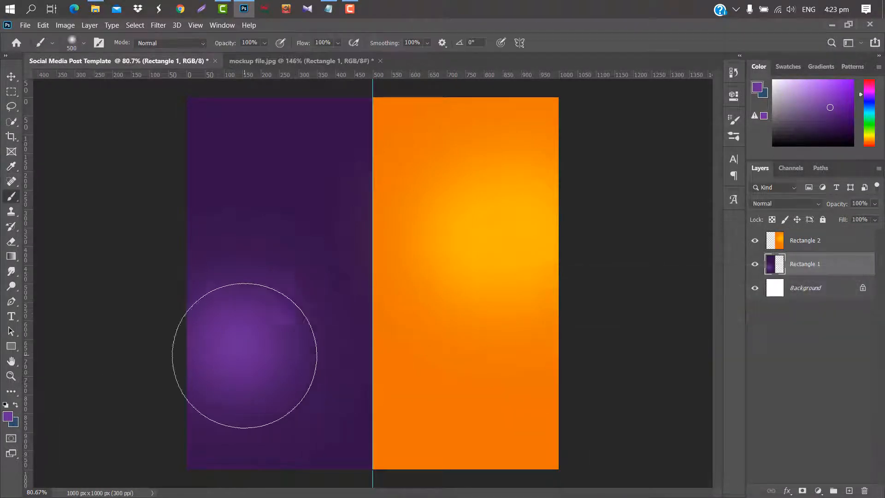
{"action": "left_click", "coordinate": [217, 344]}
Remove the vertical centre guide from the canvas.
{"action": "left_click", "coordinate": [10, 76]}
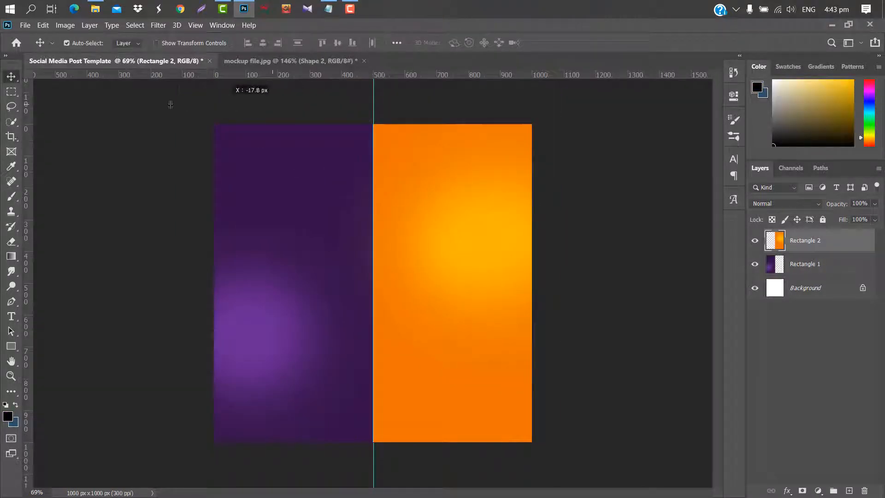
{"action": "left_click_drag", "start_coordinate": [230, 95], "coordinate": [46, 100]}
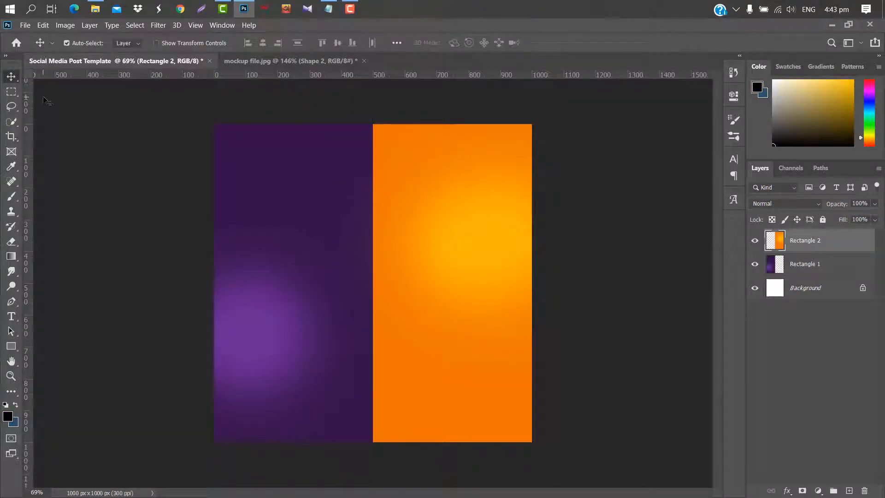
Place the PngItem_3689586 plate image from the desktop, scaled to about 29.9% and centred horizontally just below the canvas middle.
{"action": "left_click", "coordinate": [830, 24]}
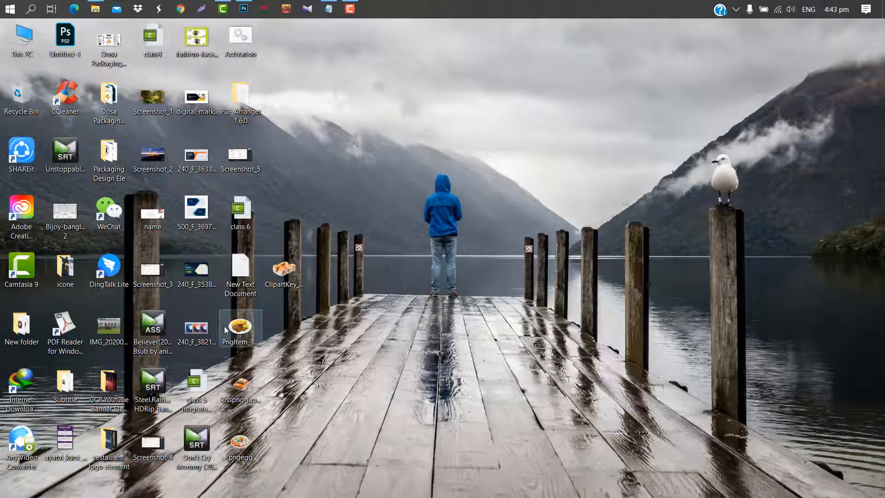
{"action": "left_click", "coordinate": [244, 9]}
{"action": "left_click_drag", "start_coordinate": [352, 206], "coordinate": [364, 245]}
{"action": "left_click_drag", "start_coordinate": [531, 175], "coordinate": [488, 204]}
{"action": "left_click_drag", "start_coordinate": [336, 277], "coordinate": [349, 281]}
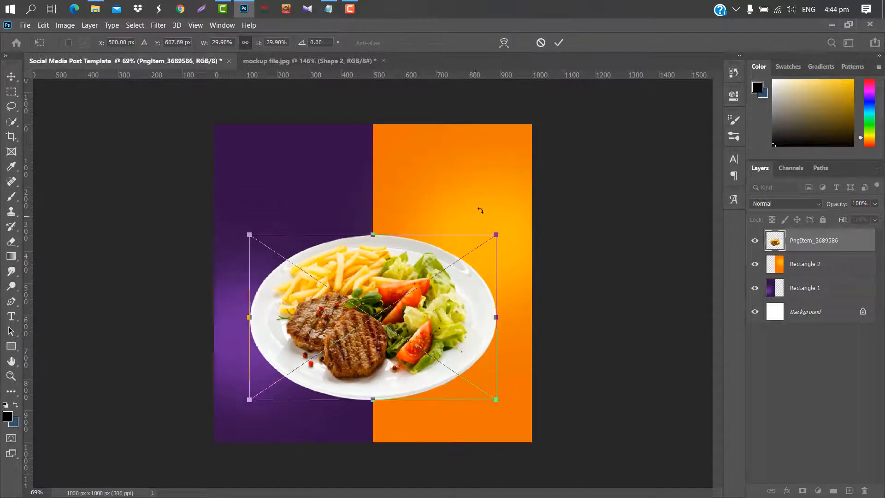
{"action": "left_click", "coordinate": [558, 42]}
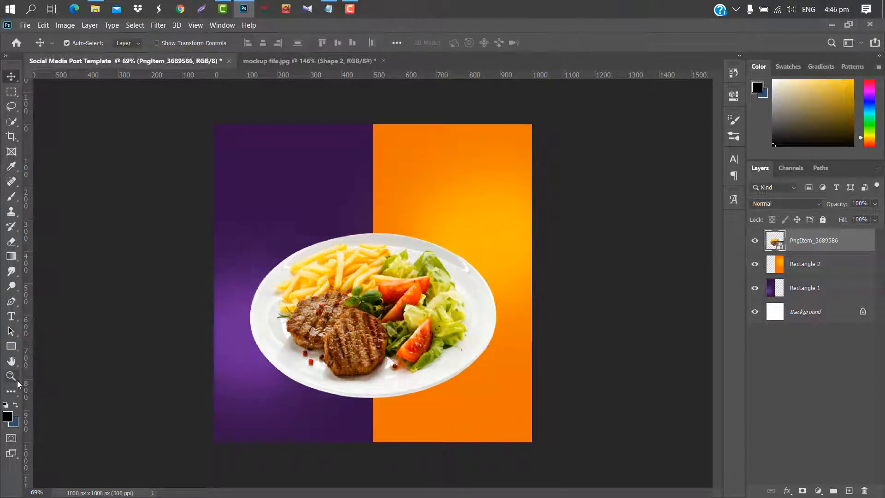
Draw an ellipse about 759 × 471 px over the food plate and fill it with black.
{"action": "right_click", "coordinate": [11, 346]}
{"action": "left_click", "coordinate": [64, 368]}
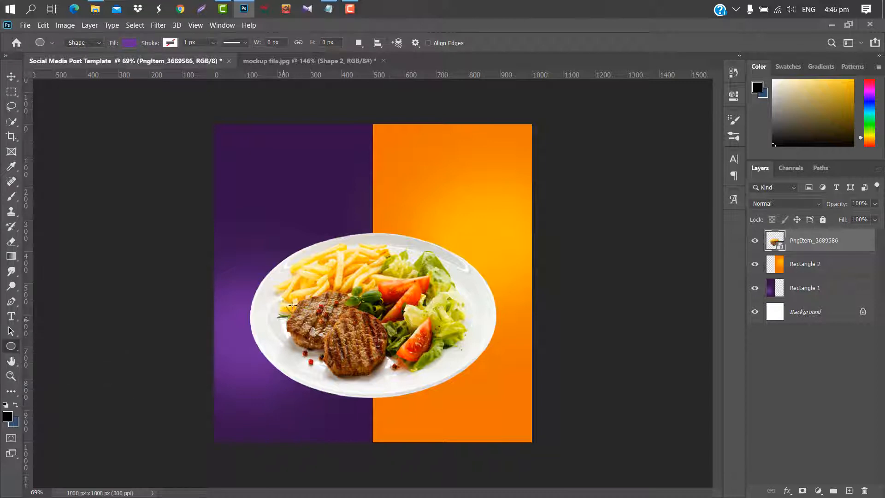
{"action": "left_click_drag", "start_coordinate": [250, 250], "coordinate": [491, 398]}
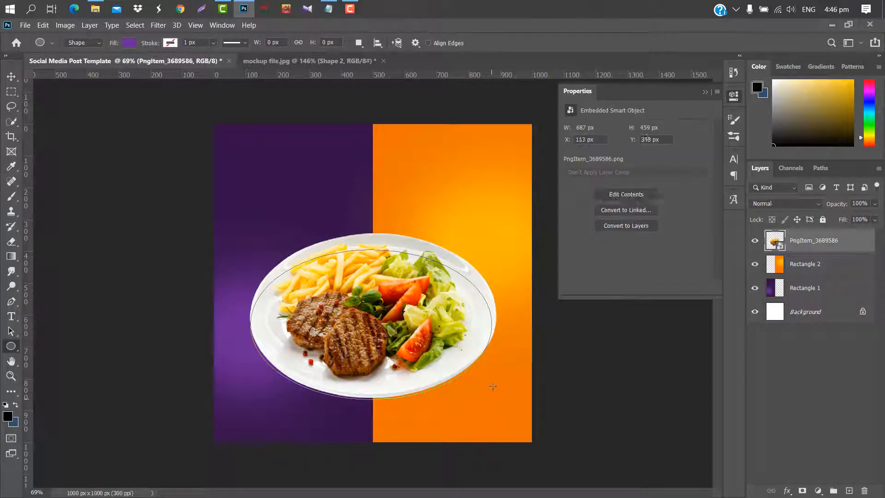
{"action": "left_click", "coordinate": [569, 182]}
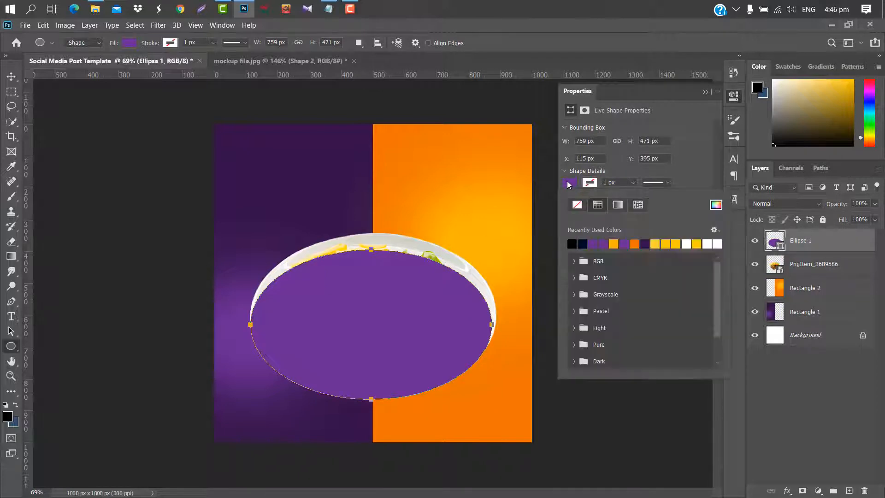
{"action": "left_click", "coordinate": [573, 243]}
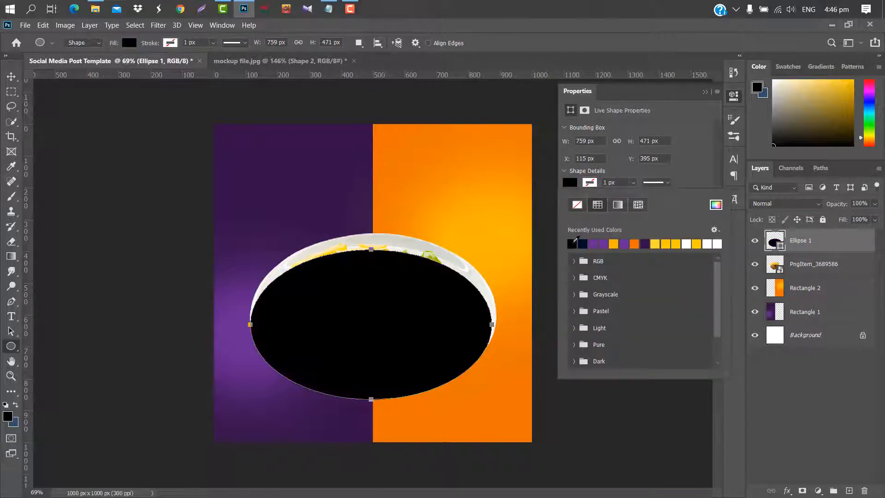
Move the Ellipse 1 layer directly beneath the PngItem_3689586 plate layer.
{"action": "left_click", "coordinate": [705, 92]}
{"action": "left_click", "coordinate": [705, 91]}
{"action": "left_click_drag", "start_coordinate": [839, 245], "coordinate": [836, 276]}
{"action": "key", "text": "v"}
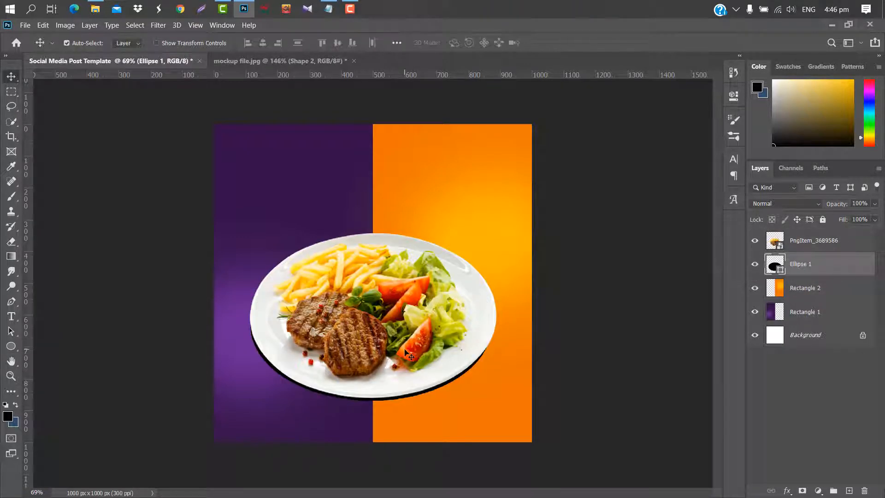
Rasterize the black Ellipse 1 layer and soften it with a 10.0-pixel Gaussian Blur as a plate shadow.
{"action": "right_click", "coordinate": [857, 264]}
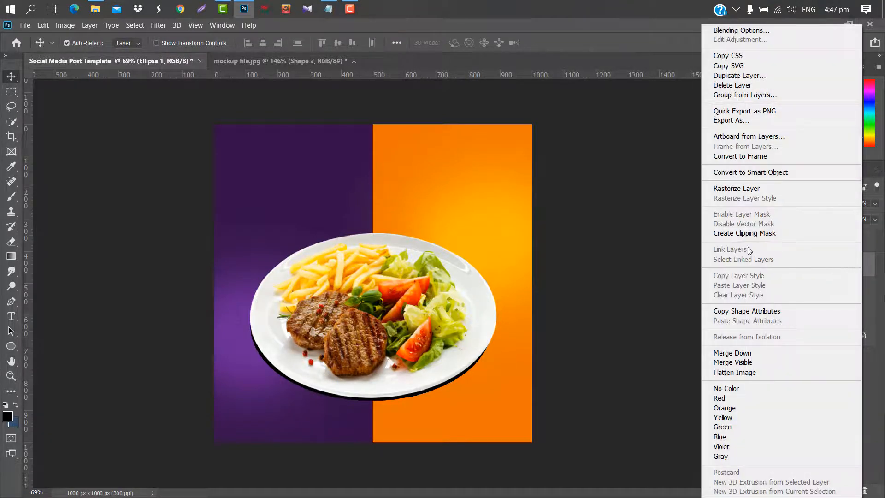
{"action": "left_click", "coordinate": [726, 193]}
{"action": "left_click", "coordinate": [157, 26]}
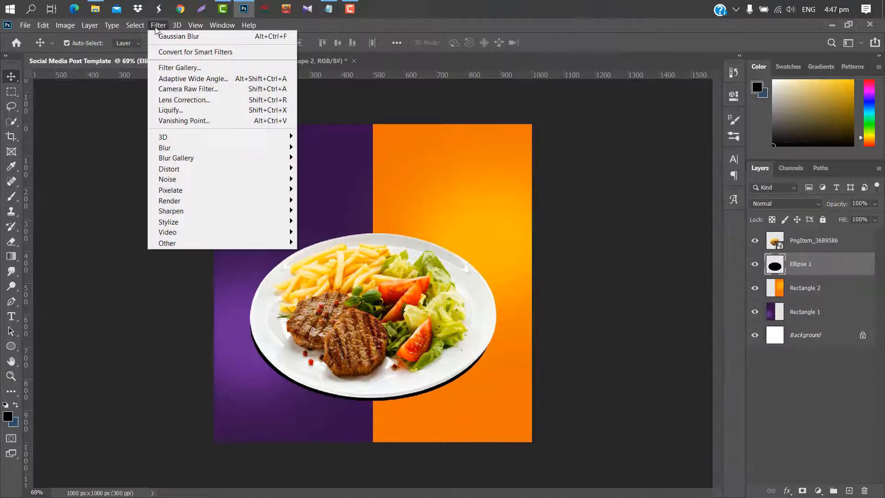
{"action": "mouse_move", "coordinate": [174, 152]}
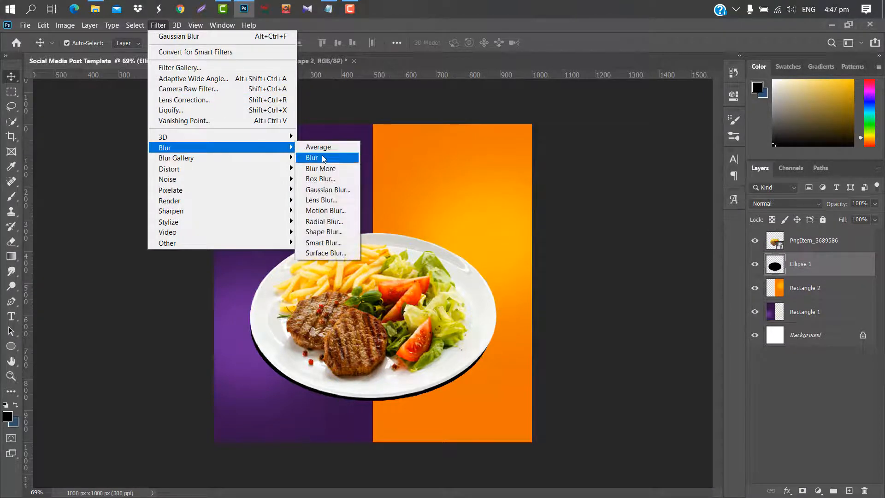
{"action": "left_click", "coordinate": [326, 190]}
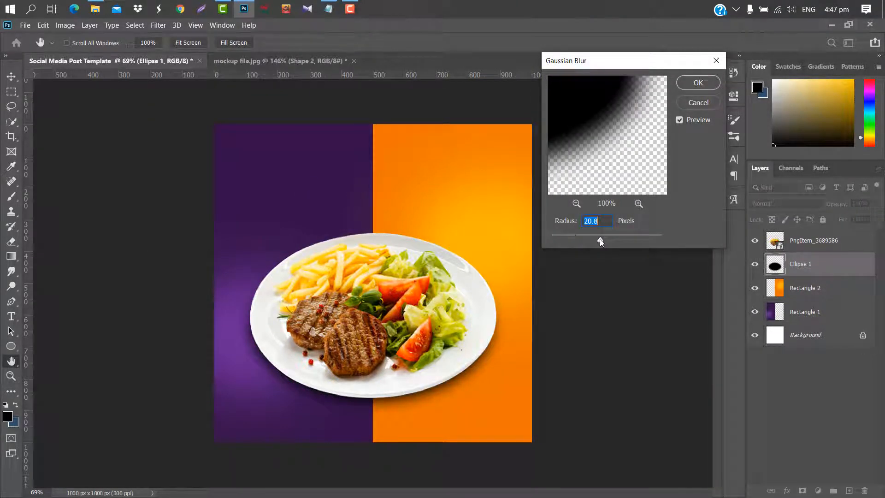
{"action": "left_click_drag", "start_coordinate": [600, 238], "coordinate": [595, 239]}
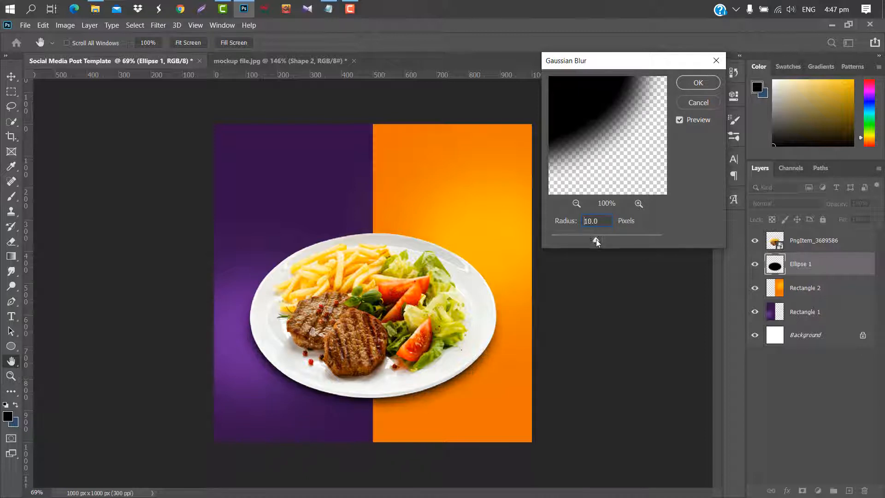
{"action": "left_click", "coordinate": [697, 83]}
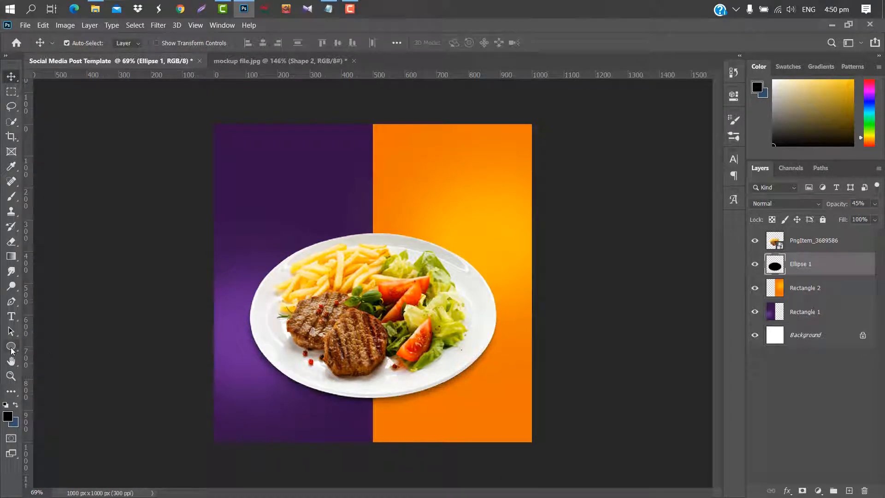
Draw a circle about 164 px wide on the purple half, overlapping the plate's upper-left edge, and fill it with orange.
{"action": "left_click", "coordinate": [11, 347]}
{"action": "left_click_drag", "start_coordinate": [235, 232], "coordinate": [308, 284]}
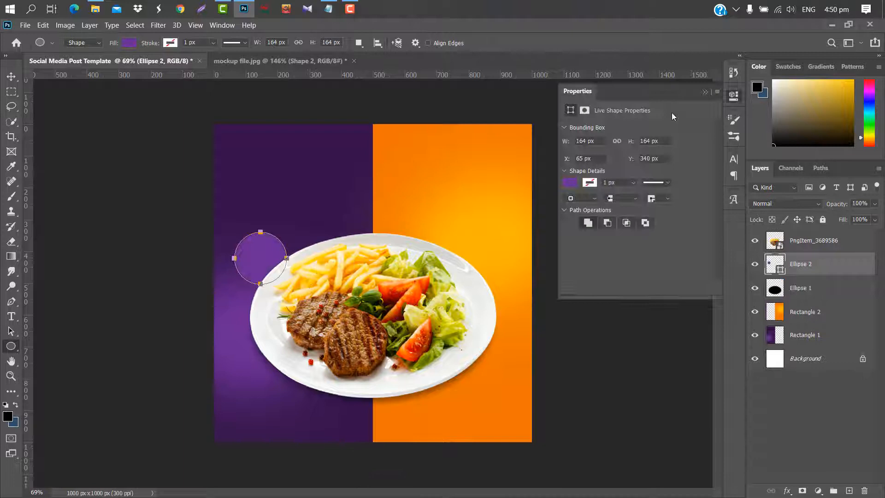
{"action": "left_click", "coordinate": [570, 183]}
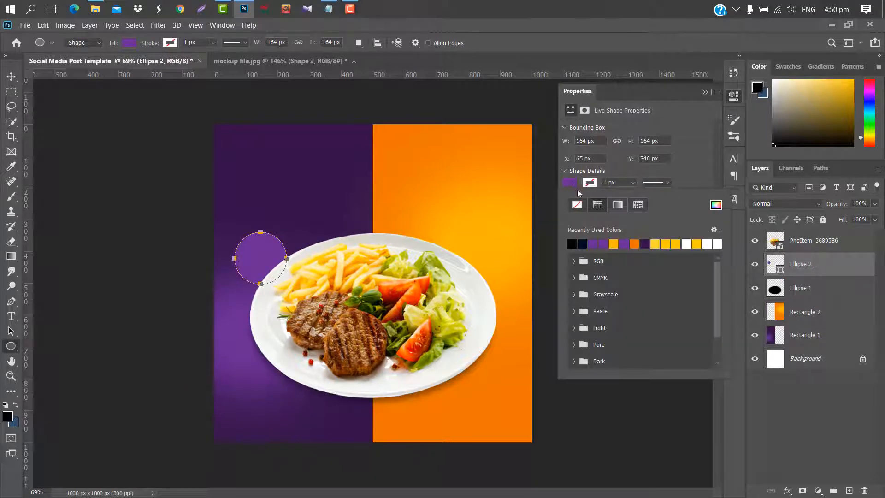
{"action": "left_click", "coordinate": [634, 244]}
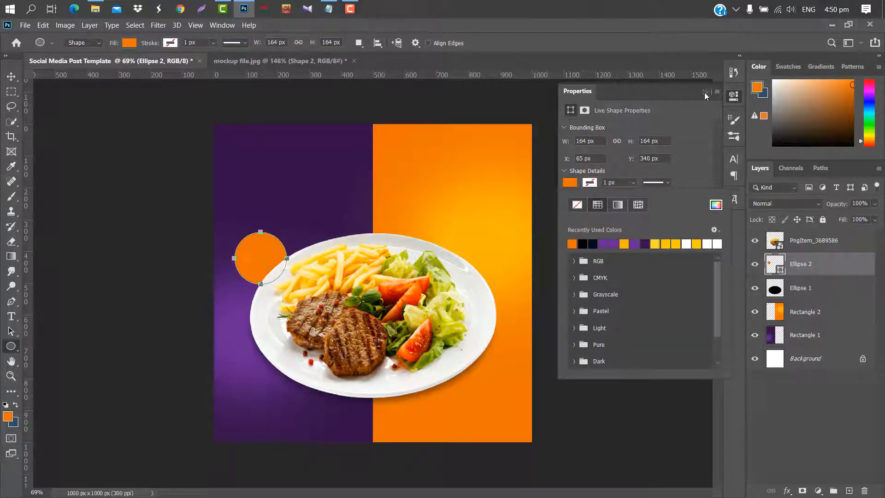
{"action": "left_click", "coordinate": [704, 91]}
Move the orange circle up clear of the plate, with its centre at about X 149.5 px, Y 320.6 px.
{"action": "key", "text": "v"}
{"action": "key", "text": "ctrl+t"}
{"action": "left_click_drag", "start_coordinate": [266, 258], "coordinate": [267, 225]}
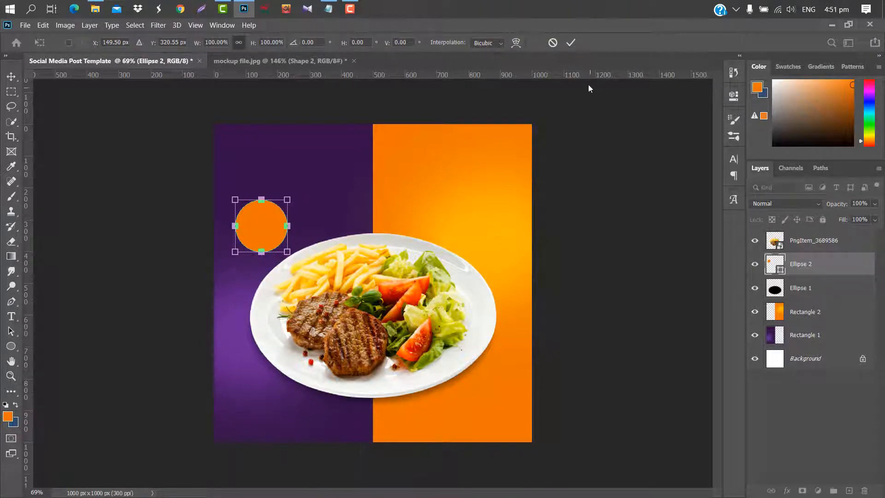
{"action": "left_click", "coordinate": [570, 43]}
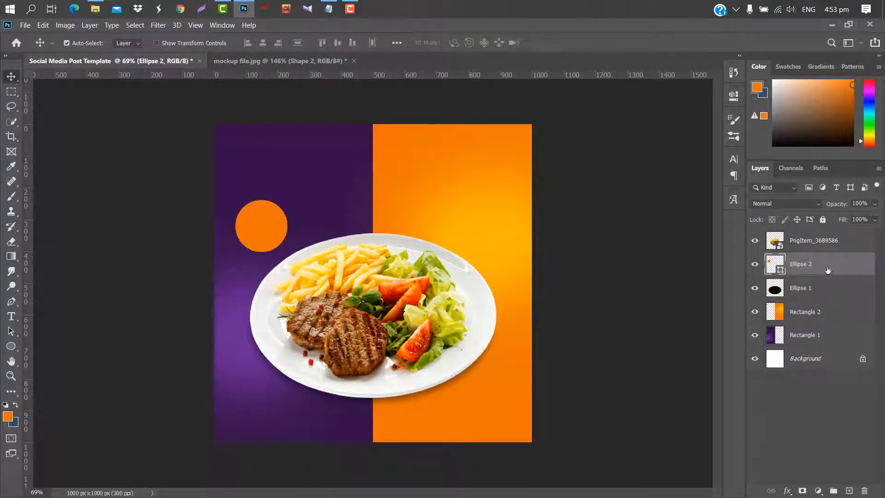
Duplicate the orange circle, place the copy up and to its right on the purple half, and duplicate that copy in place.
{"action": "left_click_drag", "start_coordinate": [827, 270], "coordinate": [849, 488]}
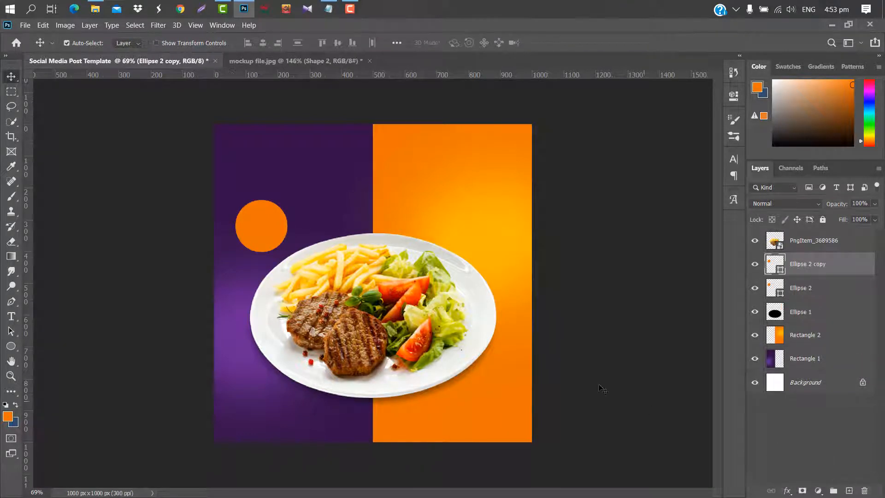
{"action": "left_click_drag", "start_coordinate": [254, 225], "coordinate": [319, 199]}
{"action": "left_click_drag", "start_coordinate": [836, 274], "coordinate": [849, 487]}
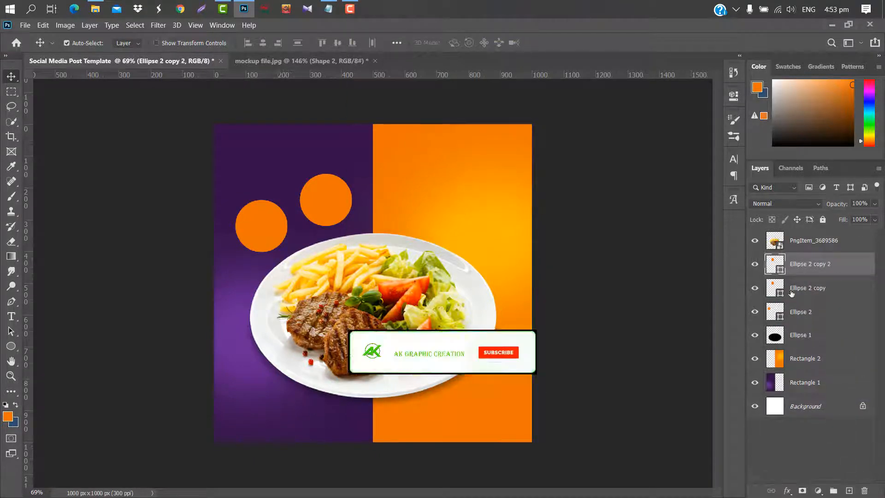
Recolour the Ellipse 2 copy 2 circle black (000000) and scale it down to 96.5%, about 158 px.
{"action": "double_click", "coordinate": [775, 264]}
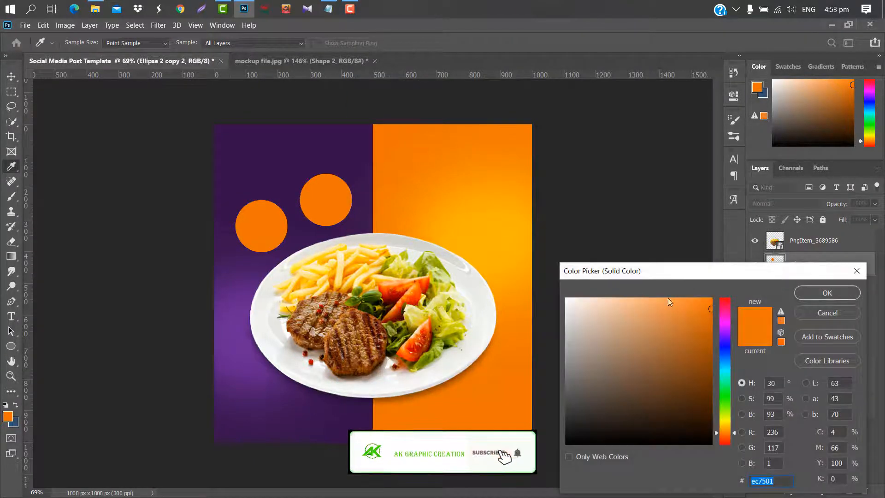
{"action": "left_click_drag", "start_coordinate": [668, 297], "coordinate": [579, 444]}
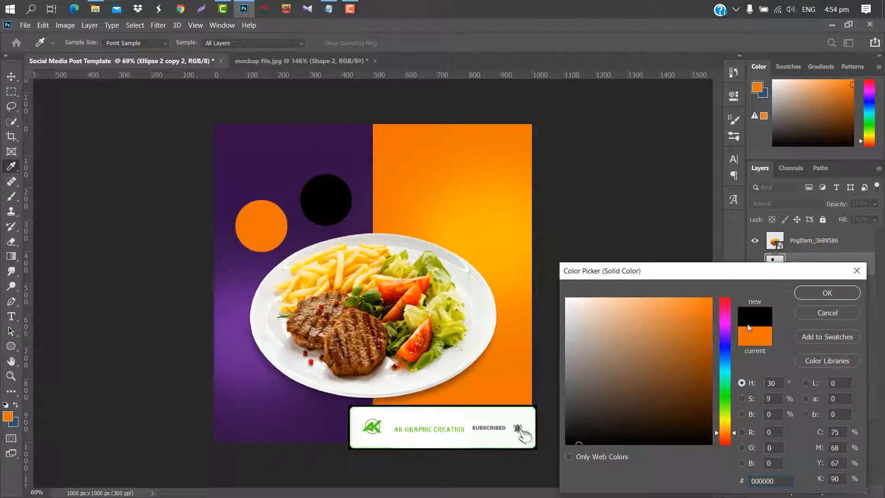
{"action": "left_click", "coordinate": [824, 293]}
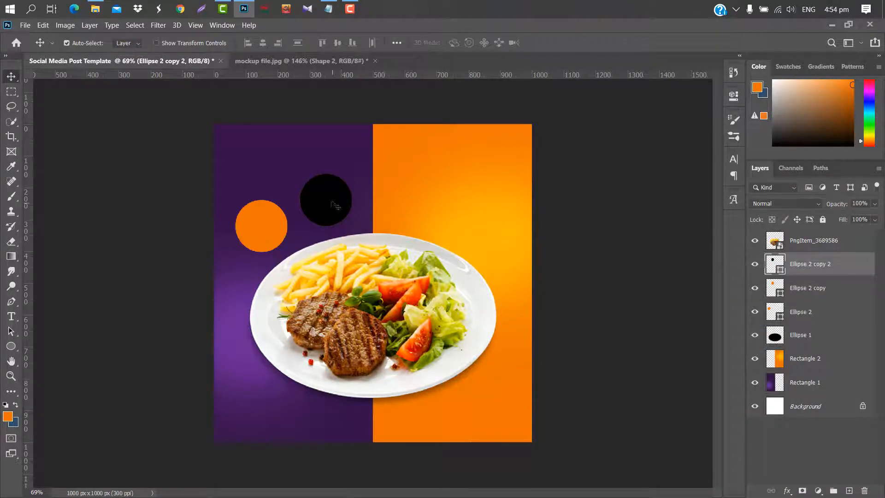
{"action": "scroll", "coordinate": [330, 200], "scroll_direction": "up", "scroll_amount": 3}
{"action": "key", "text": "ctrl+t"}
{"action": "left_click_drag", "start_coordinate": [361, 125], "coordinate": [362, 133]}
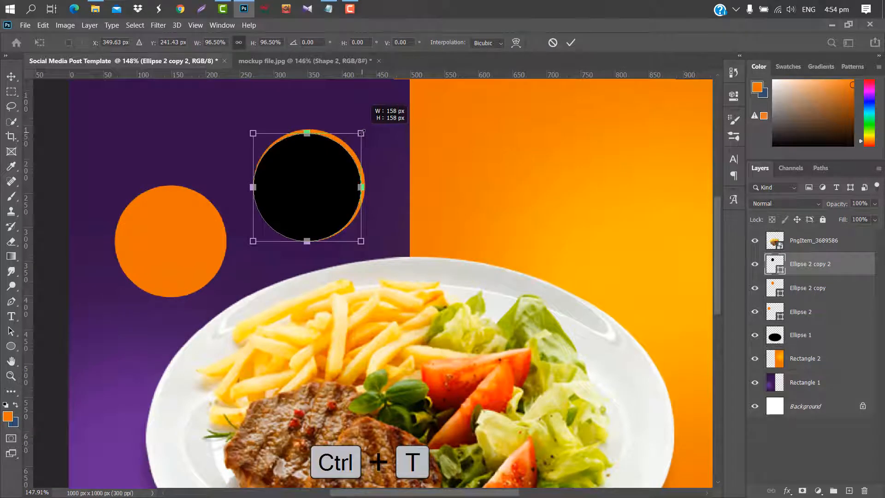
{"action": "left_click", "coordinate": [570, 42]}
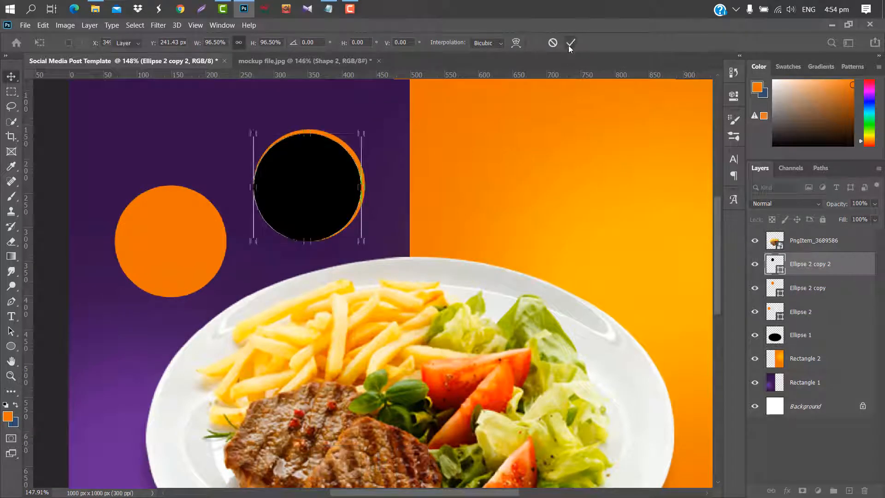
Load the black circle's outline as a selection and centre the Ellipse 2 copy layer on it horizontally and vertically.
{"action": "left_click", "coordinate": [782, 274], "text": "ctrl"}
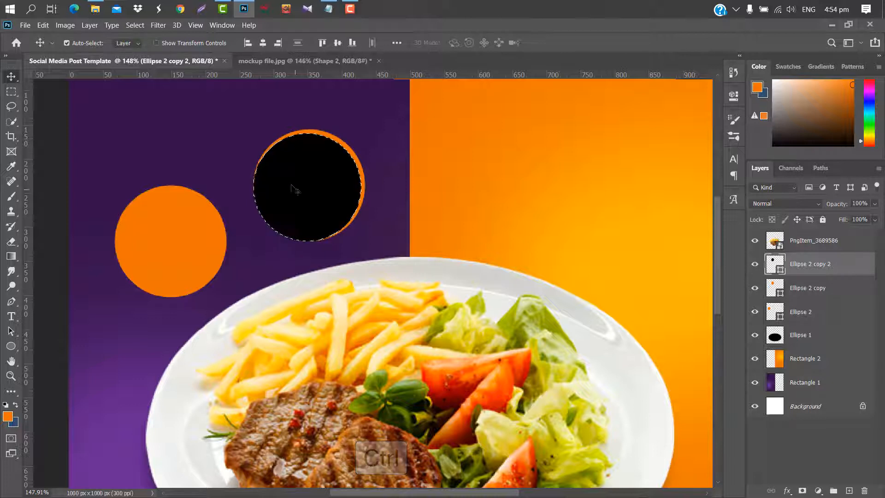
{"action": "left_click", "coordinate": [829, 290]}
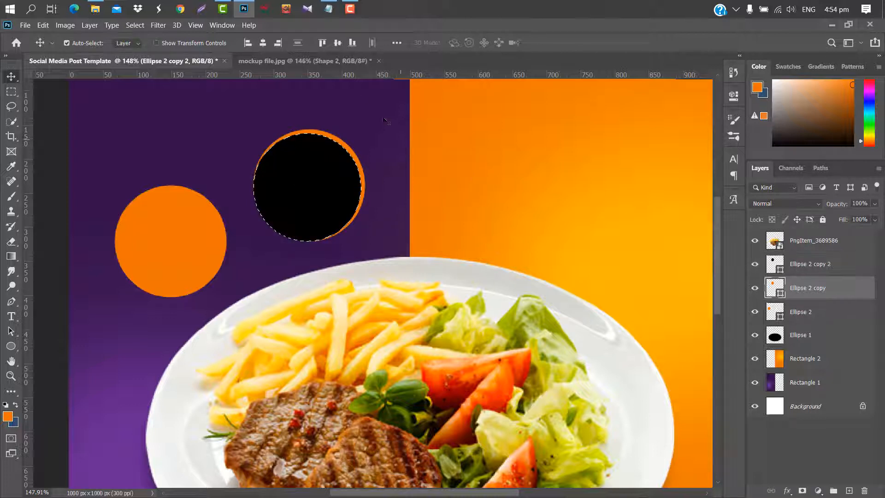
{"action": "left_click", "coordinate": [263, 42]}
{"action": "left_click", "coordinate": [337, 42]}
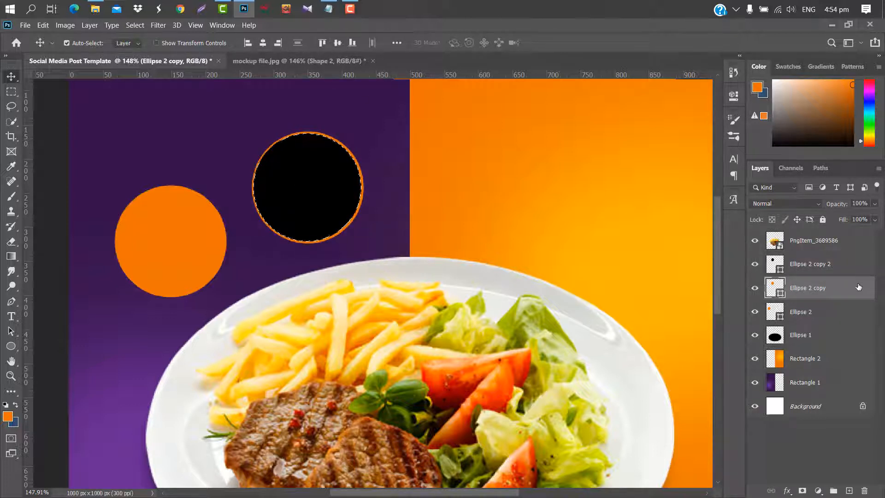
Rasterize the Ellipse 2 copy layer and erase its area inside the selection, leaving only a thin ring.
{"action": "right_click", "coordinate": [855, 289]}
{"action": "left_click", "coordinate": [730, 187]}
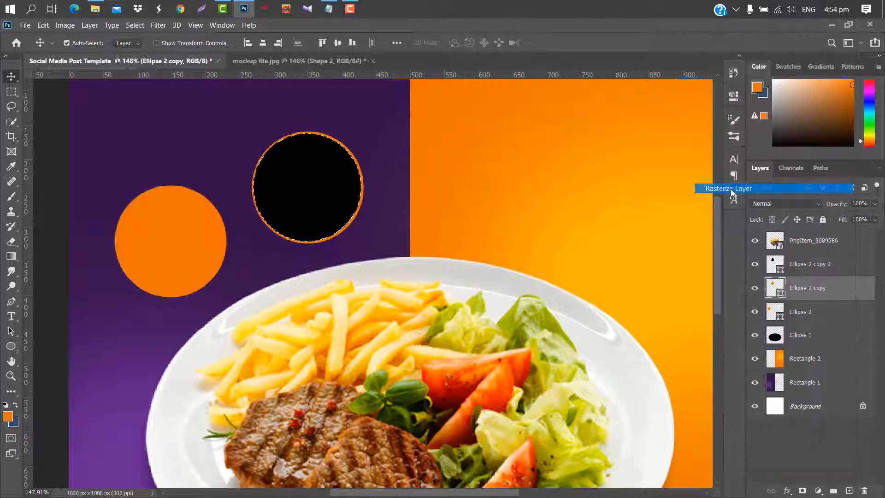
{"action": "key", "text": "Delete"}
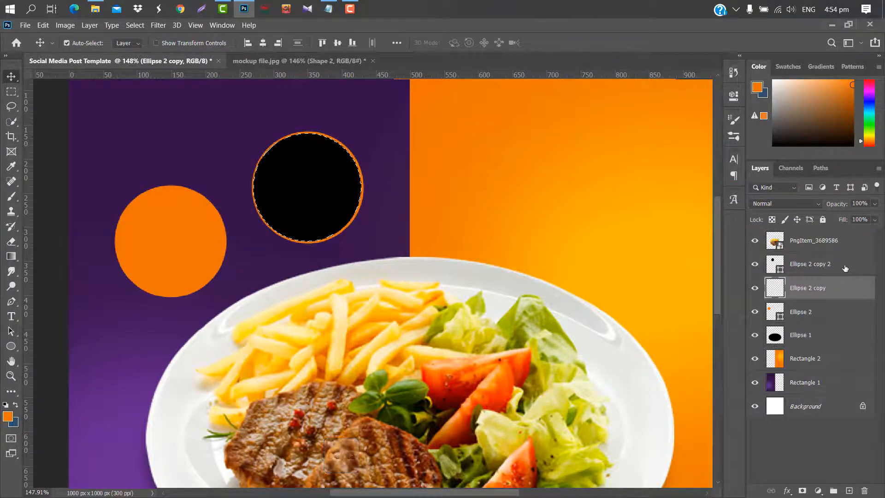
Delete the black circle layer Ellipse 2 copy 2 and deselect the circular selection.
{"action": "left_click_drag", "start_coordinate": [845, 269], "coordinate": [860, 382]}
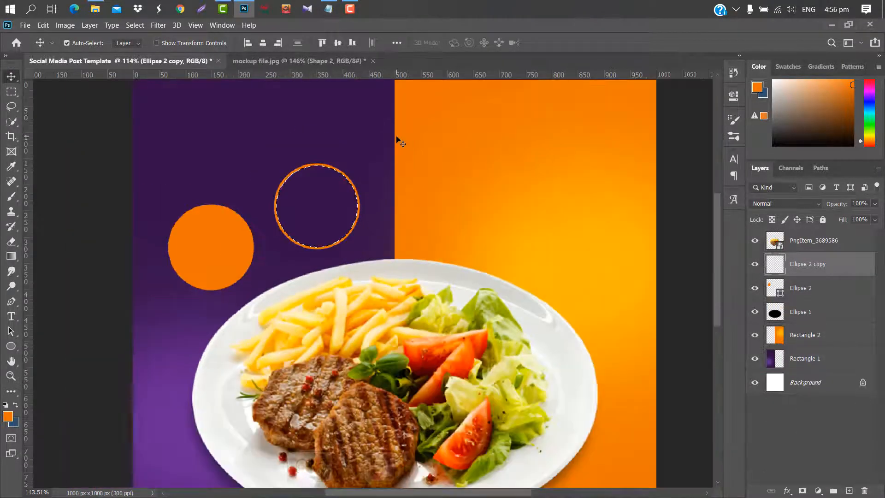
{"action": "key", "text": "ctrl+d"}
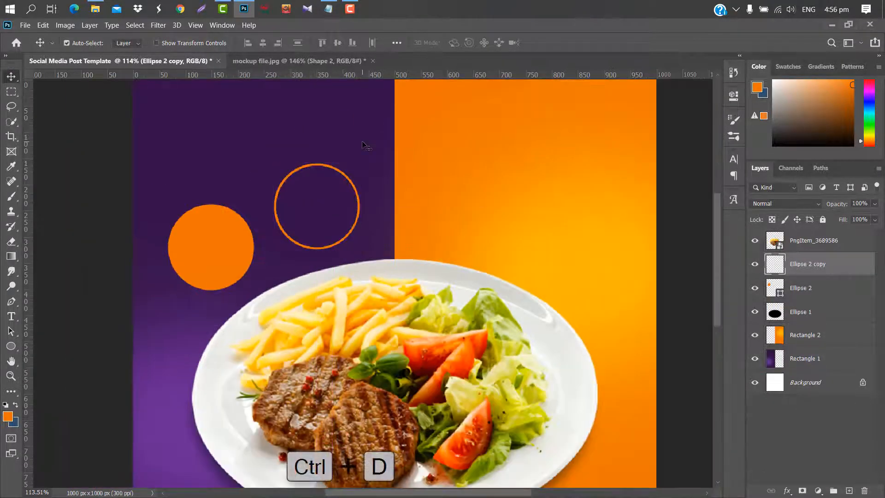
{"action": "key", "text": "space"}
Give the ring layer a Color Overlay in the dark purple 34134a sampled from the background.
{"action": "double_click", "coordinate": [849, 266]}
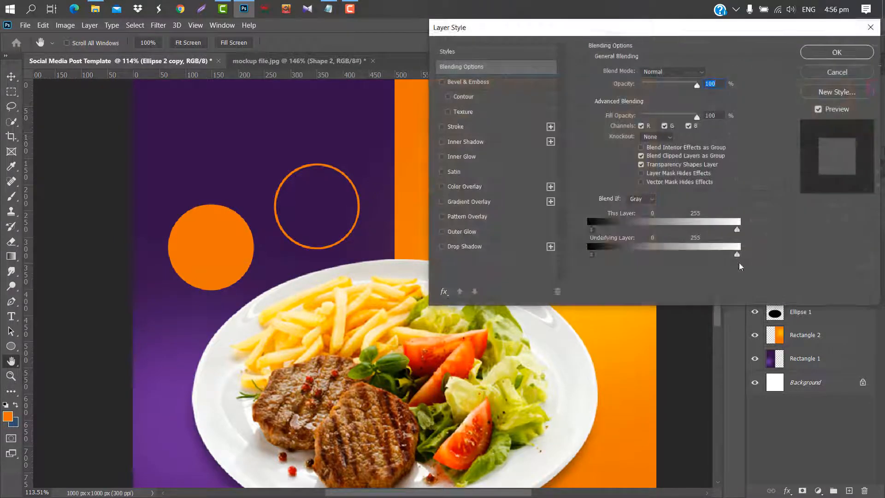
{"action": "left_click", "coordinate": [493, 188]}
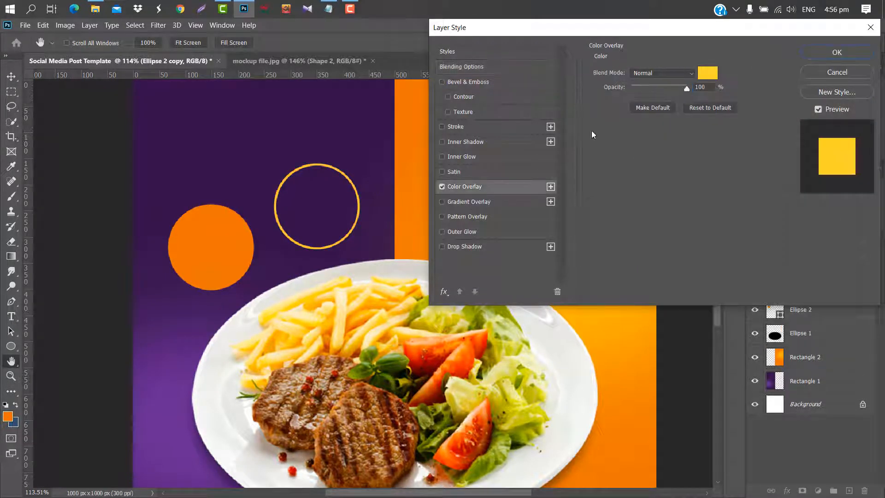
{"action": "left_click", "coordinate": [708, 78]}
{"action": "left_click", "coordinate": [351, 129]}
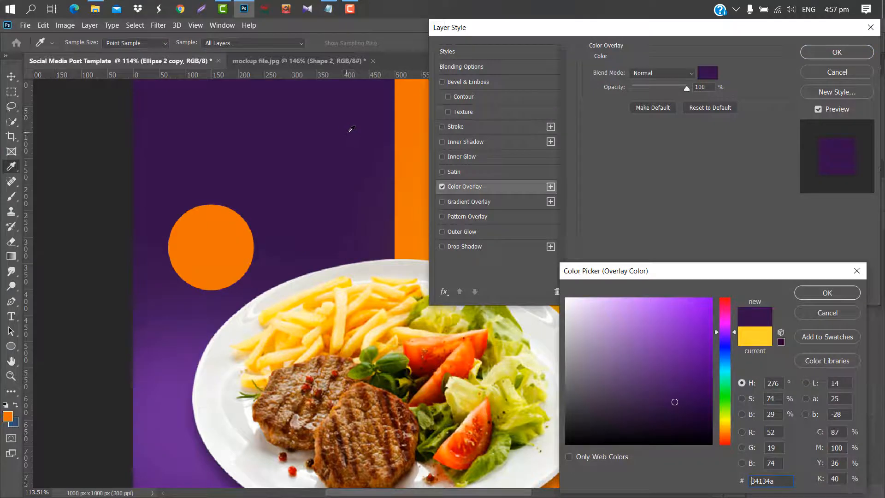
{"action": "left_click", "coordinate": [827, 293]}
{"action": "left_click", "coordinate": [825, 53]}
Move the purple ring onto the orange circle and scale it to about 85% so it sits inside the edge.
{"action": "key", "text": "ctrl+t"}
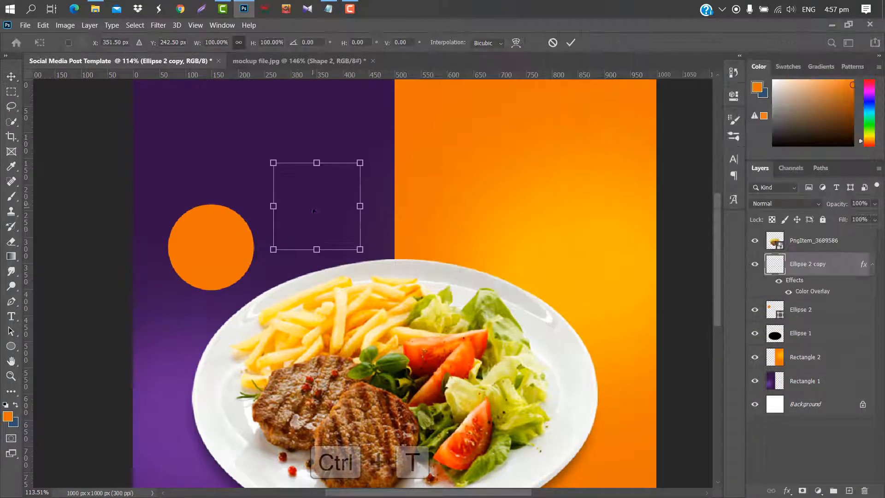
{"action": "left_click_drag", "start_coordinate": [313, 210], "coordinate": [219, 246]}
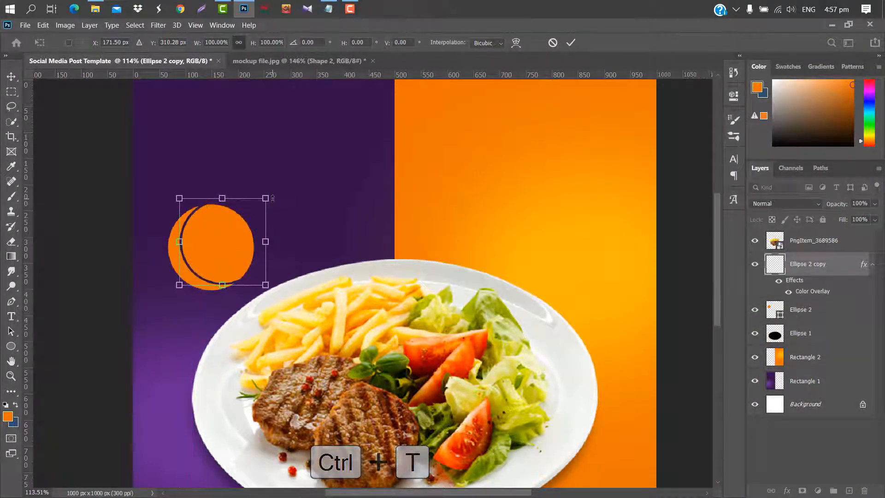
{"action": "left_click_drag", "start_coordinate": [272, 199], "coordinate": [251, 205]}
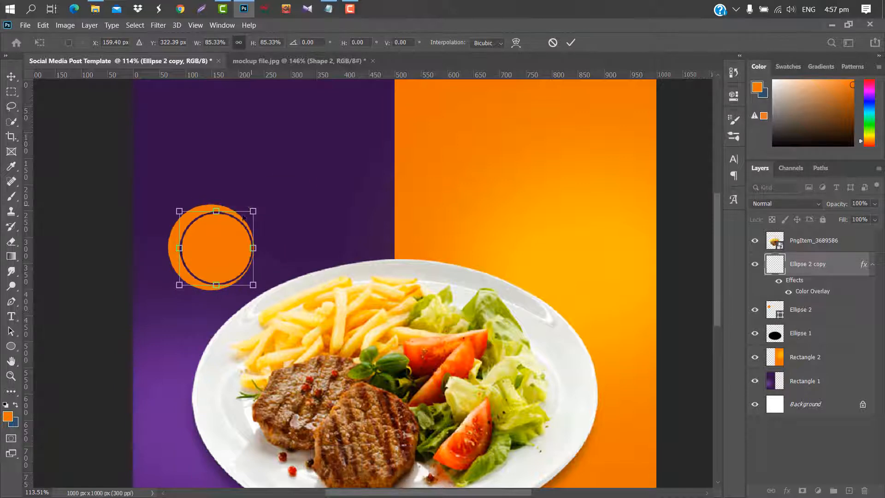
{"action": "left_click", "coordinate": [570, 44]}
Add the text GET UP TO in Arial on the purple background above the badge.
{"action": "left_click", "coordinate": [197, 221]}
{"action": "scroll", "coordinate": [197, 221], "scroll_direction": "up", "scroll_amount": 4}
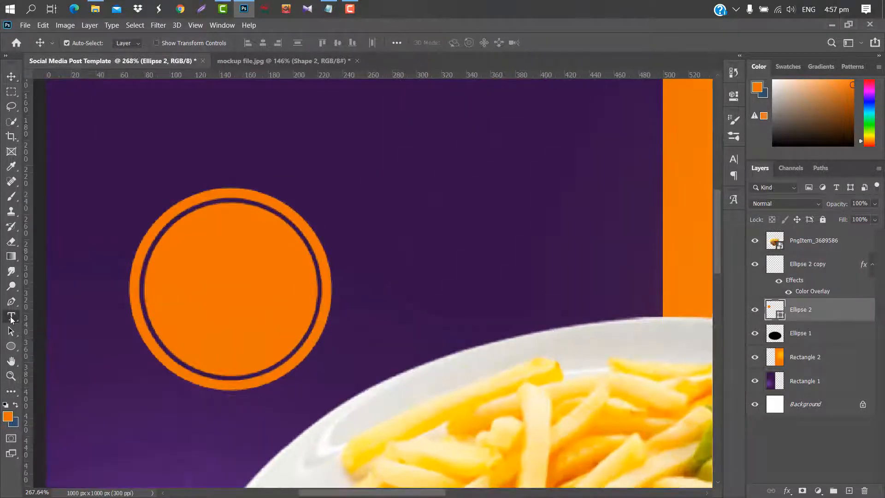
{"action": "left_click", "coordinate": [11, 316]}
{"action": "left_click_drag", "start_coordinate": [285, 120], "coordinate": [549, 167]}
{"action": "key", "text": "BackSpace"}
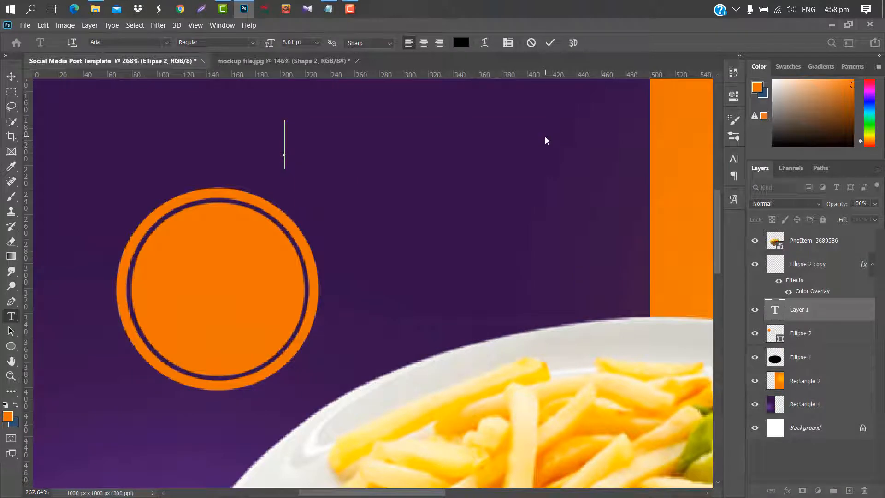
{"action": "type", "text": "GET "}
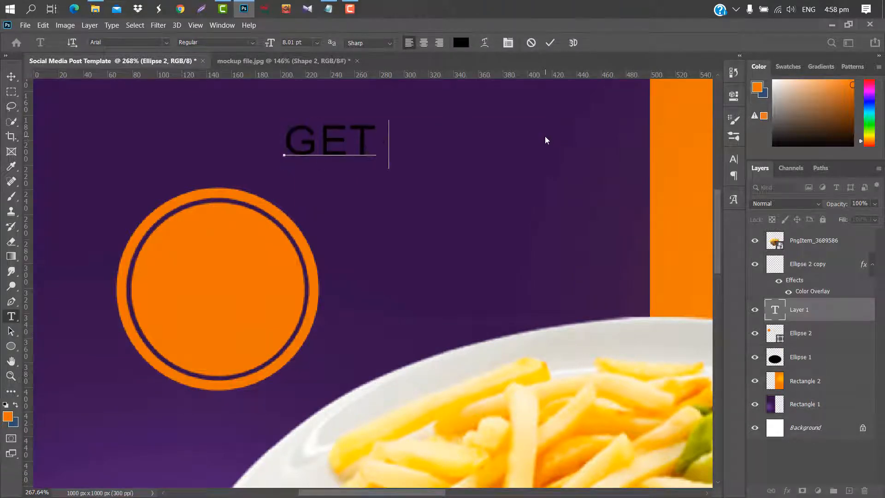
{"action": "type", "text": "UP TO"}
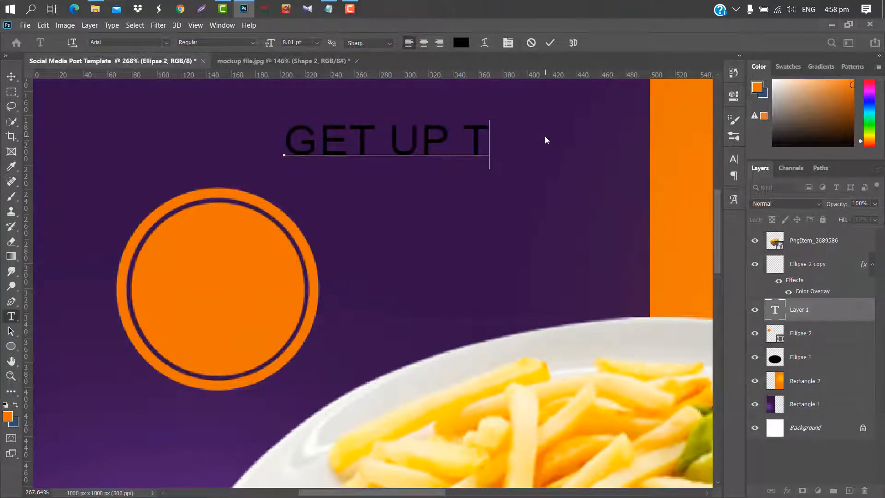
{"action": "left_click", "coordinate": [550, 42]}
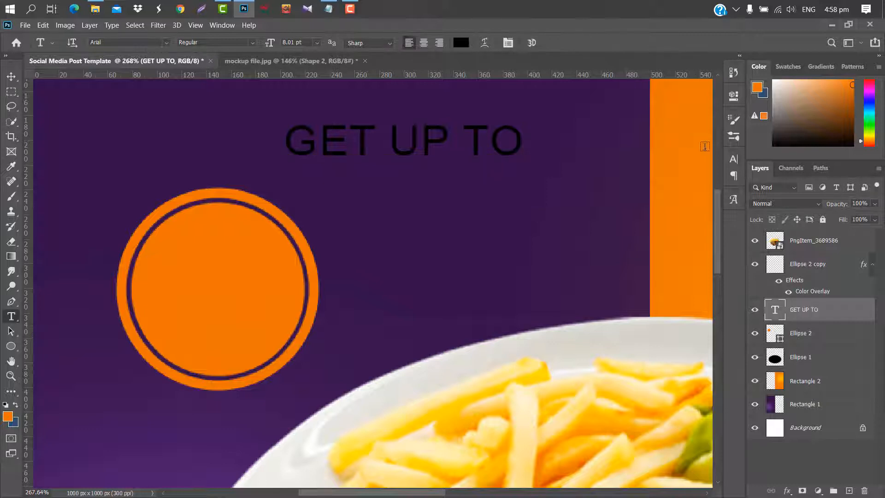
Recolor the GET UP TO text with the dark purple sampled from the background.
{"action": "left_click", "coordinate": [733, 159]}
{"action": "left_click", "coordinate": [702, 225]}
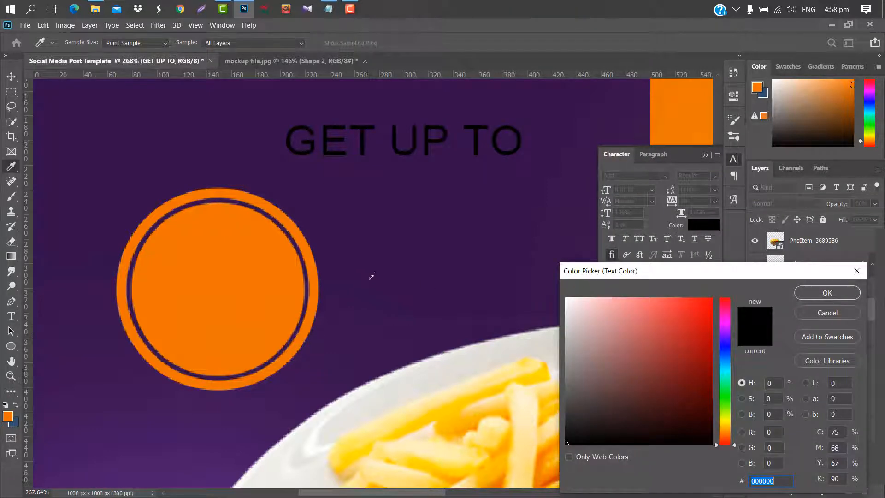
{"action": "left_click", "coordinate": [395, 210]}
{"action": "left_click", "coordinate": [827, 292]}
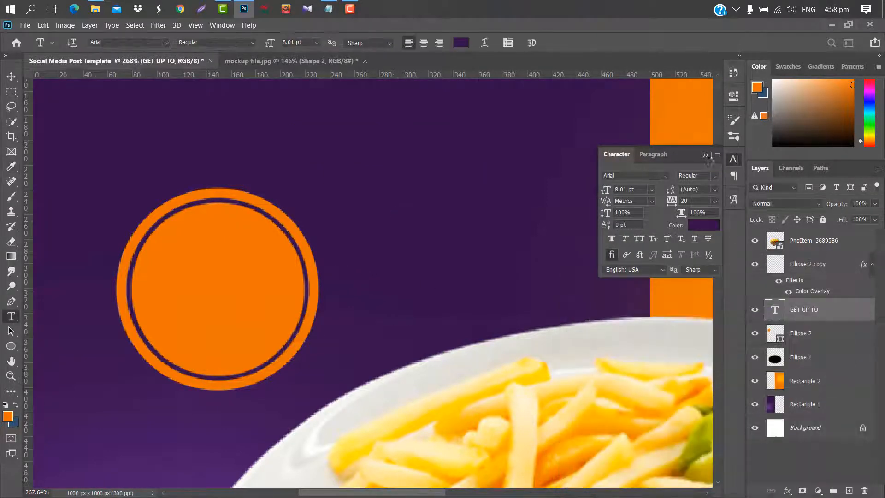
{"action": "left_click", "coordinate": [705, 155]}
Scale the GET UP TO text to about 45% and place it in the upper part of the orange badge.
{"action": "key", "text": "ctrl+t"}
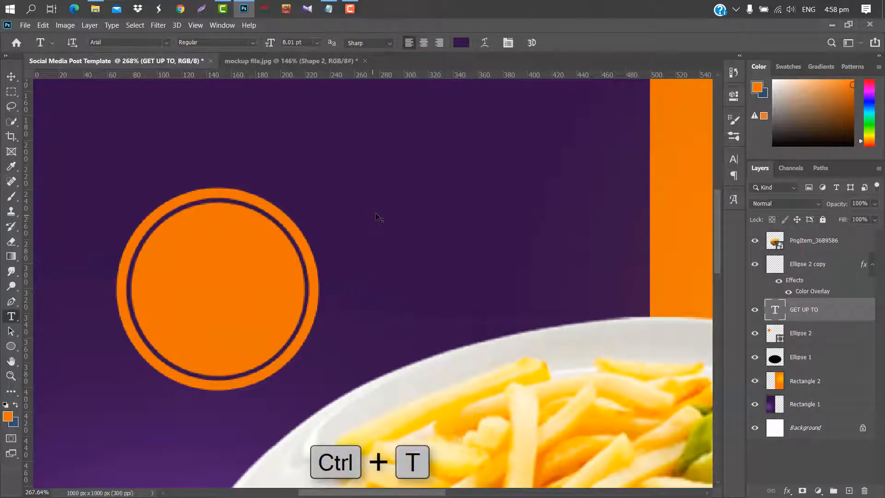
{"action": "left_click_drag", "start_coordinate": [514, 142], "coordinate": [264, 242]}
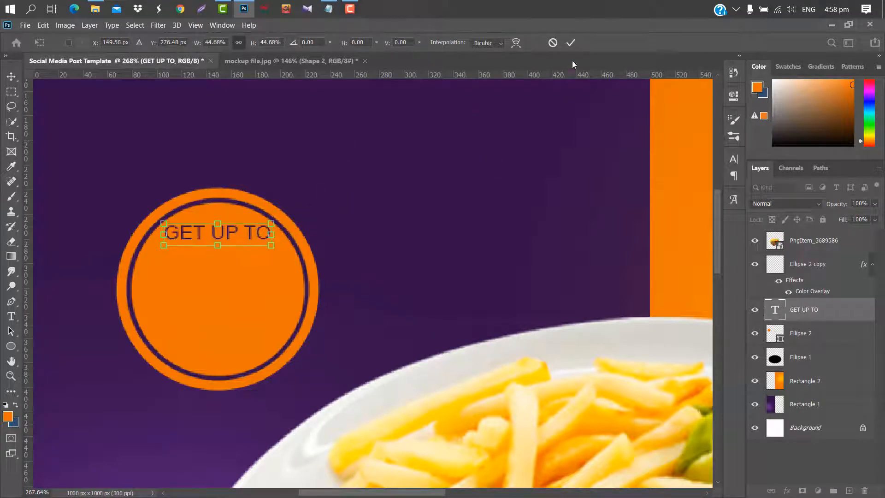
{"action": "left_click", "coordinate": [570, 43]}
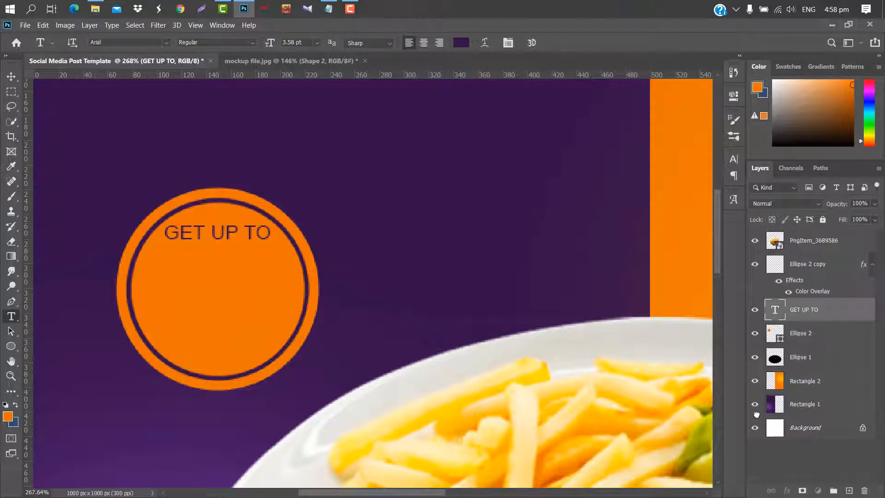
Duplicate the GET UP TO text straight below the original and change the copy's wording to 50%.
{"action": "key", "text": "ctrl+j"}
{"action": "key", "text": "ctrl+t"}
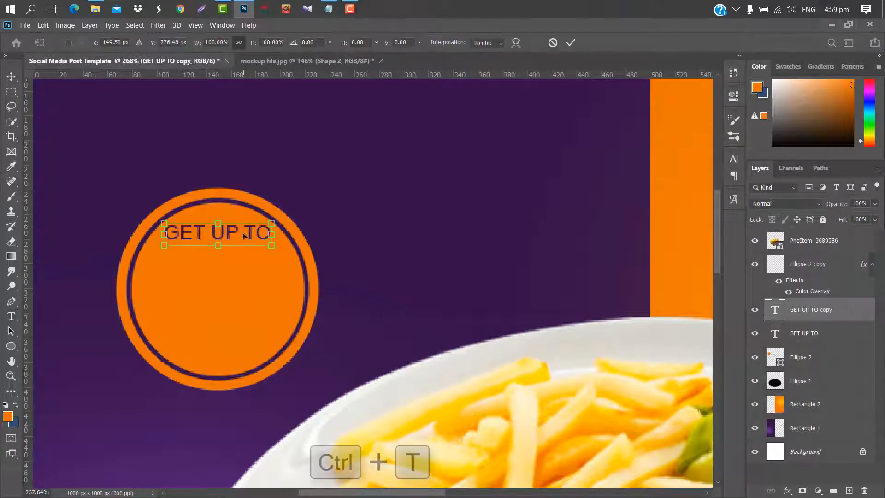
{"action": "left_click_drag", "start_coordinate": [249, 235], "coordinate": [249, 279]}
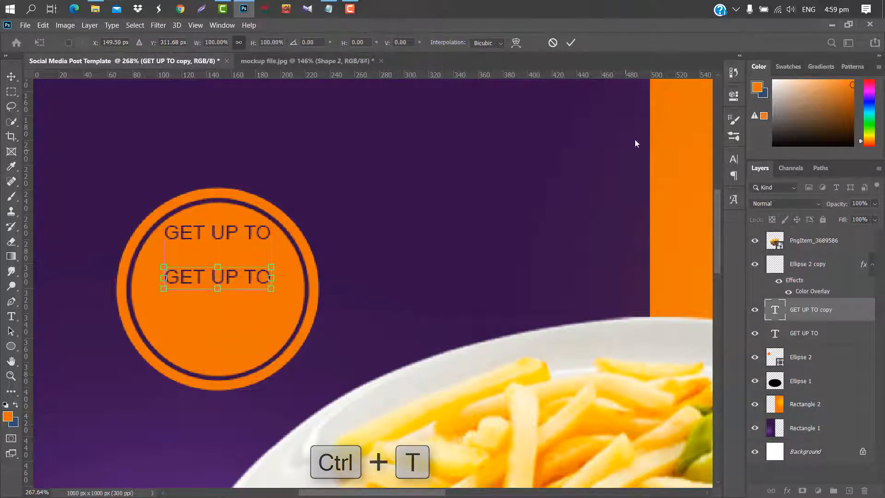
{"action": "left_click", "coordinate": [571, 42]}
{"action": "double_click", "coordinate": [775, 310]}
{"action": "type", "text": "50"}
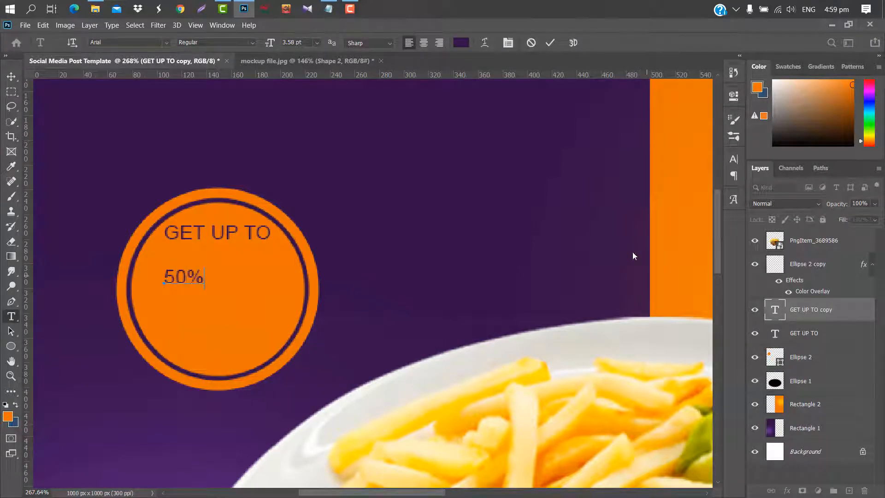
{"action": "left_click", "coordinate": [551, 42]}
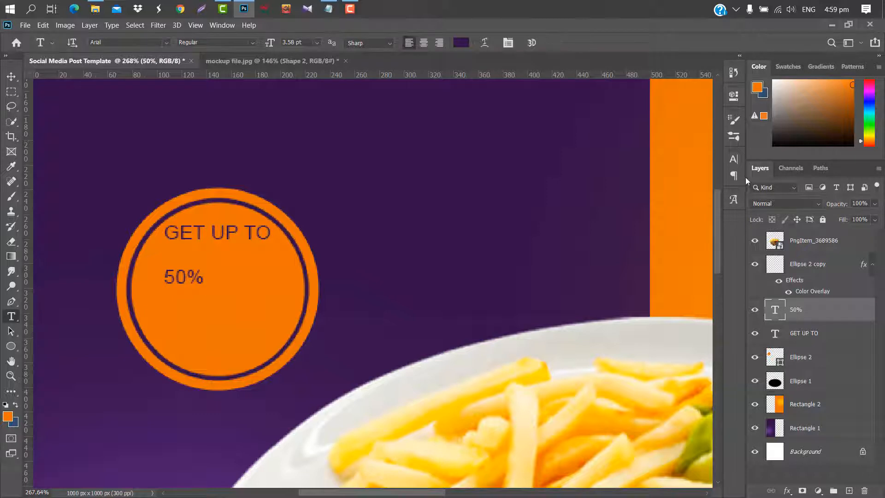
Make the 50% text faux bold and set its font to Nulshock.
{"action": "left_click", "coordinate": [733, 159]}
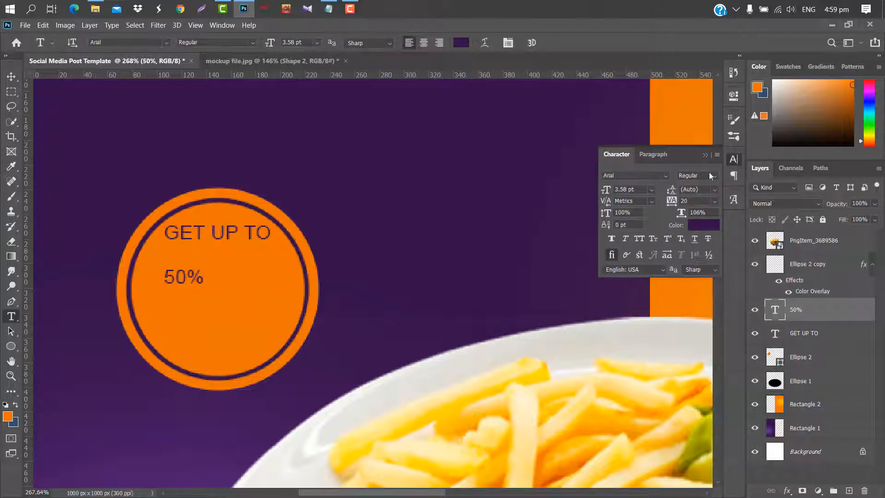
{"action": "left_click", "coordinate": [611, 239]}
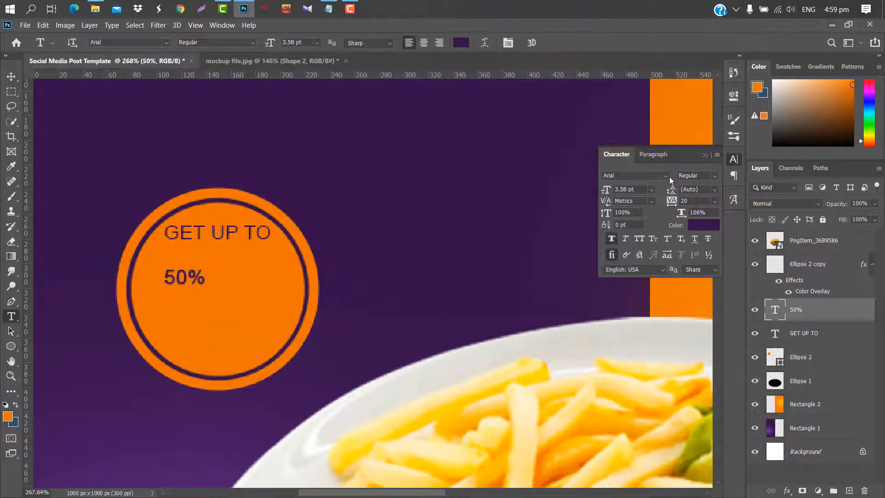
{"action": "left_click", "coordinate": [666, 176]}
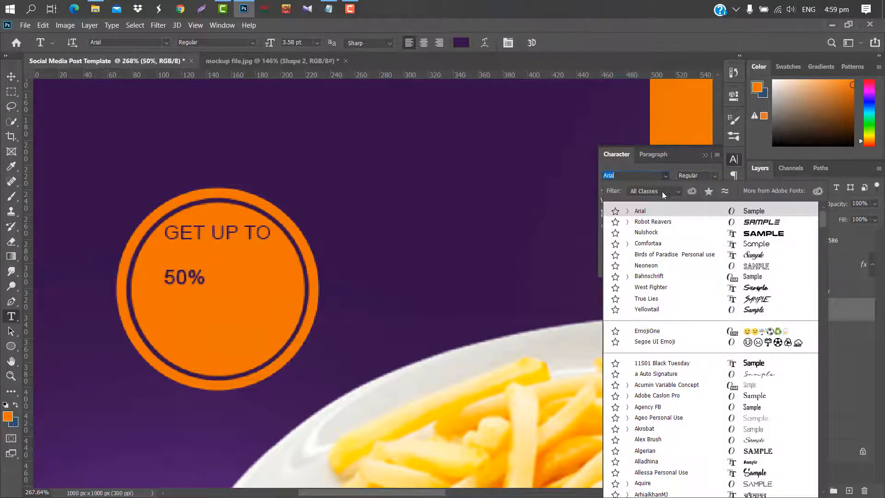
{"action": "left_click", "coordinate": [661, 234]}
{"action": "left_click", "coordinate": [705, 155]}
Scale the 50% text to about 239% and position it across the middle of the badge.
{"action": "key", "text": "ctrl+t"}
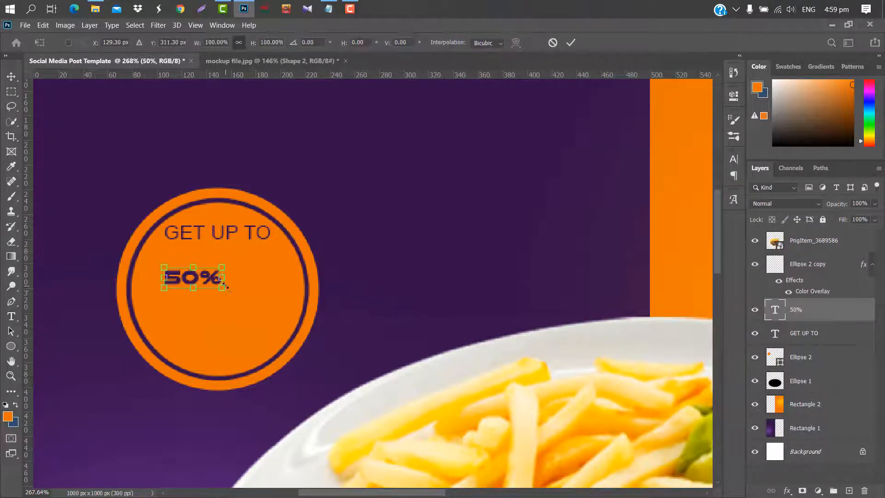
{"action": "left_click_drag", "start_coordinate": [225, 279], "coordinate": [292, 288]}
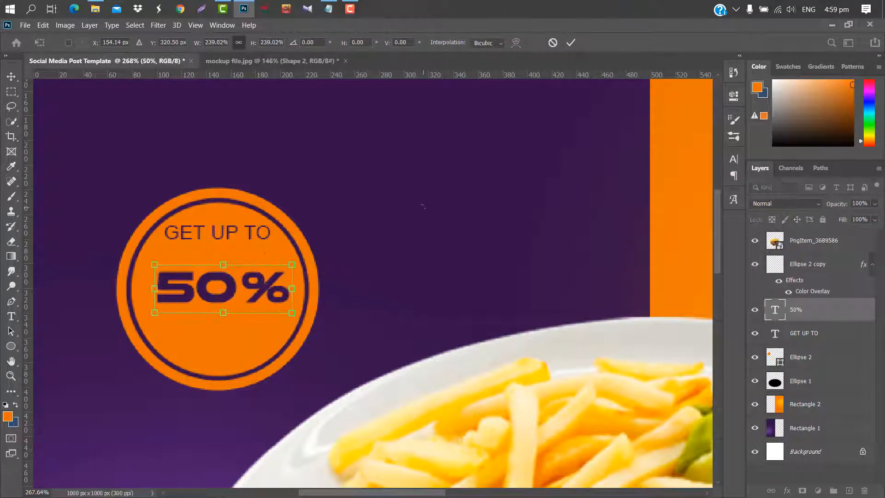
{"action": "left_click", "coordinate": [571, 43]}
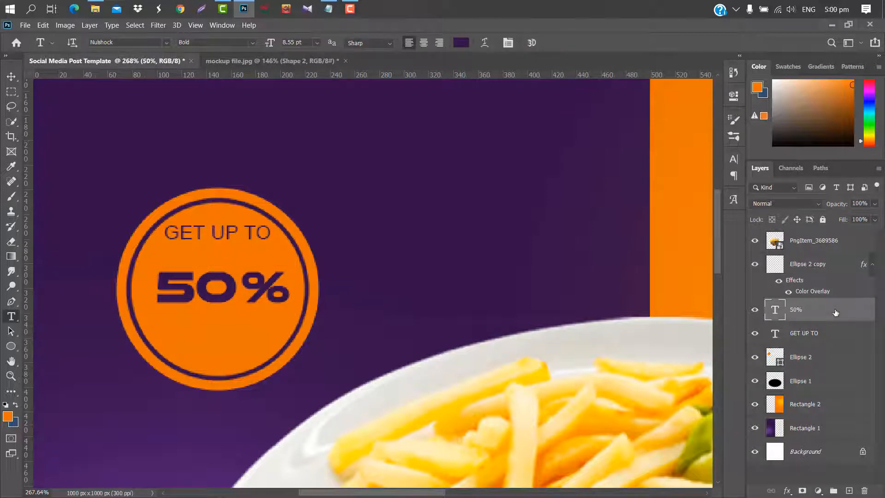
Duplicate the GET UP TO text below the 50% text and change the copy's wording to OFF.
{"action": "left_click", "coordinate": [835, 332]}
{"action": "key", "text": "ctrl+j"}
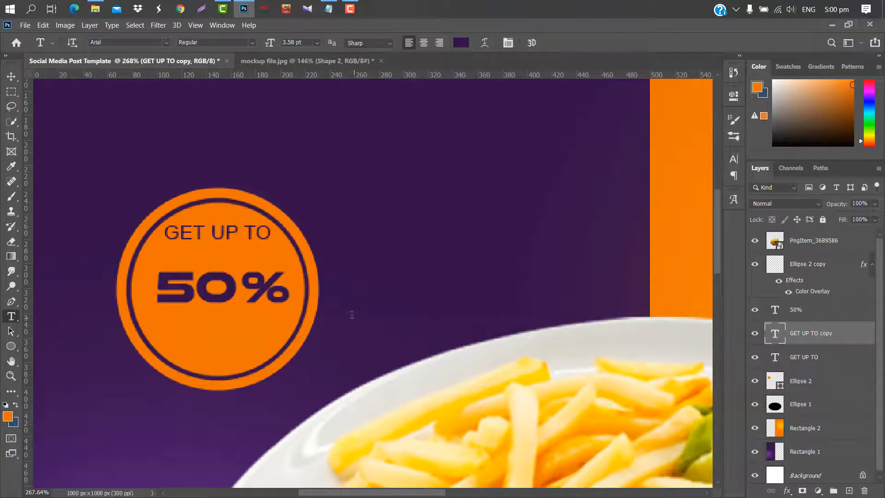
{"action": "key", "text": "ctrl+t"}
{"action": "left_click_drag", "start_coordinate": [241, 233], "coordinate": [267, 326]}
{"action": "left_click", "coordinate": [570, 44]}
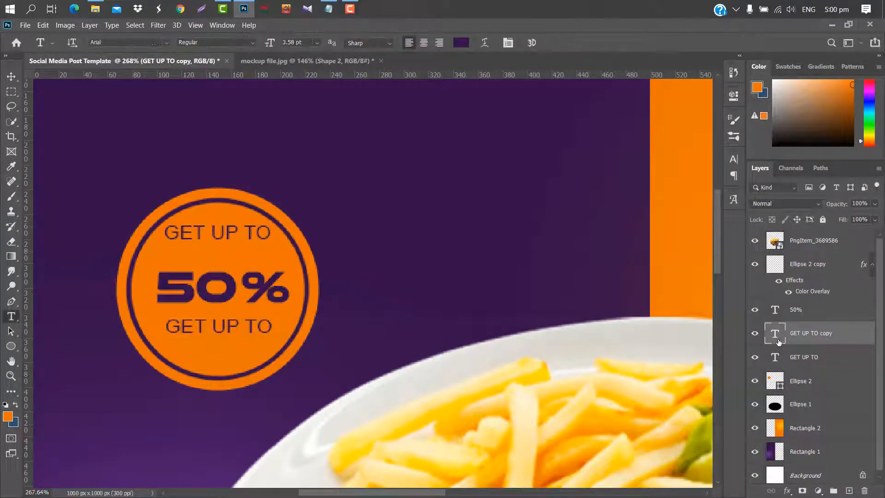
{"action": "key", "text": "Return"}
{"action": "key", "text": "BackSpace"}
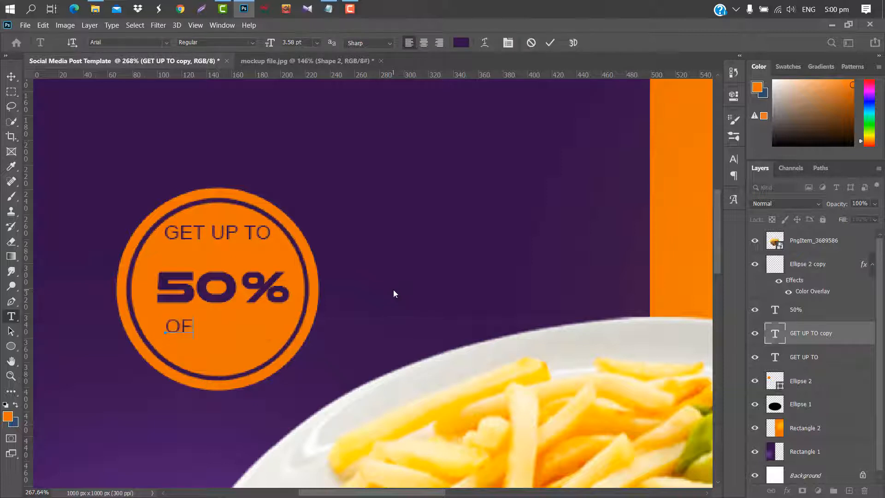
{"action": "left_click", "coordinate": [549, 43]}
Enlarge the OFF text and center it under 50%, and shift GET UP TO slightly down toward 50%.
{"action": "key", "text": "ctrl+t"}
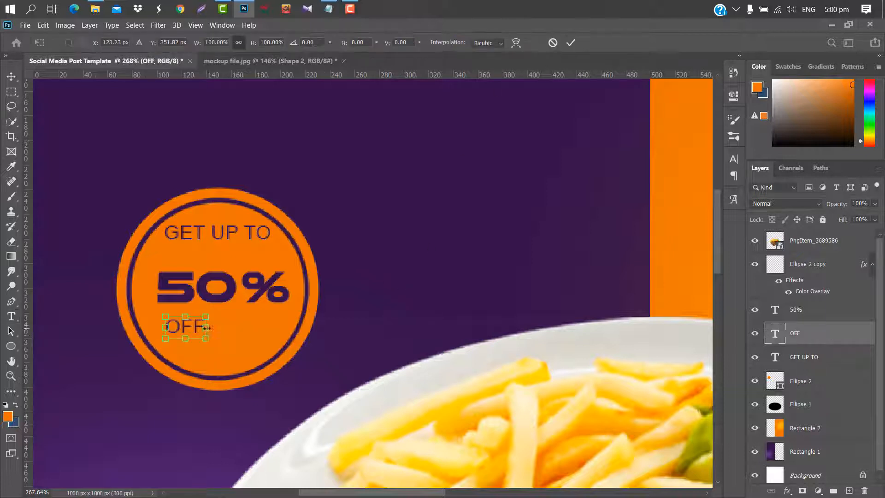
{"action": "left_click_drag", "start_coordinate": [206, 326], "coordinate": [258, 323]}
{"action": "left_click", "coordinate": [570, 42]}
{"action": "left_click", "coordinate": [5, 76]}
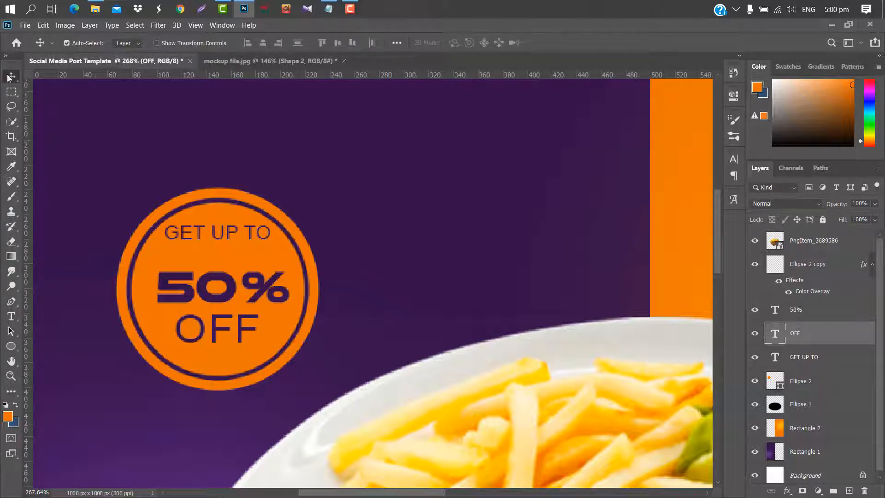
{"action": "left_click_drag", "start_coordinate": [224, 235], "coordinate": [224, 246]}
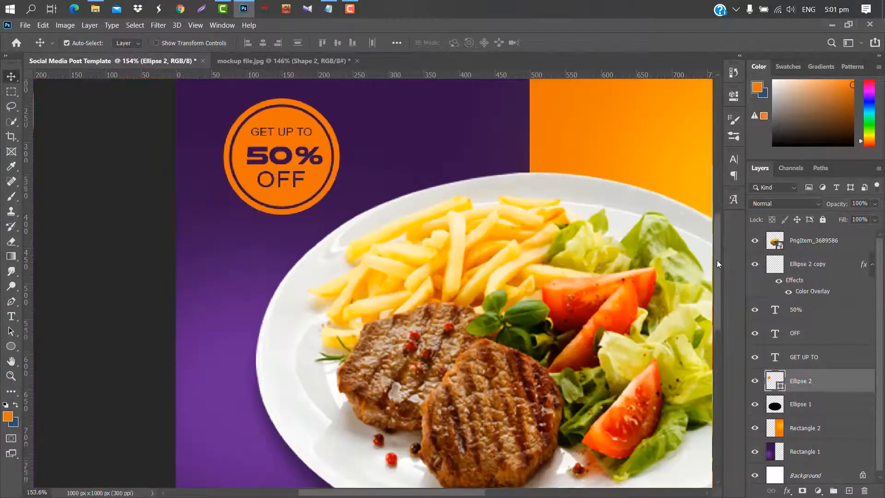
Draw a curved orange speech-bubble tail about 50 by 32 px at the badge's lower edge with the Pen tool, pointing toward the plate.
{"action": "left_click_drag", "start_coordinate": [717, 260], "coordinate": [716, 240]}
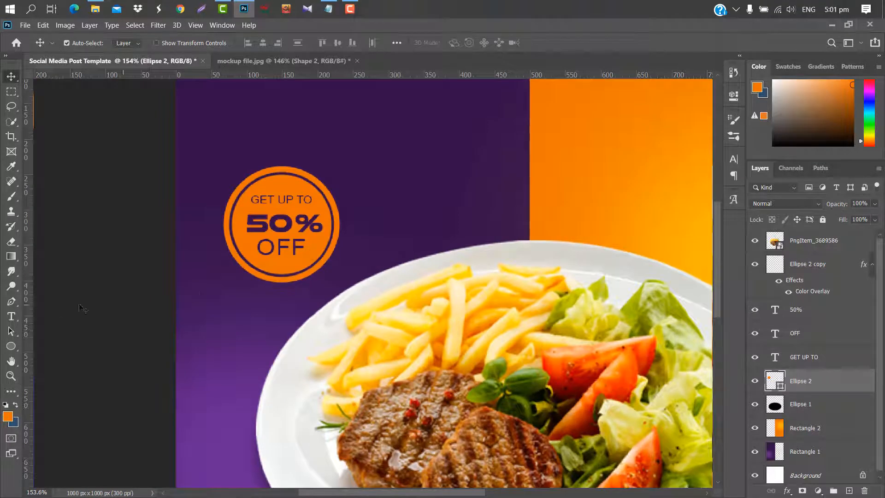
{"action": "left_click", "coordinate": [11, 302]}
{"action": "left_click", "coordinate": [298, 275]}
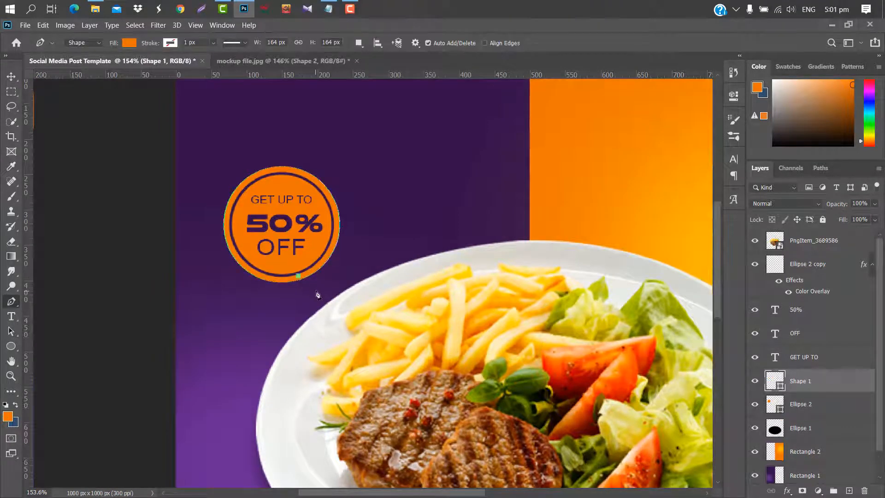
{"action": "left_click_drag", "start_coordinate": [316, 295], "coordinate": [338, 300]}
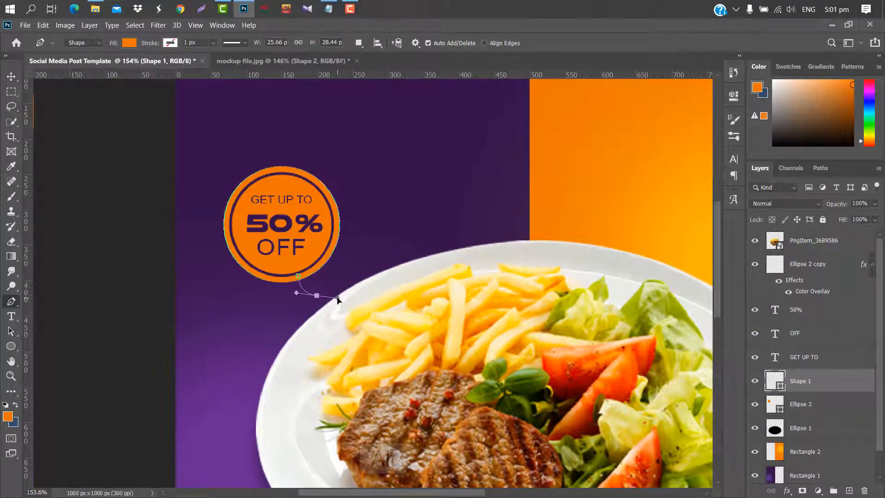
{"action": "left_click", "coordinate": [316, 294], "text": "alt"}
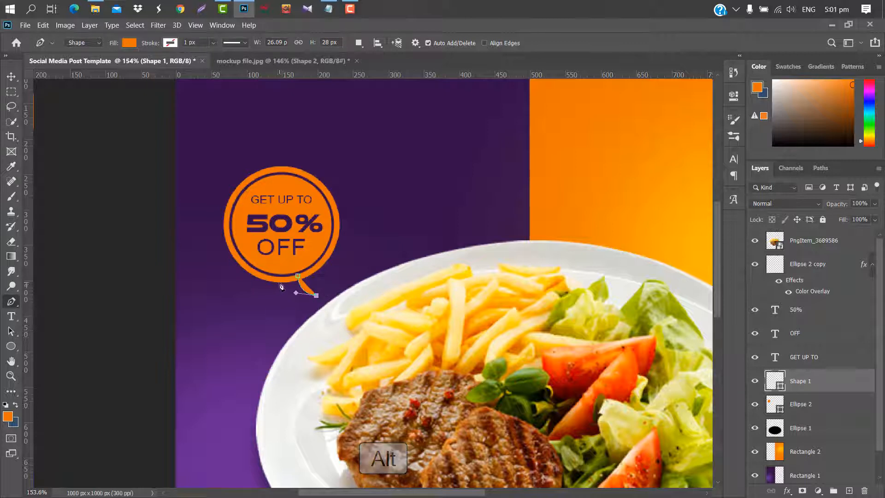
{"action": "mouse_move", "coordinate": [281, 280]}
{"action": "left_mouse_down"}
{"action": "mouse_move", "coordinate": [322, 318]}
{"action": "mouse_move", "coordinate": [288, 293]}
{"action": "left_mouse_up"}
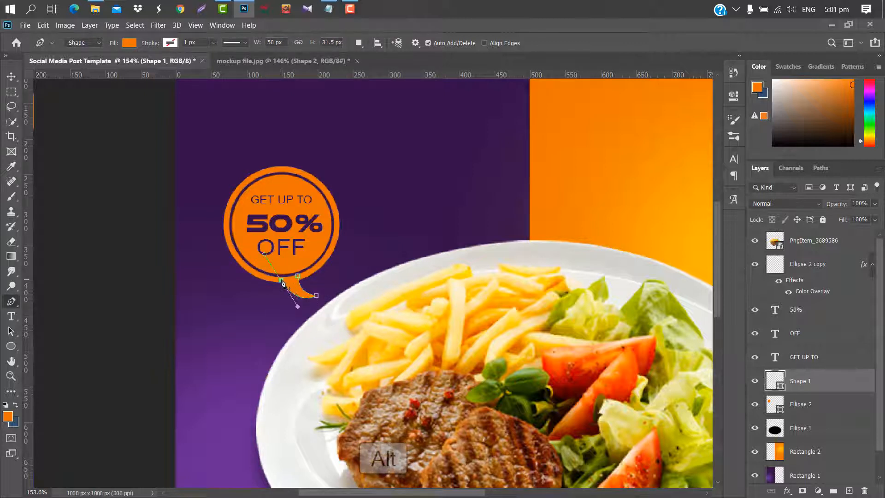
{"action": "left_click", "coordinate": [282, 280], "text": "alt"}
{"action": "left_click", "coordinate": [297, 276]}
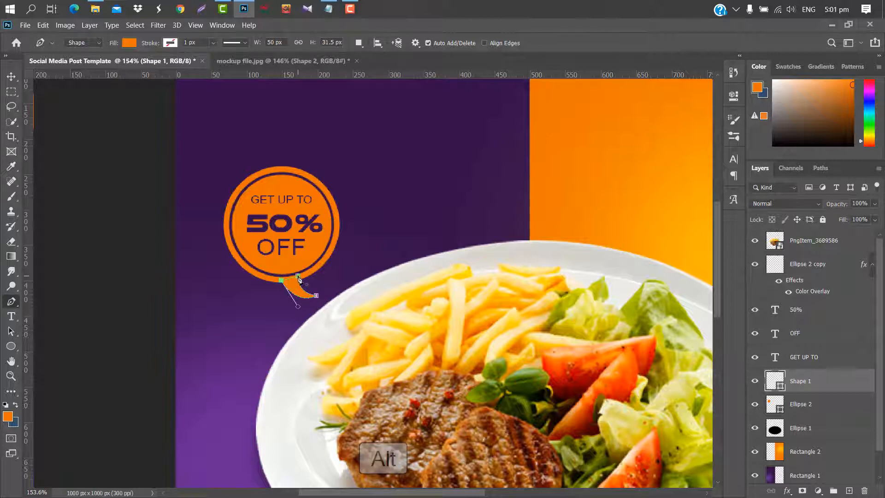
Merge the speech-bubble tail, the badge circle and its inner ring into a single layer.
{"action": "left_click", "coordinate": [14, 78]}
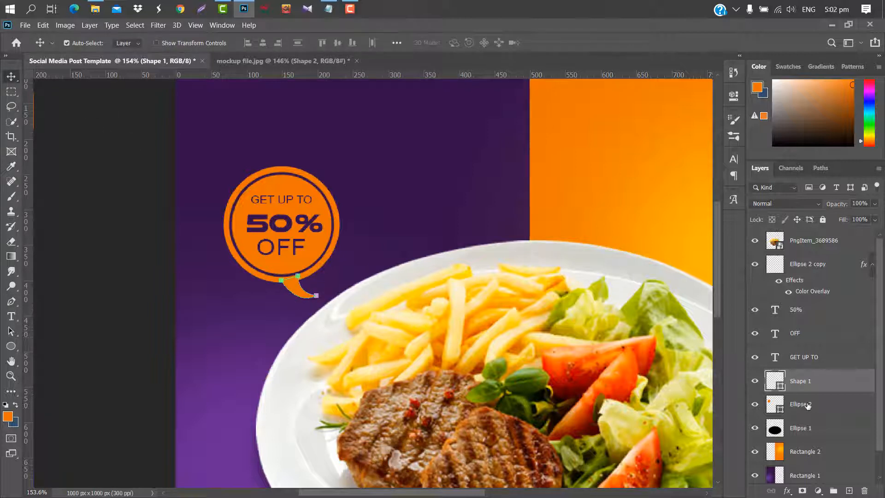
{"action": "left_click", "coordinate": [824, 410], "text": "shift"}
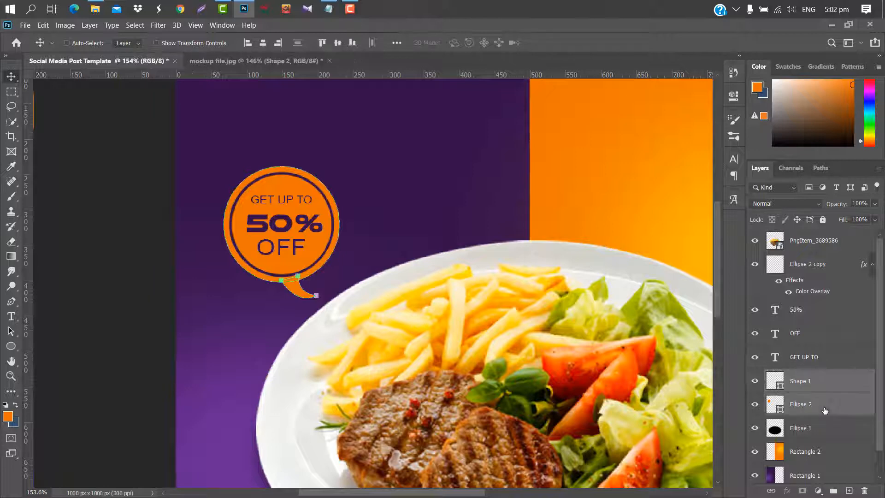
{"action": "right_click", "coordinate": [833, 266]}
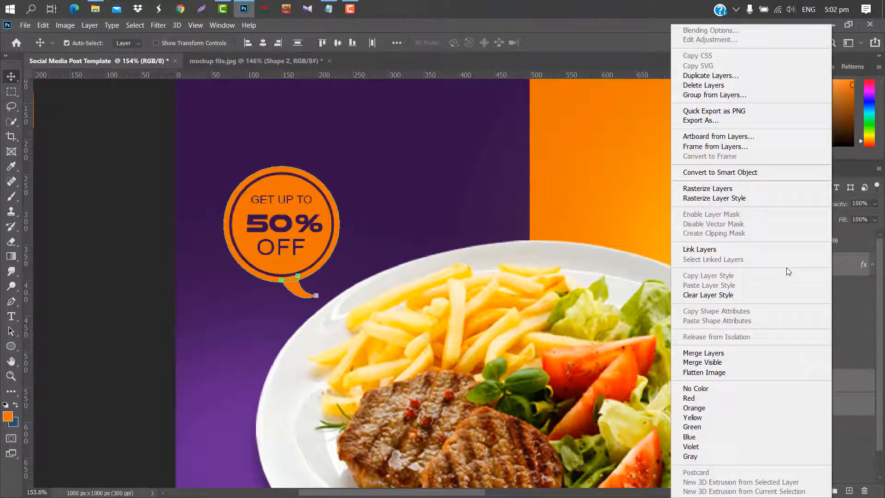
{"action": "left_click", "coordinate": [710, 352]}
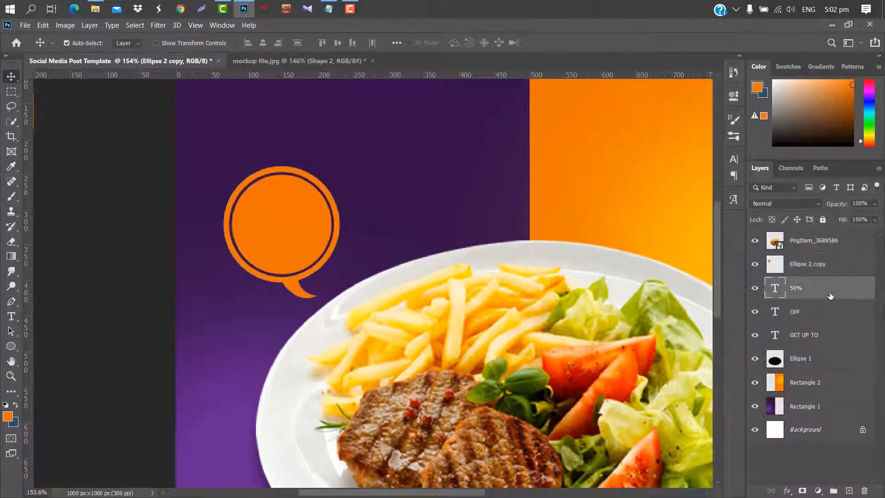
Reorder the 50%, OFF and GET UP TO text layers above the merged badge shape.
{"action": "left_click_drag", "start_coordinate": [829, 296], "coordinate": [821, 253]}
{"action": "left_click", "coordinate": [820, 312]}
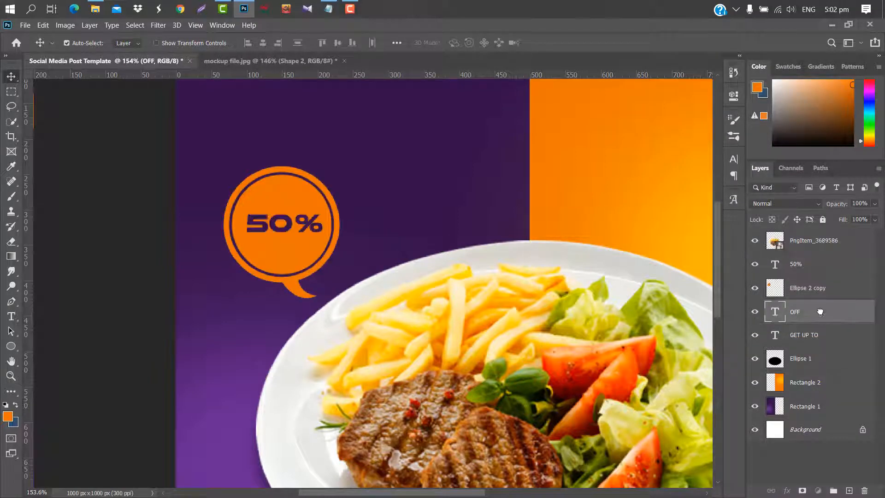
{"action": "left_click_drag", "start_coordinate": [820, 312], "coordinate": [825, 286]}
{"action": "left_click_drag", "start_coordinate": [827, 336], "coordinate": [813, 311]}
Move the merged badge shape and its three texts together down and left, close to the canvas's left edge beside the plate.
{"action": "left_click", "coordinate": [810, 335], "text": "ctrl"}
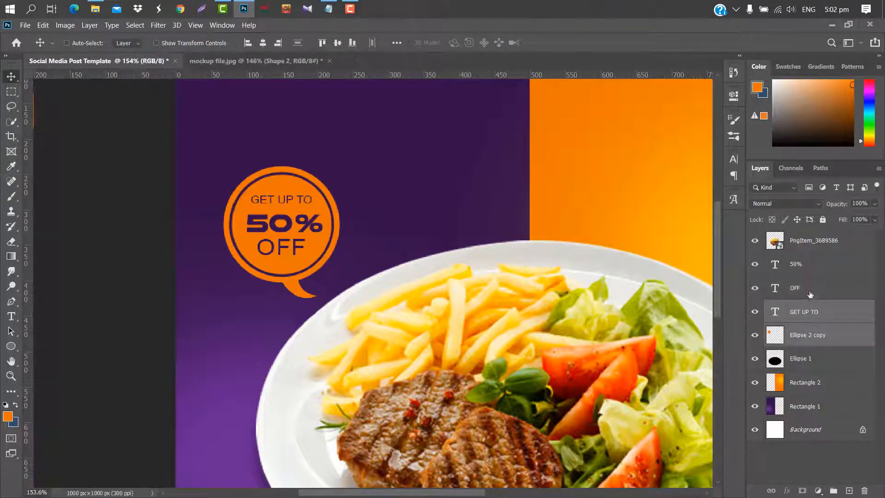
{"action": "left_click", "coordinate": [810, 290], "text": "ctrl"}
{"action": "left_click", "coordinate": [808, 266], "text": "ctrl"}
{"action": "key", "text": "ctrl+t"}
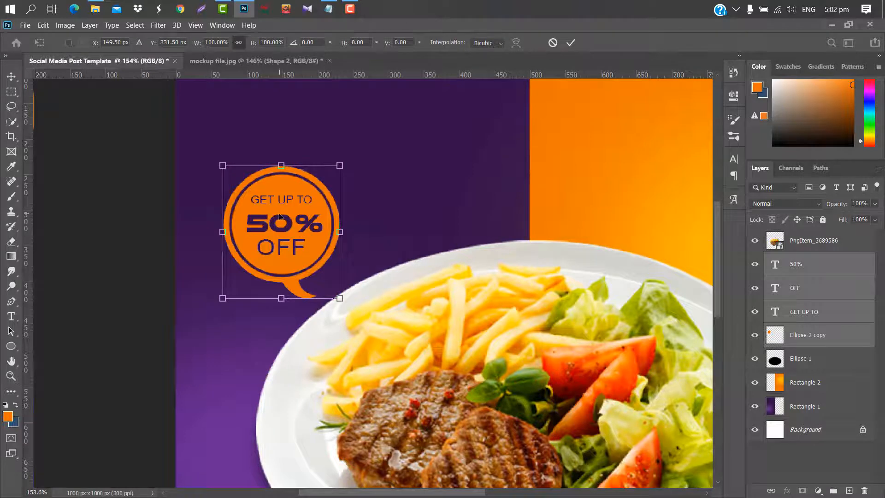
{"action": "left_click_drag", "start_coordinate": [278, 215], "coordinate": [269, 236]}
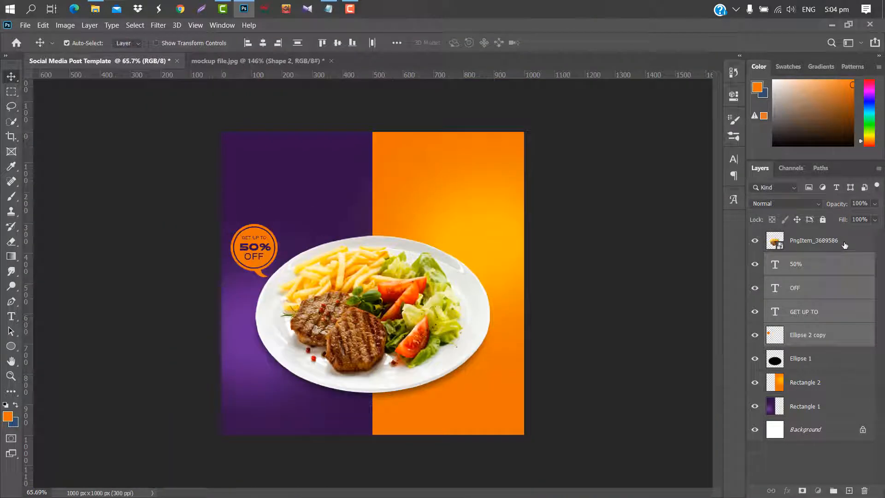
On a new layer above the plate image, draw a curved Pen path following the plate's lower-left rim.
{"action": "left_click", "coordinate": [836, 244]}
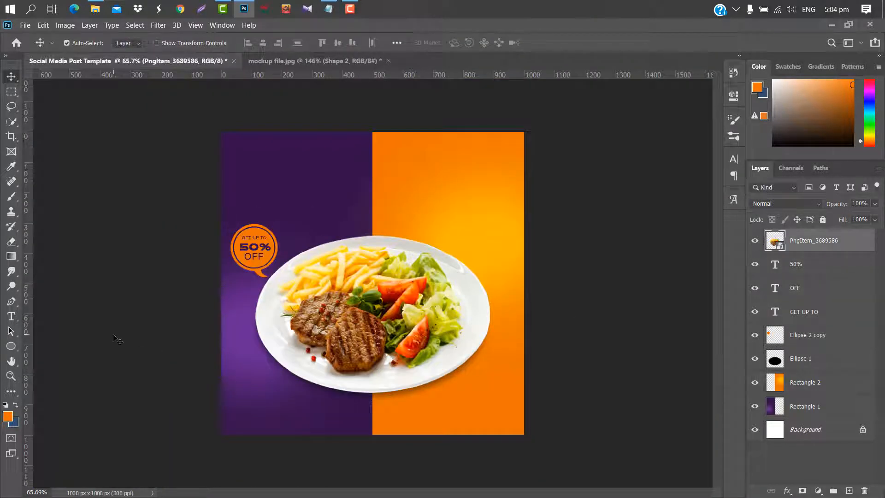
{"action": "left_click", "coordinate": [11, 301]}
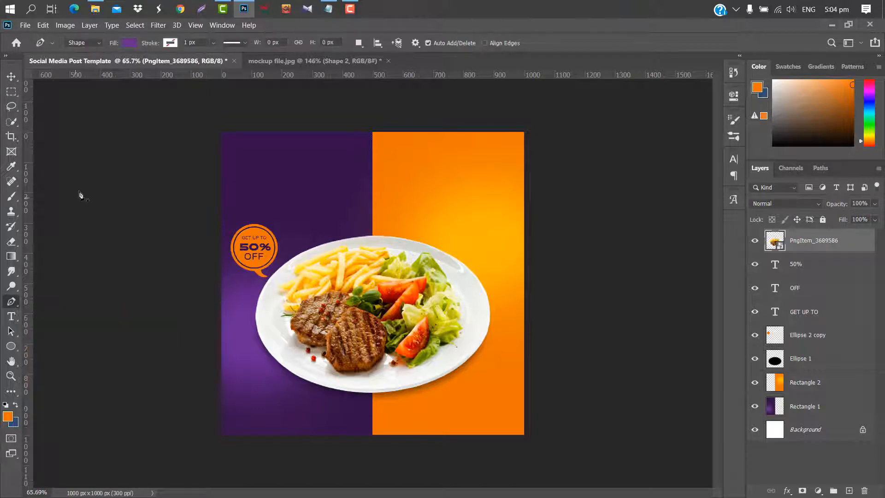
{"action": "left_click", "coordinate": [100, 43]}
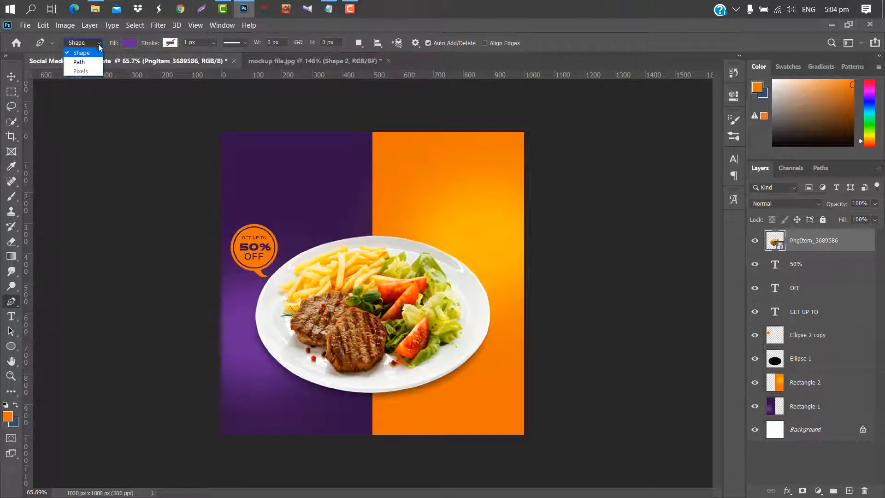
{"action": "left_click", "coordinate": [80, 62]}
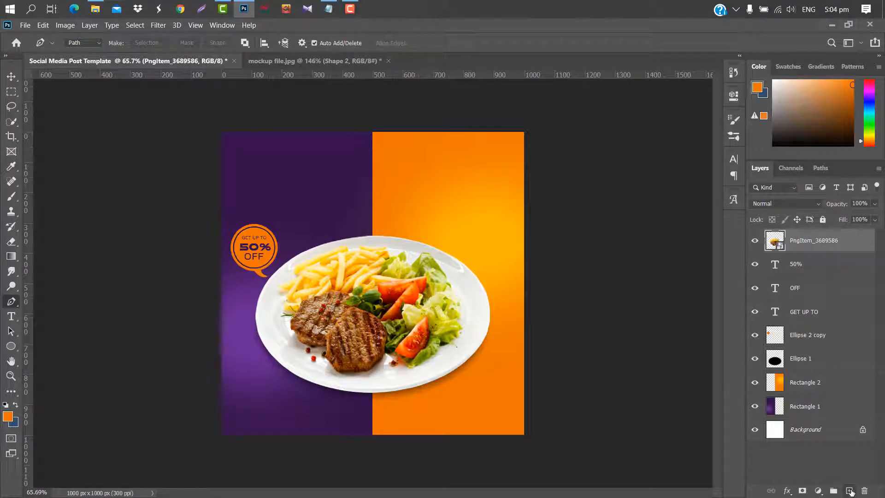
{"action": "left_click", "coordinate": [848, 490]}
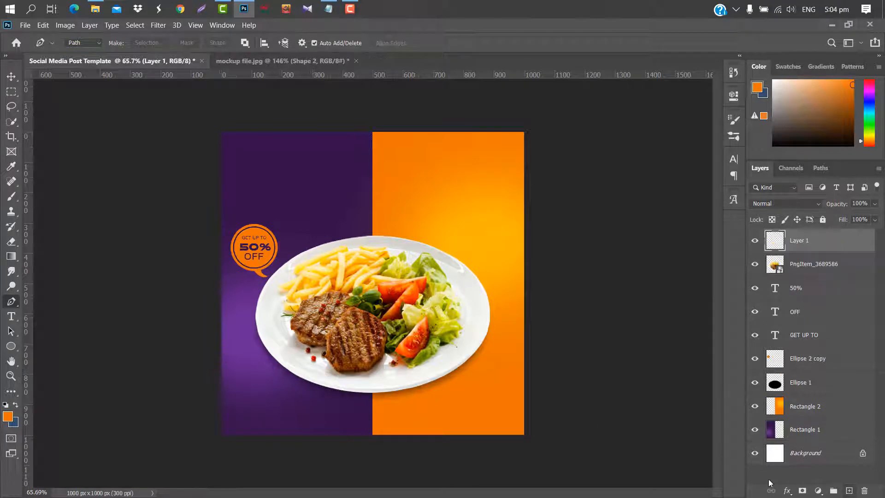
{"action": "left_click", "coordinate": [245, 326]}
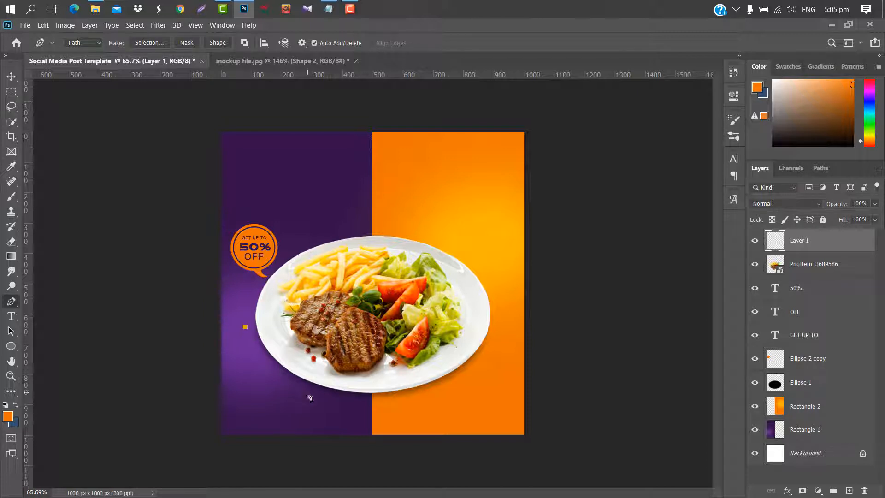
{"action": "left_click_drag", "start_coordinate": [307, 392], "coordinate": [377, 415]}
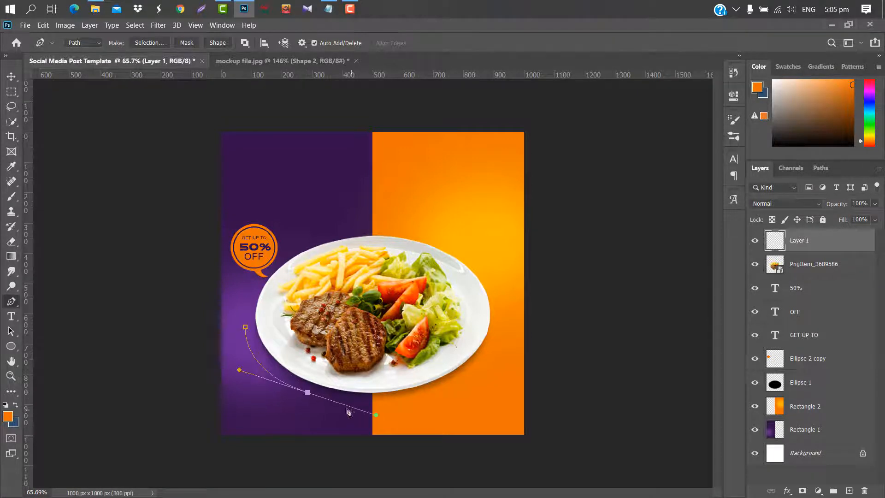
{"action": "left_click", "coordinate": [307, 392], "text": "alt"}
Set the foreground color to ffffff and configure the Brush as Hard Round, 7 px in size with 100% hardness.
{"action": "left_click", "coordinate": [8, 417]}
{"action": "type", "text": "ffffff"}
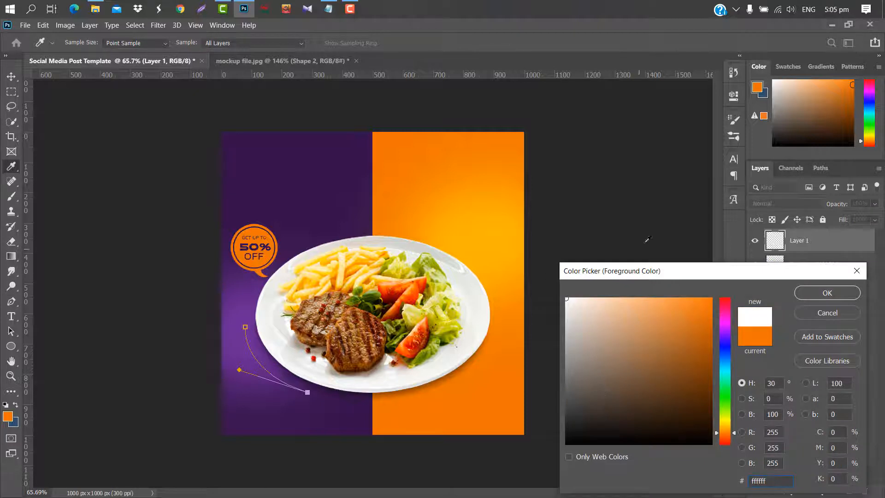
{"action": "left_click", "coordinate": [817, 292]}
{"action": "left_click", "coordinate": [12, 198]}
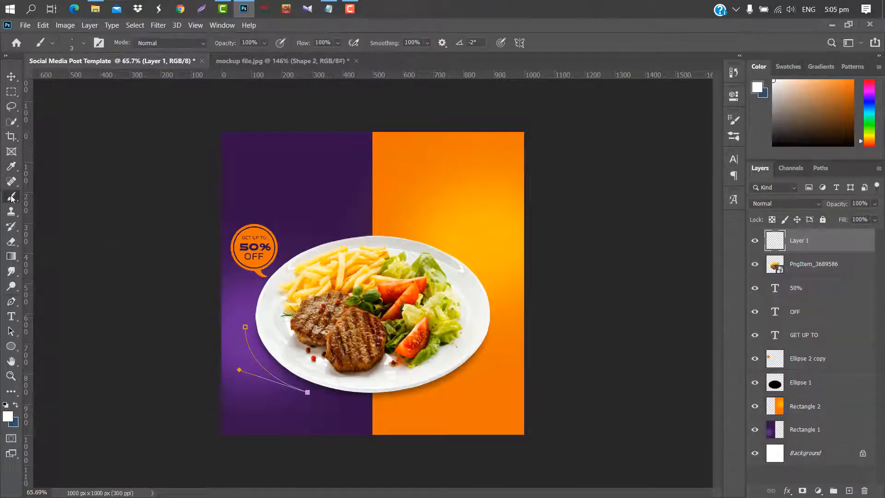
{"action": "left_click", "coordinate": [83, 43]}
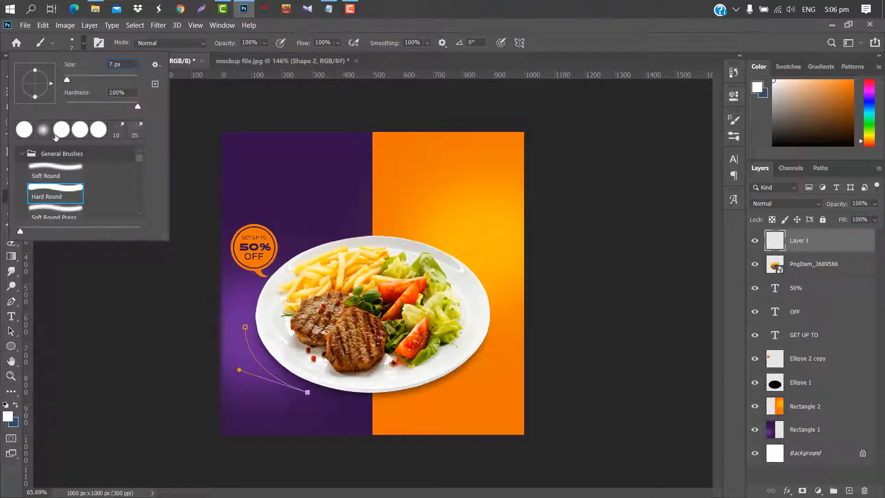
{"action": "left_click", "coordinate": [65, 188]}
Stroke the curved path with the Brush without simulated pressure, and delete the work path.
{"action": "left_click", "coordinate": [822, 167]}
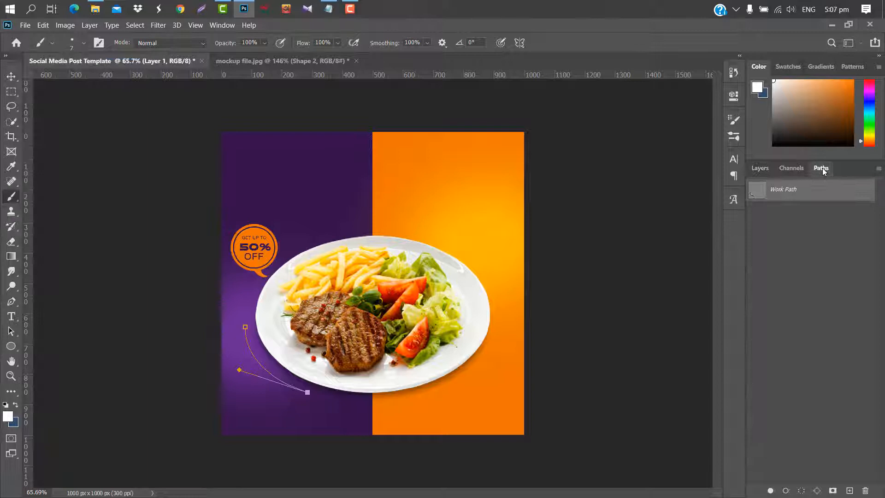
{"action": "right_click", "coordinate": [812, 189]}
{"action": "left_click", "coordinate": [766, 246]}
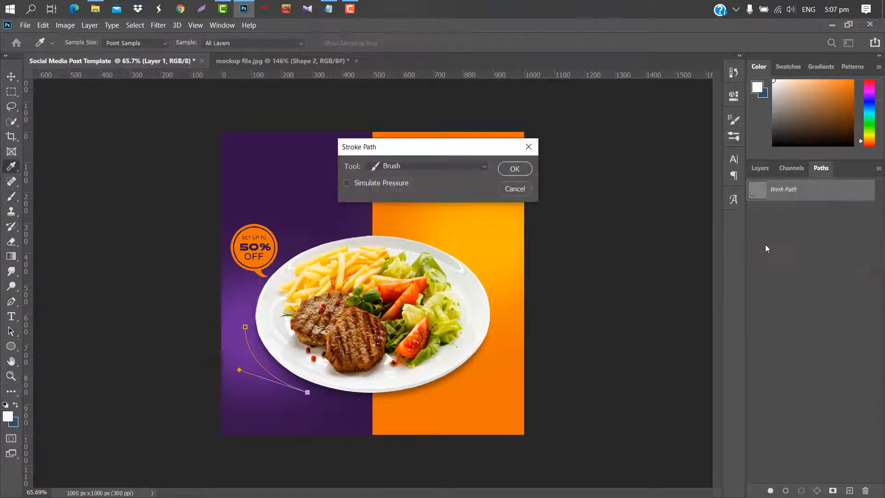
{"action": "left_click", "coordinate": [514, 169]}
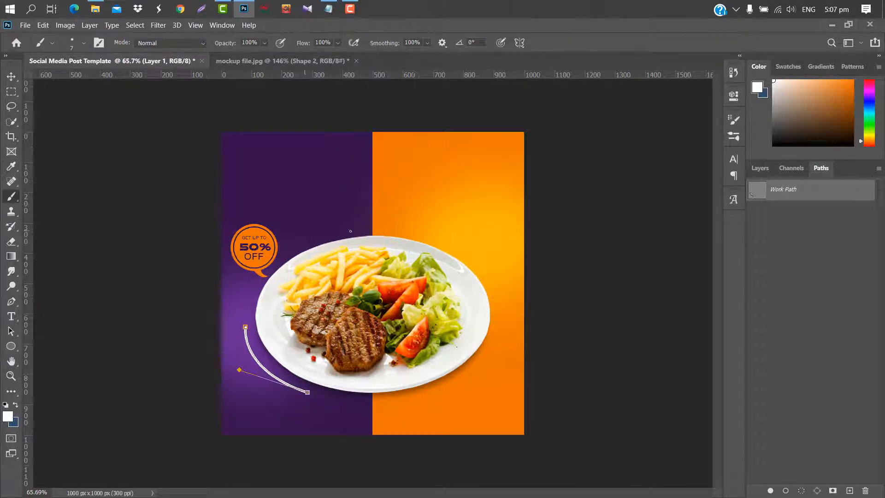
{"action": "right_click", "coordinate": [831, 193]}
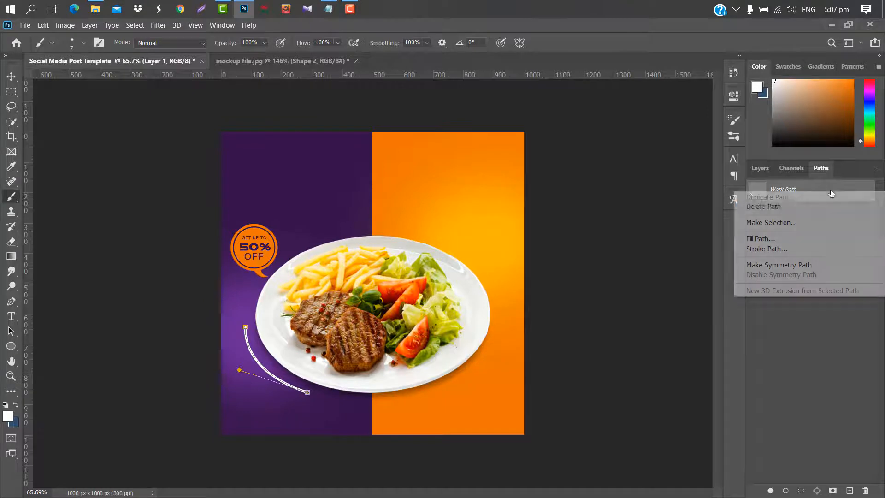
{"action": "left_click", "coordinate": [772, 207]}
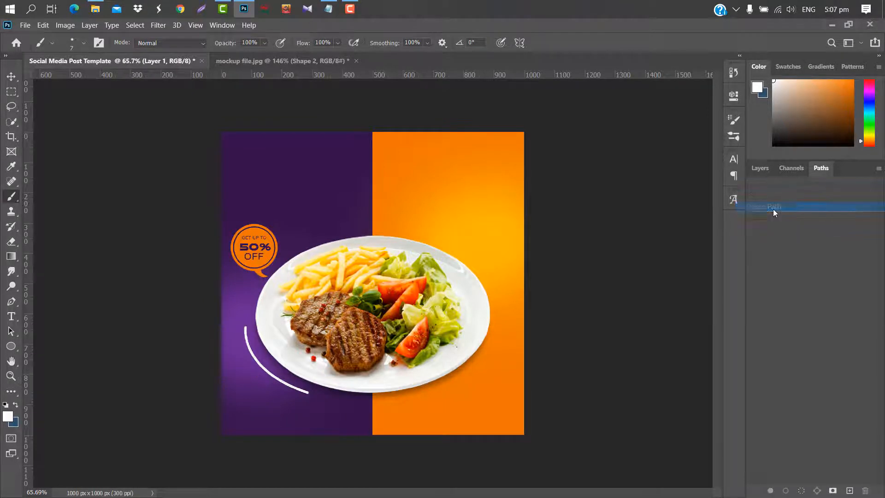
Duplicate the white arc outward to the lower left and distort the copy into a thinner curve spaced evenly from the original.
{"action": "left_click", "coordinate": [11, 76]}
{"action": "left_click_drag", "start_coordinate": [280, 383], "coordinate": [272, 396]}
{"action": "key", "text": "ctrl+t"}
{"action": "scroll", "coordinate": [302, 404], "scroll_direction": "up", "scroll_amount": 2}
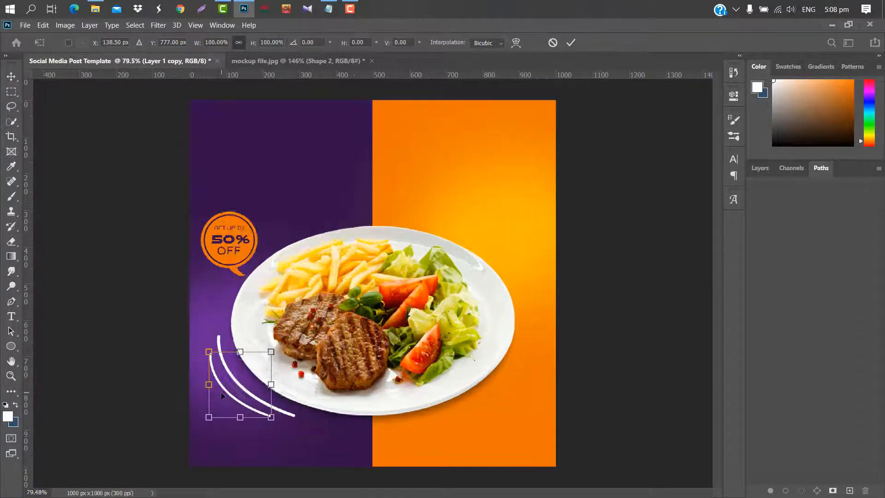
{"action": "right_click", "coordinate": [221, 391]}
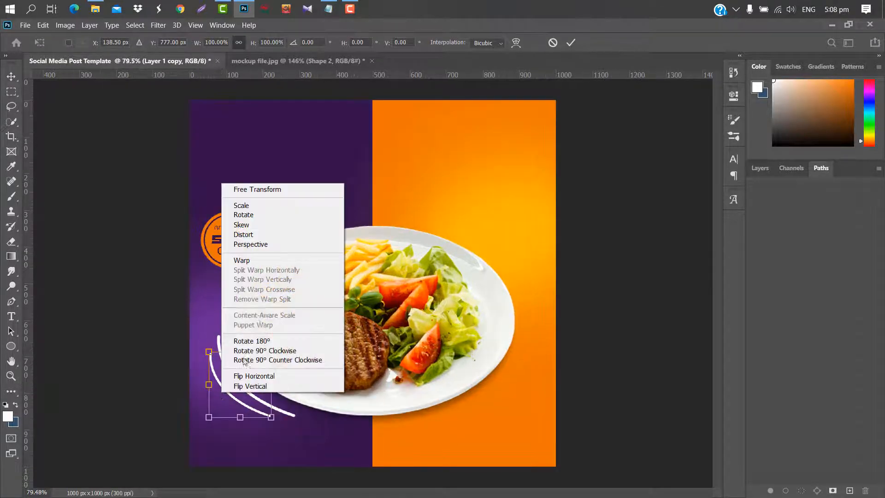
{"action": "left_click", "coordinate": [244, 234]}
{"action": "scroll", "coordinate": [248, 417], "scroll_direction": "up", "scroll_amount": 12}
{"action": "left_click_drag", "start_coordinate": [309, 406], "coordinate": [293, 417]}
{"action": "left_click_drag", "start_coordinate": [50, 141], "coordinate": [38, 140]}
{"action": "left_click_drag", "start_coordinate": [50, 406], "coordinate": [64, 392]}
{"action": "left_click", "coordinate": [571, 42]}
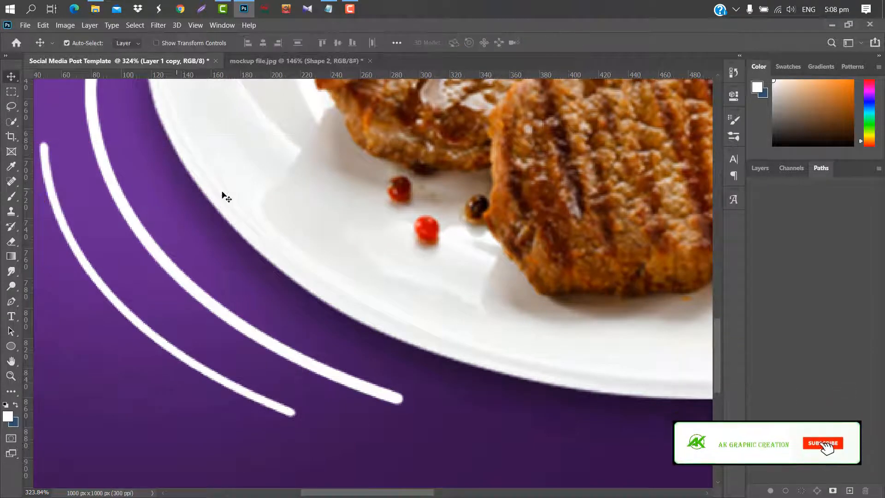
Duplicate both white arcs, flip the copies horizontally and place them along the plate's lower-right rim.
{"action": "scroll", "coordinate": [170, 142], "scroll_direction": "down", "scroll_amount": 9}
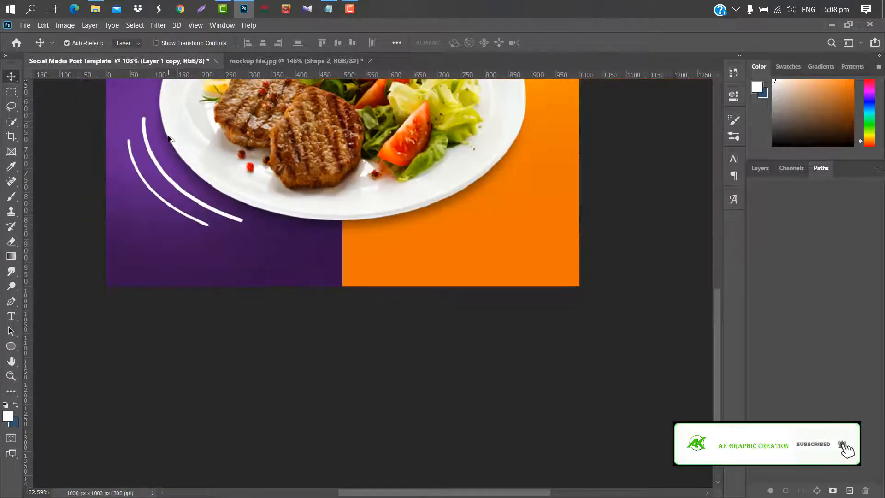
{"action": "left_click", "coordinate": [266, 341]}
{"action": "left_click", "coordinate": [286, 373]}
{"action": "left_click", "coordinate": [759, 168]}
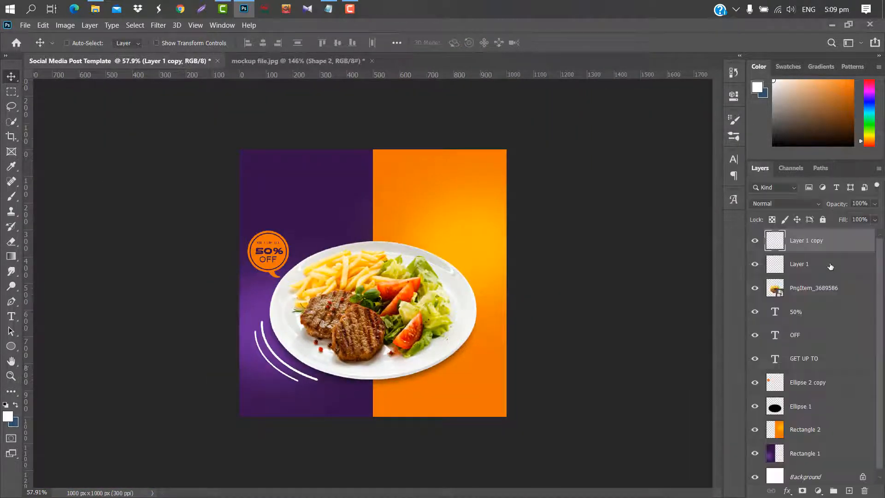
{"action": "left_click", "coordinate": [830, 264], "text": "shift"}
{"action": "left_click_drag", "start_coordinate": [837, 263], "coordinate": [851, 491]}
{"action": "key", "text": "ctrl+t"}
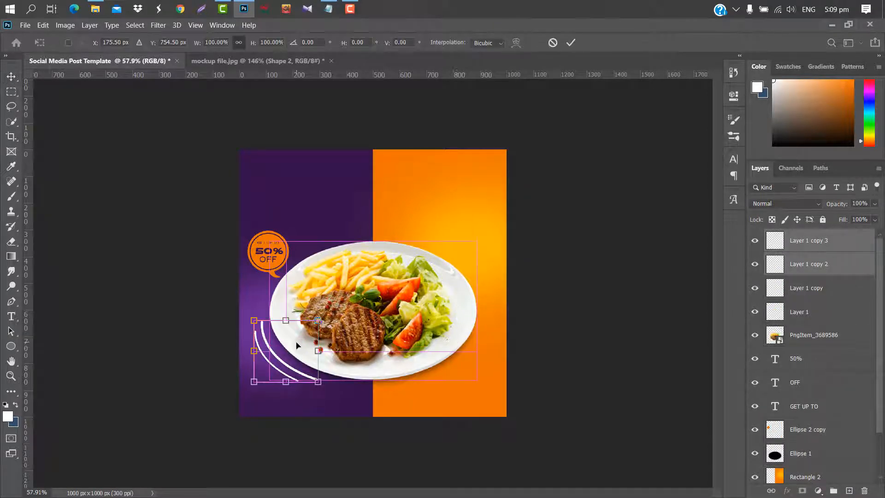
{"action": "right_click", "coordinate": [287, 353]}
{"action": "left_click", "coordinate": [307, 333]}
{"action": "left_click_drag", "start_coordinate": [287, 347], "coordinate": [463, 319]}
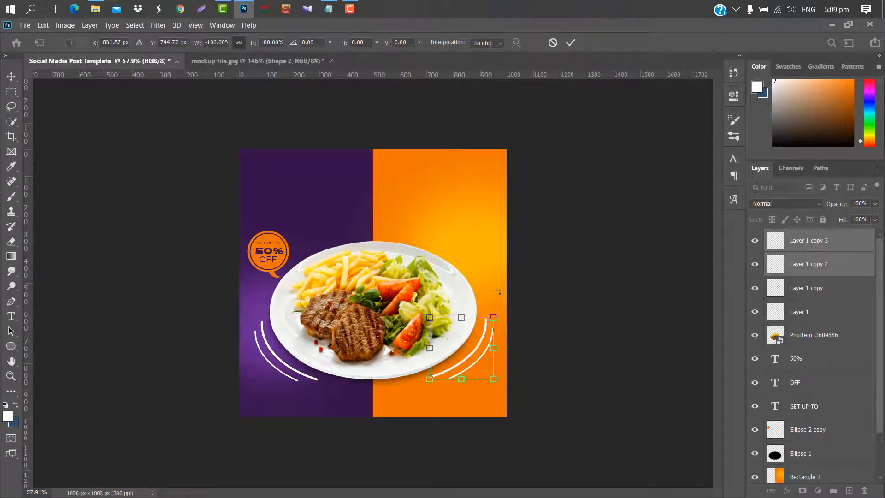
{"action": "left_click", "coordinate": [570, 42]}
Draw a vertical white rectangle about 14 by 84 px just above the plate's upper-left rim and fully round its corners.
{"action": "left_click", "coordinate": [839, 238]}
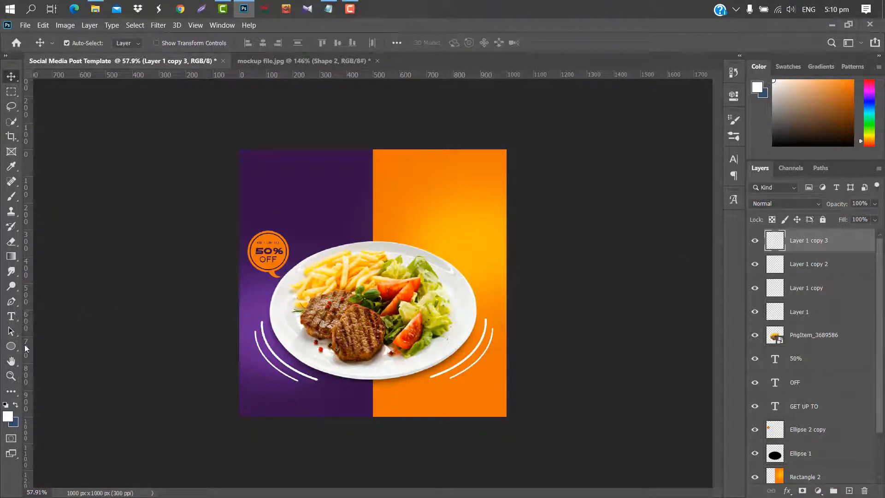
{"action": "left_click_drag", "start_coordinate": [11, 345], "coordinate": [50, 346]}
{"action": "left_click_drag", "start_coordinate": [343, 217], "coordinate": [350, 241]}
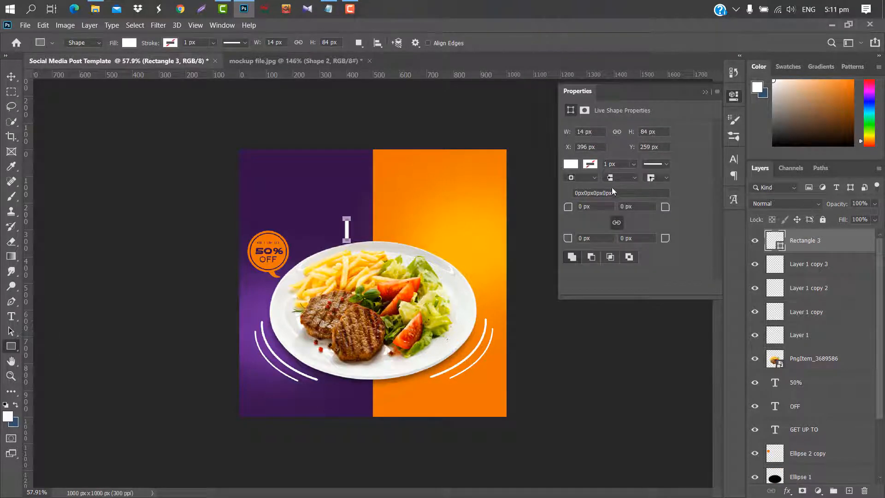
{"action": "left_click_drag", "start_coordinate": [571, 210], "coordinate": [671, 203]}
{"action": "left_click", "coordinate": [704, 92]}
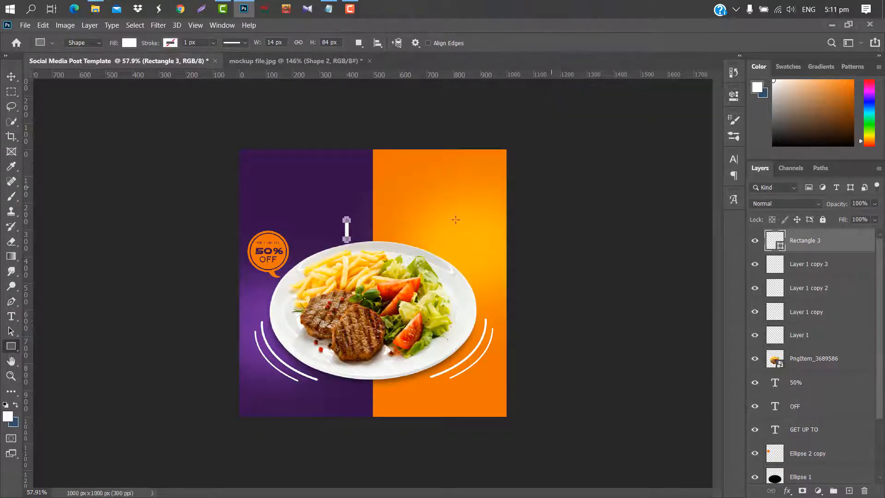
Stretch the white rounded bar upward to about 129% of its height and place a copy on each side of it.
{"action": "key", "text": "v"}
{"action": "scroll", "coordinate": [355, 244], "scroll_direction": "up", "scroll_amount": 5}
{"action": "scroll", "coordinate": [348, 226], "scroll_direction": "up", "scroll_amount": 2}
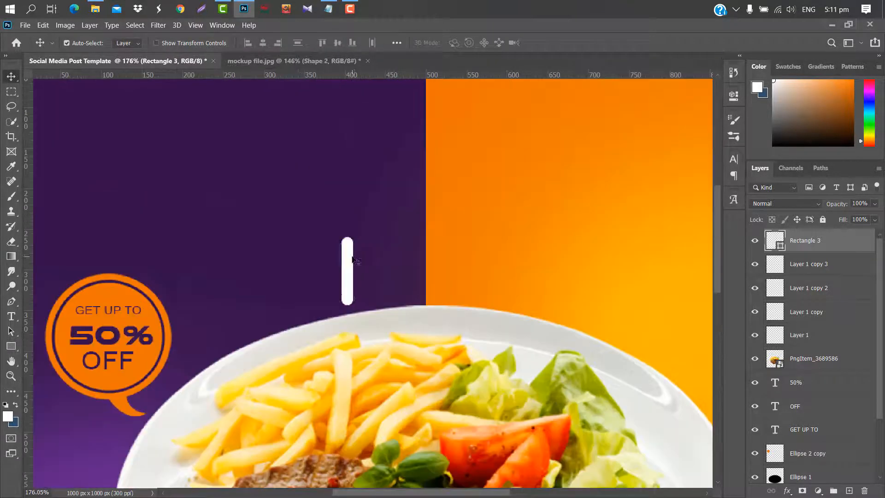
{"action": "key", "text": "ctrl+t"}
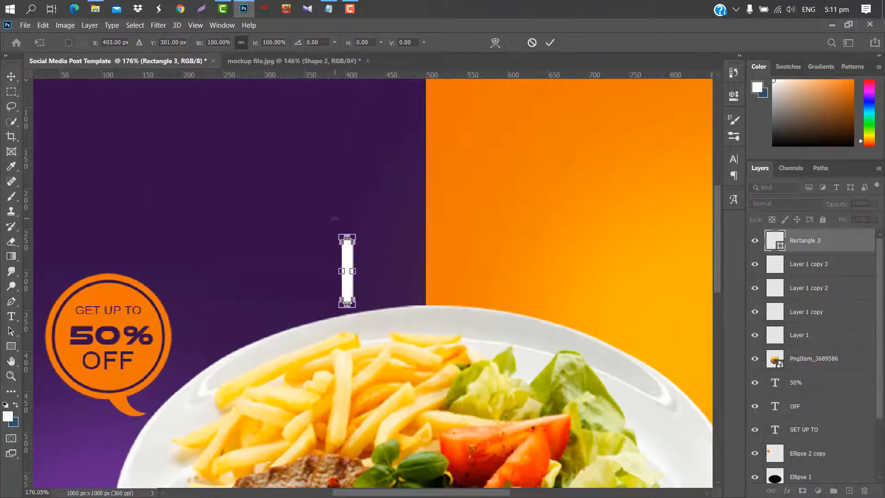
{"action": "left_click_drag", "start_coordinate": [347, 233], "coordinate": [347, 217]}
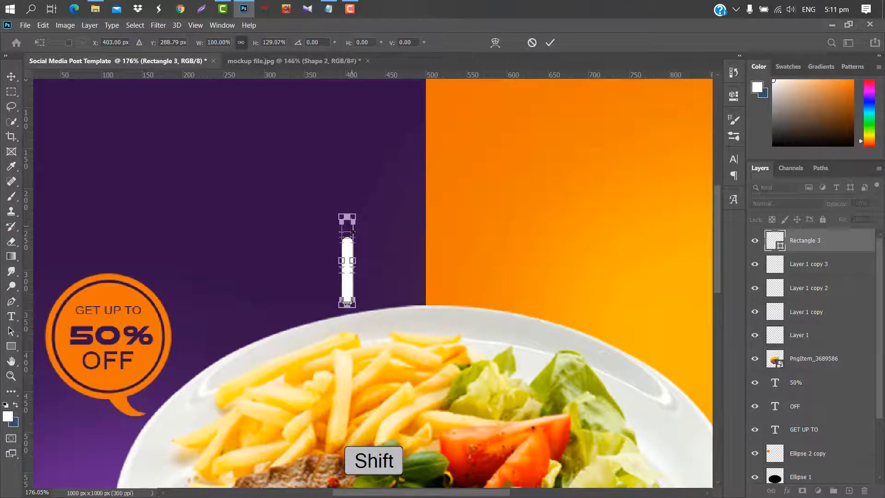
{"action": "left_click_drag", "start_coordinate": [352, 261], "coordinate": [327, 252]}
{"action": "left_click", "coordinate": [550, 42]}
Shorten the two outer bars from their upper ends and tilt the right one outward by about 10 degrees.
{"action": "key", "text": "ctrl+t"}
{"action": "left_click_drag", "start_coordinate": [326, 215], "coordinate": [327, 240]}
{"action": "key", "text": "Return"}
{"action": "left_click", "coordinate": [365, 241], "text": "ctrl"}
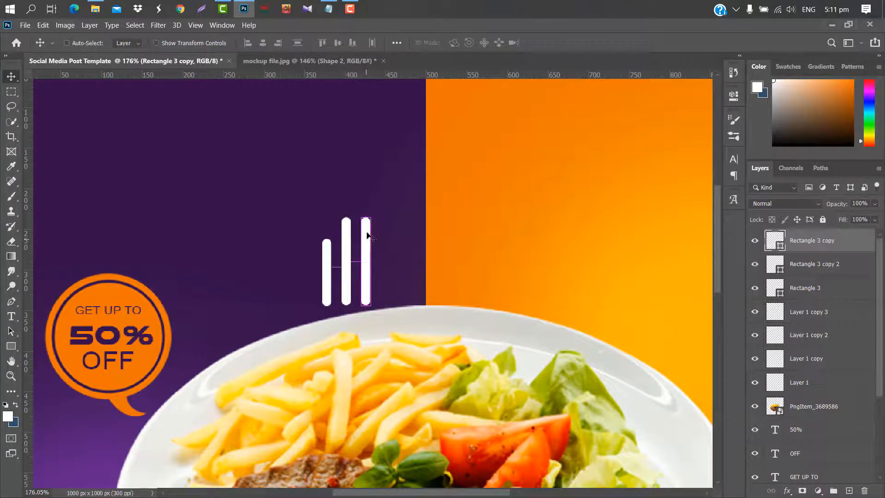
{"action": "key", "text": "ctrl+t"}
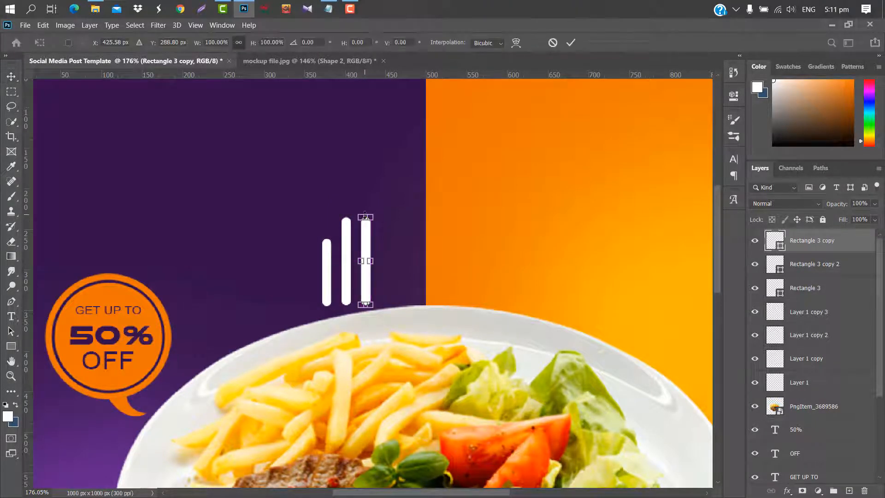
{"action": "left_click_drag", "start_coordinate": [364, 215], "coordinate": [365, 235]}
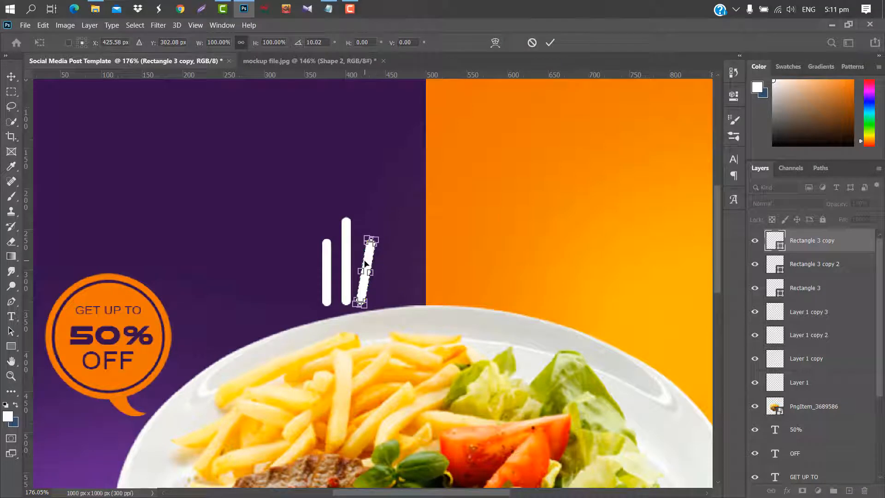
{"action": "key", "text": "Return"}
Tilt the left bar outward so that it mirrors the right one.
{"action": "left_click", "coordinate": [328, 253], "text": "ctrl"}
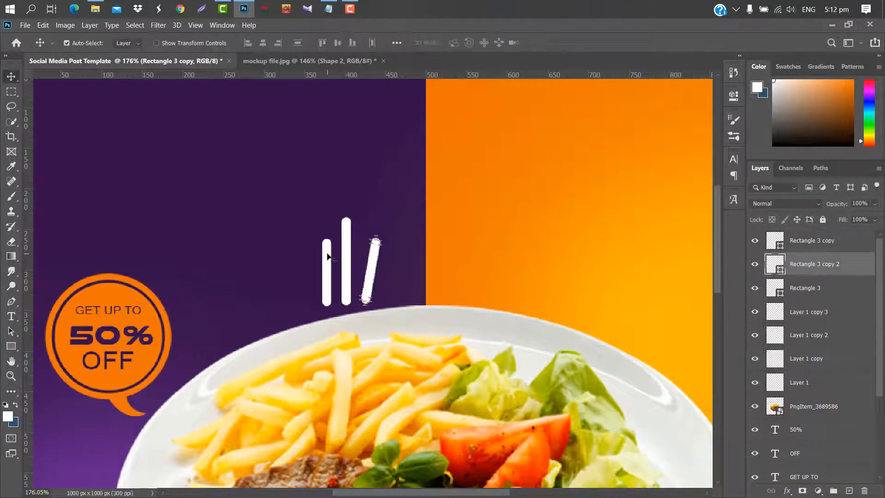
{"action": "key", "text": "ctrl+t"}
{"action": "left_click_drag", "start_coordinate": [327, 241], "coordinate": [318, 231]}
{"action": "left_click", "coordinate": [550, 43]}
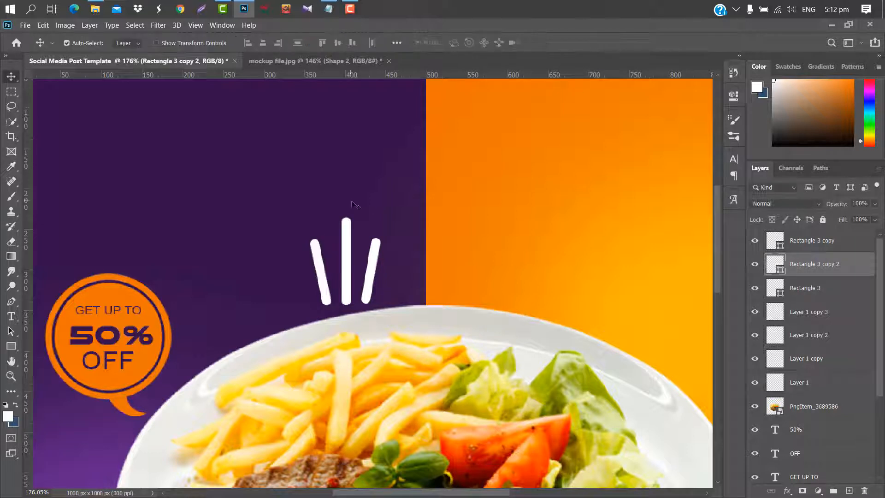
Scale all three bars together to about 57%, rotate them about 21.6° and place them above the plate's rim, just right of the colour split.
{"action": "key", "text": "ctrl+0"}
{"action": "left_click", "coordinate": [837, 293], "text": "ctrl"}
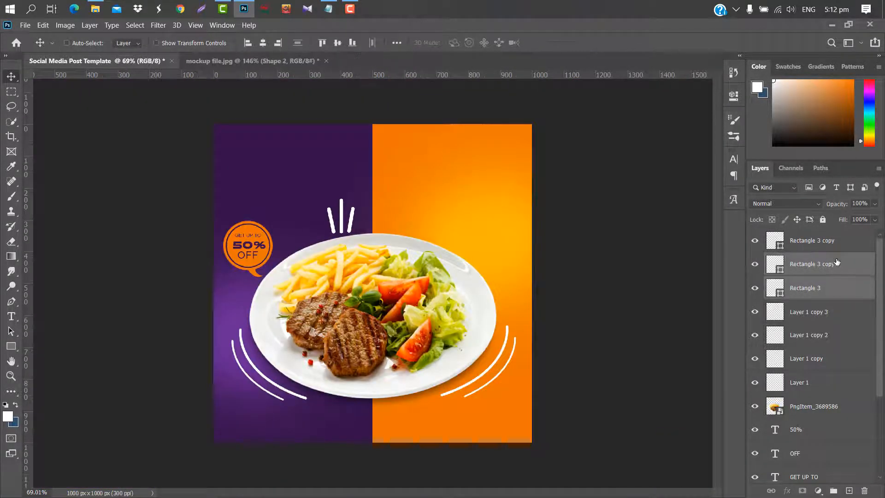
{"action": "left_click", "coordinate": [838, 248], "text": "ctrl"}
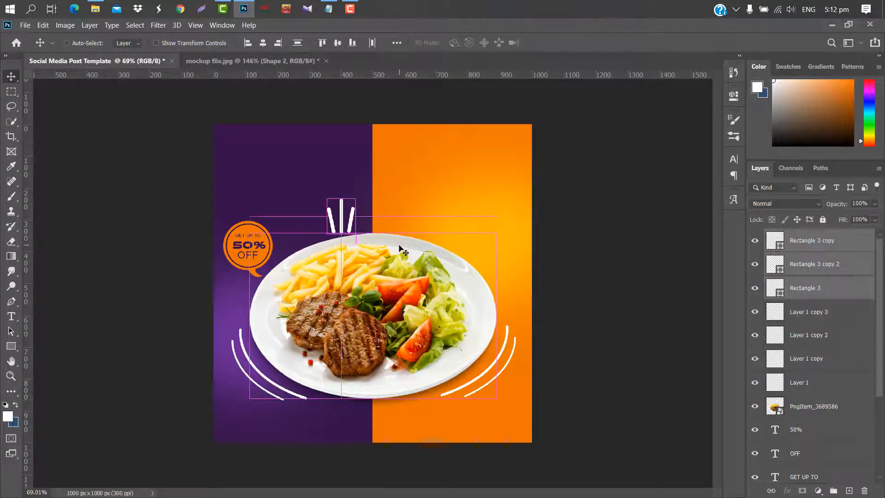
{"action": "key", "text": "ctrl+t"}
{"action": "left_click_drag", "start_coordinate": [354, 196], "coordinate": [395, 222]}
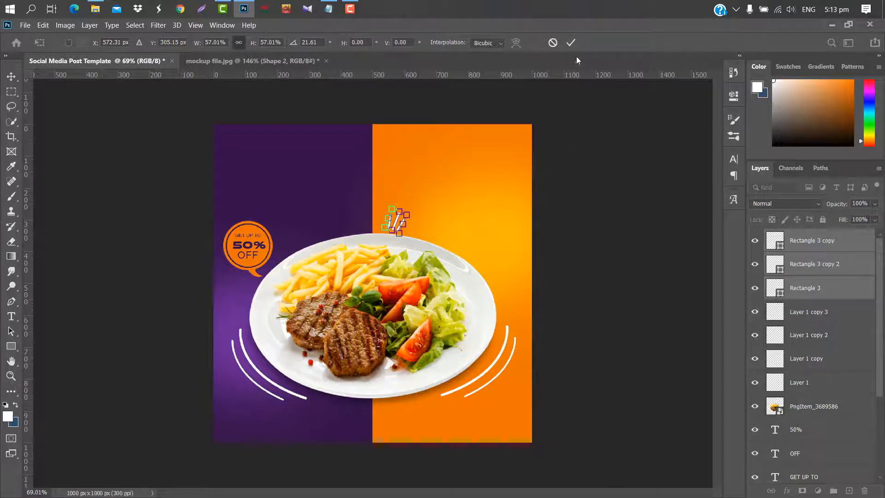
{"action": "left_click", "coordinate": [571, 42]}
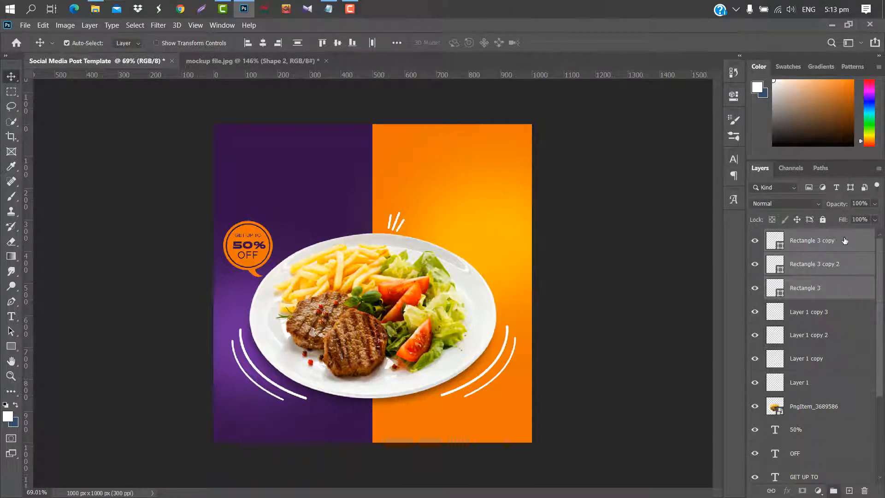
Group the three bars, duplicate the group, rotate the copy 180° and place it below the plate, left of the colour split.
{"action": "key", "text": "ctrl+g"}
{"action": "left_click_drag", "start_coordinate": [844, 236], "coordinate": [853, 491]}
{"action": "key", "text": "ctrl+t"}
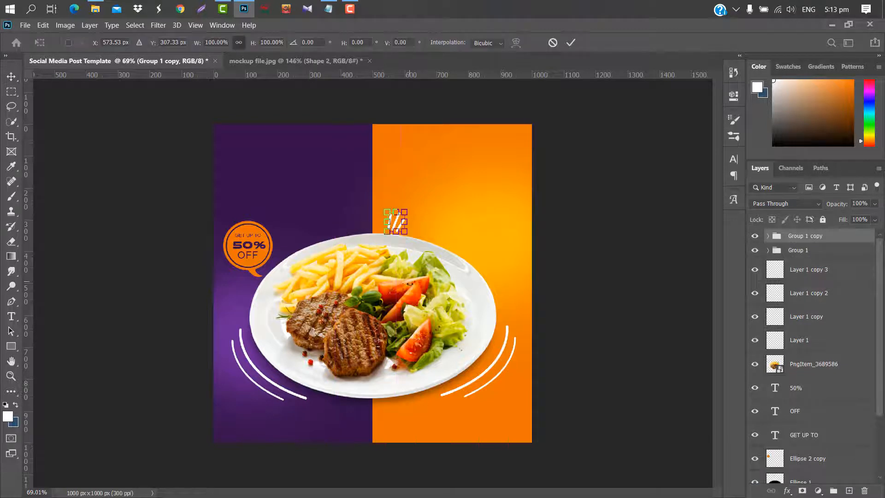
{"action": "right_click", "coordinate": [399, 224]}
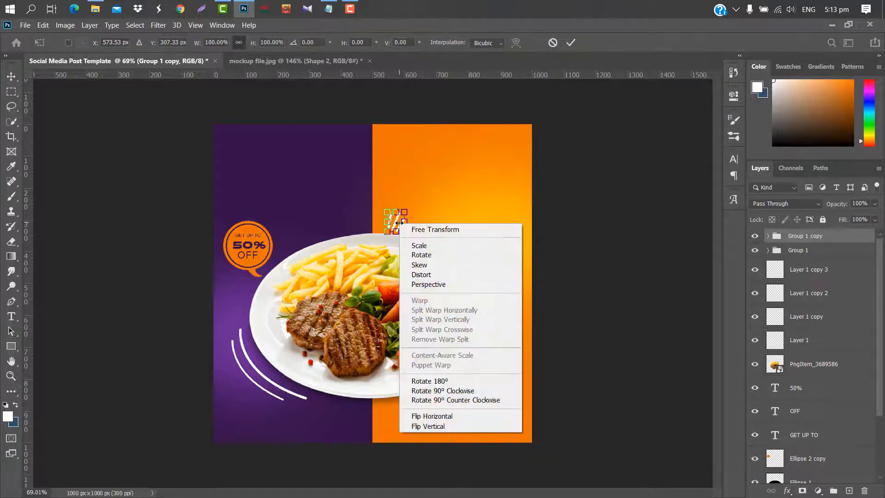
{"action": "left_click", "coordinate": [429, 381]}
{"action": "left_click_drag", "start_coordinate": [396, 224], "coordinate": [344, 413]}
{"action": "left_click", "coordinate": [571, 43]}
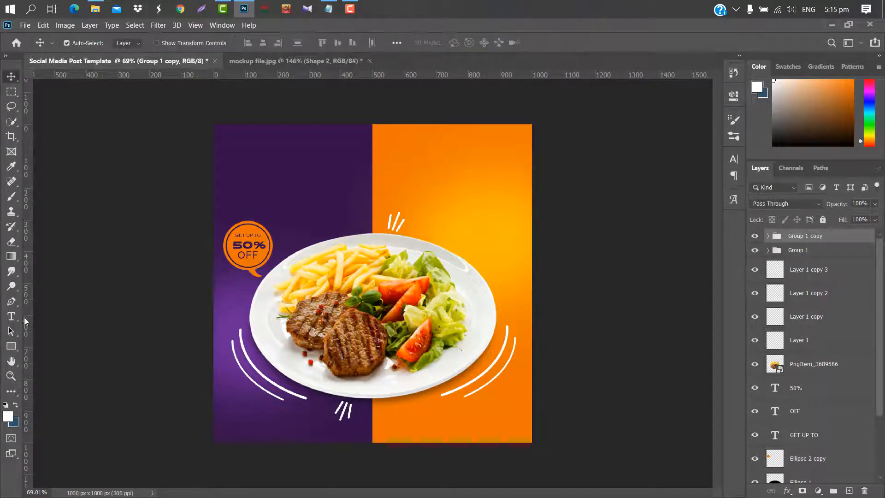
Add the white text "Weekend" above the plate and set its font to West Fighter.
{"action": "left_click", "coordinate": [11, 316]}
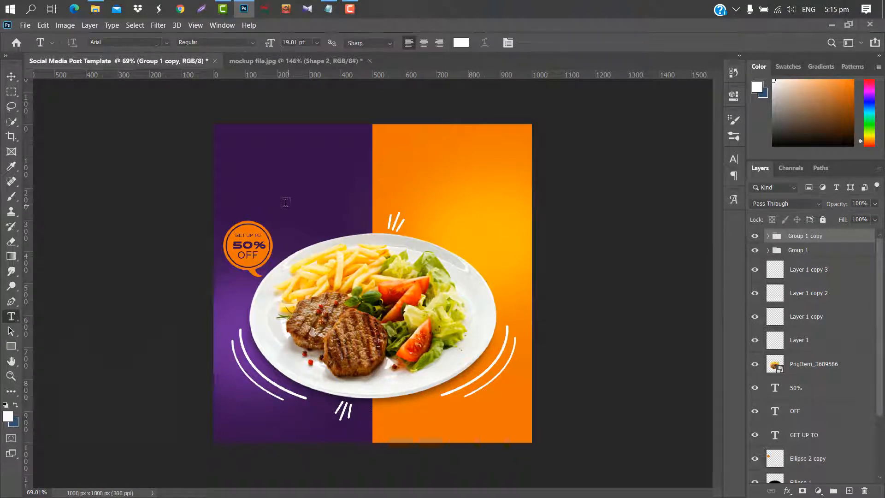
{"action": "left_click", "coordinate": [284, 202]}
{"action": "key", "text": "BackSpace"}
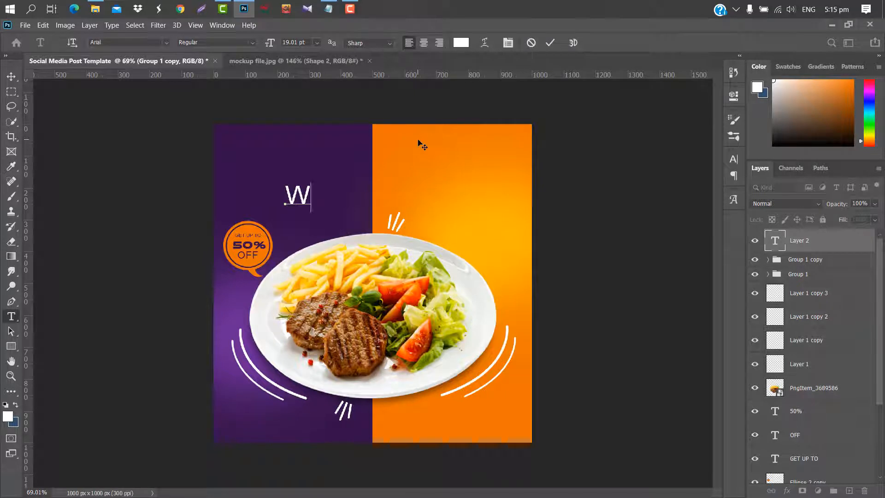
{"action": "type", "text": "eekend"}
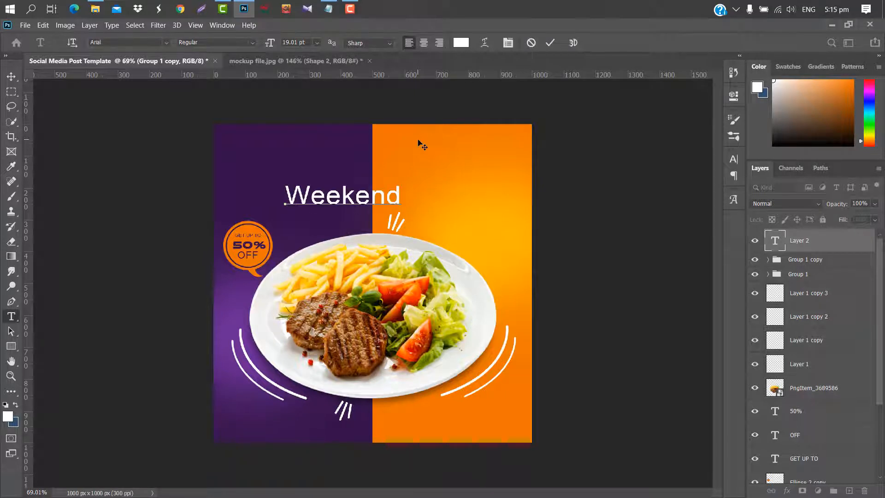
{"action": "left_click", "coordinate": [549, 46]}
{"action": "left_click", "coordinate": [732, 159]}
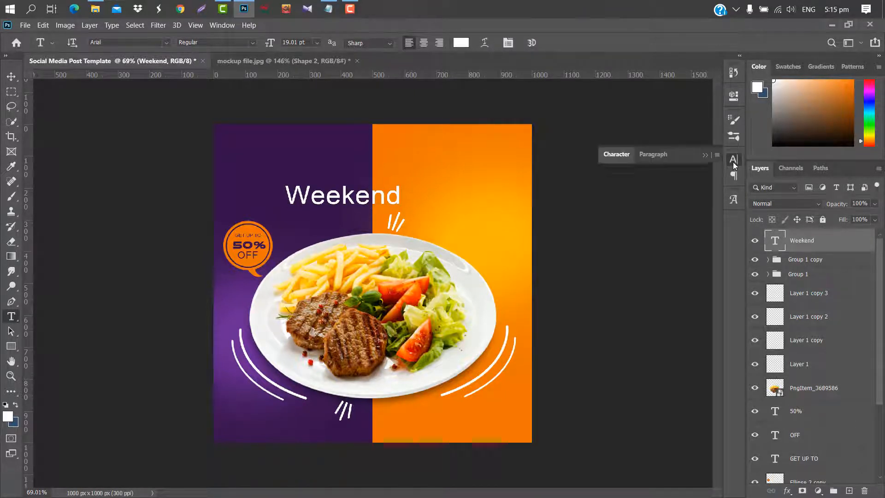
{"action": "left_click", "coordinate": [666, 177]}
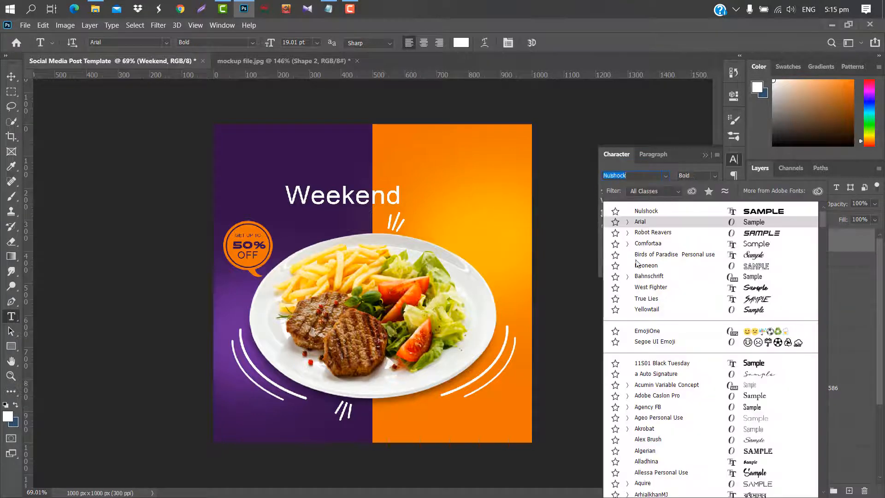
{"action": "left_click", "coordinate": [642, 289]}
{"action": "left_click", "coordinate": [705, 156]}
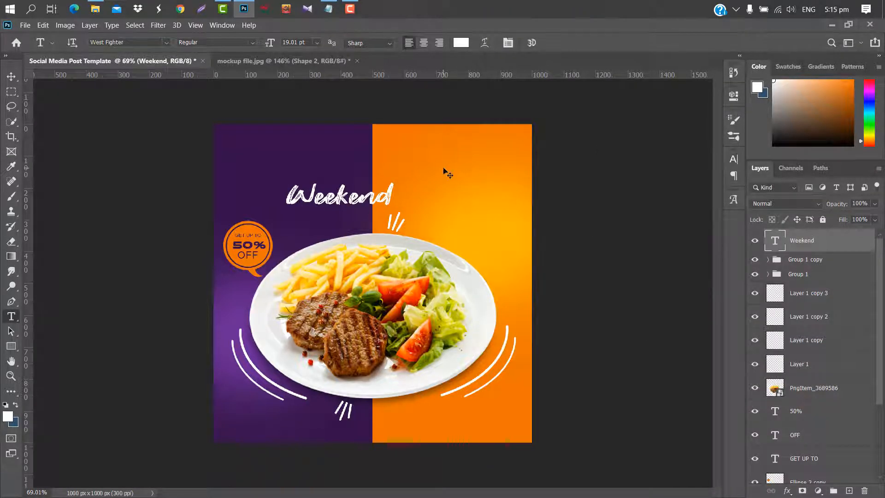
Enlarge the "Weekend" text to about 33 pt and tilt it upward to the right across the colour split.
{"action": "key", "text": "ctrl+t"}
{"action": "left_click_drag", "start_coordinate": [393, 198], "coordinate": [494, 103]}
{"action": "left_click", "coordinate": [571, 42]}
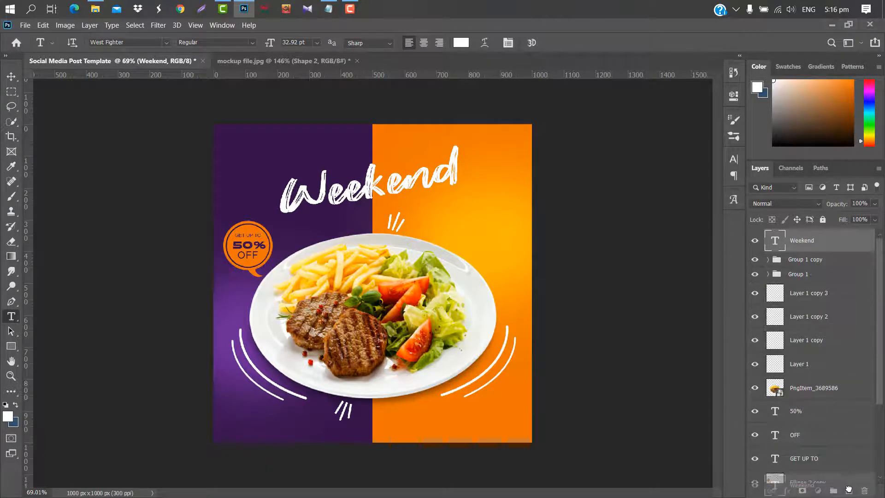
Duplicate the "Weekend" text, scale the copy to about 73% and place it above and to the left of the original.
{"action": "key", "text": "ctrl+j"}
{"action": "key", "text": "ctrl+t"}
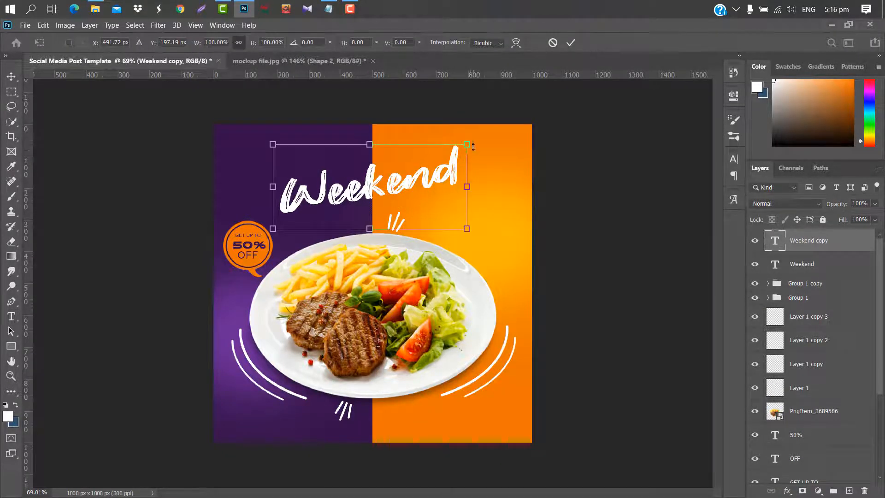
{"action": "left_click_drag", "start_coordinate": [468, 144], "coordinate": [415, 167]}
{"action": "left_click_drag", "start_coordinate": [371, 210], "coordinate": [335, 168]}
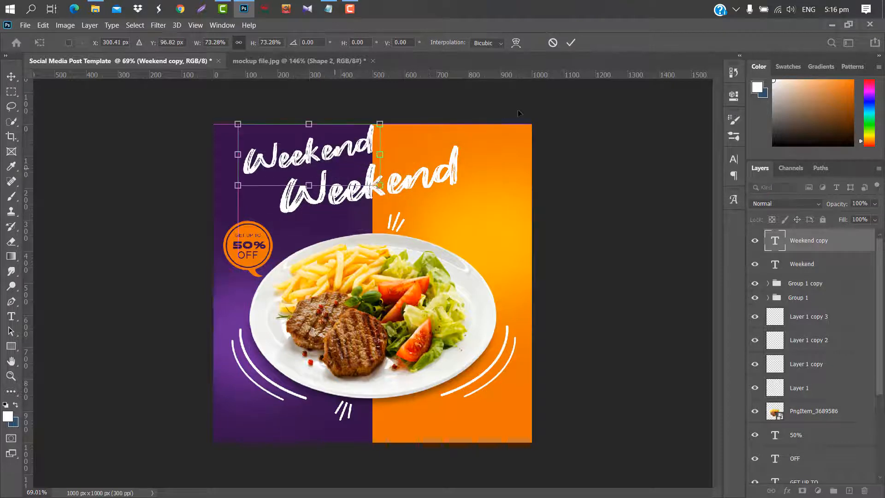
{"action": "left_click", "coordinate": [569, 43]}
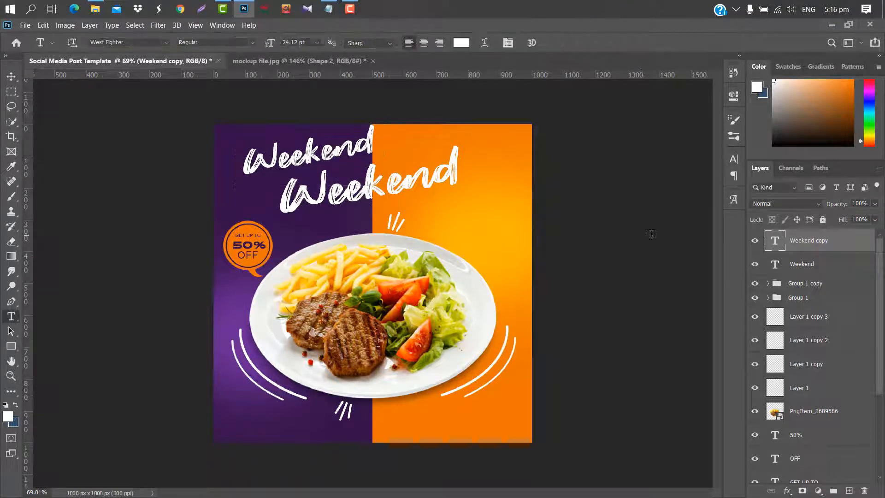
Change the smaller copy's text to "This" and colour it with the orange sampled from the background, ee7c01.
{"action": "double_click", "coordinate": [777, 243]}
{"action": "key", "text": "BackSpace"}
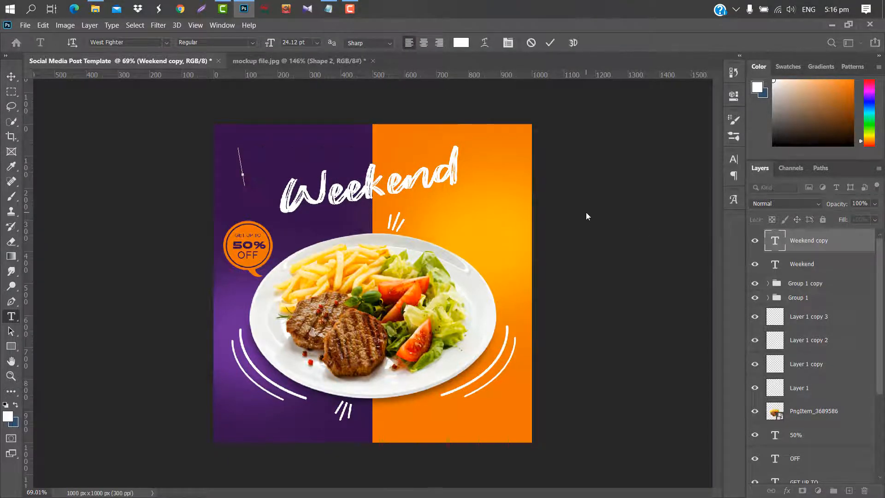
{"action": "type", "text": "This"}
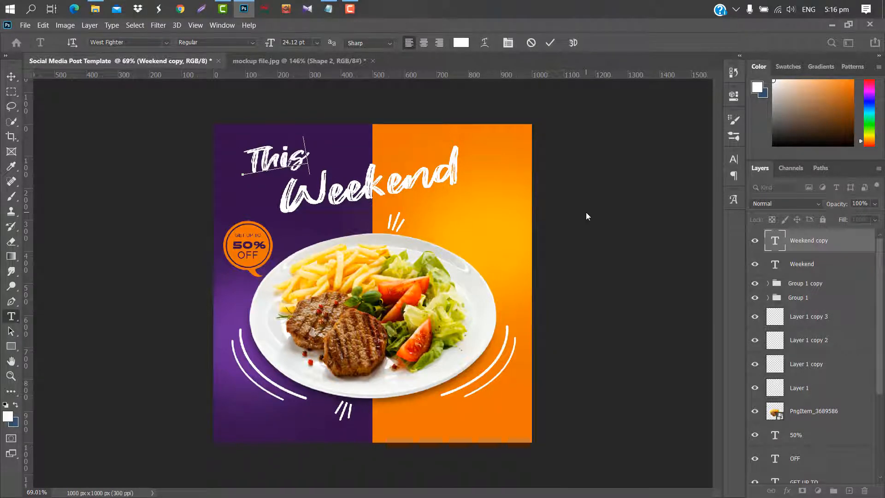
{"action": "left_click", "coordinate": [551, 43]}
{"action": "left_click", "coordinate": [733, 159]}
{"action": "left_click", "coordinate": [711, 225]}
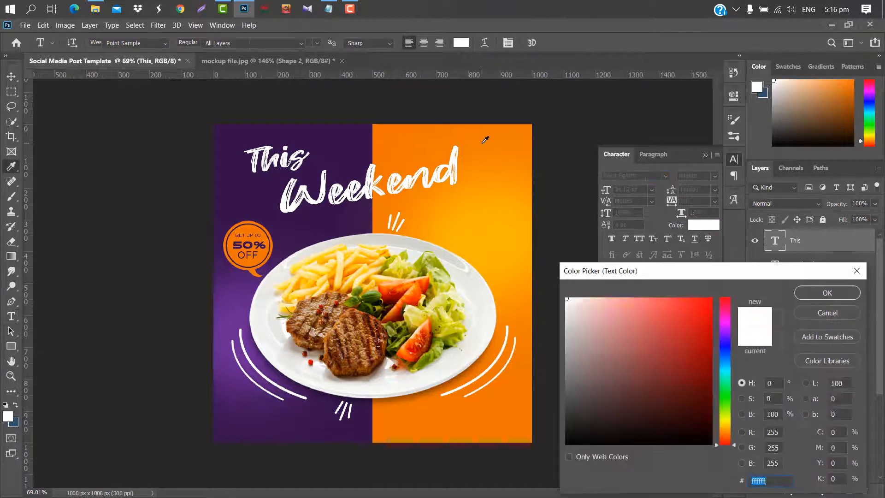
{"action": "left_click", "coordinate": [484, 138]}
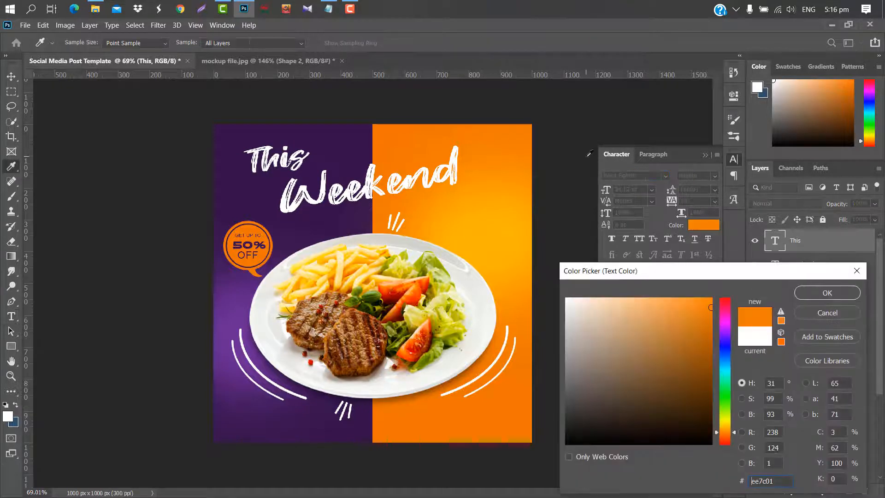
{"action": "left_click", "coordinate": [826, 292]}
Shrink the orange "This" to about 15 pt and fit it directly above the middle of "Weekend", left of the colour split.
{"action": "key", "text": "ctrl+t"}
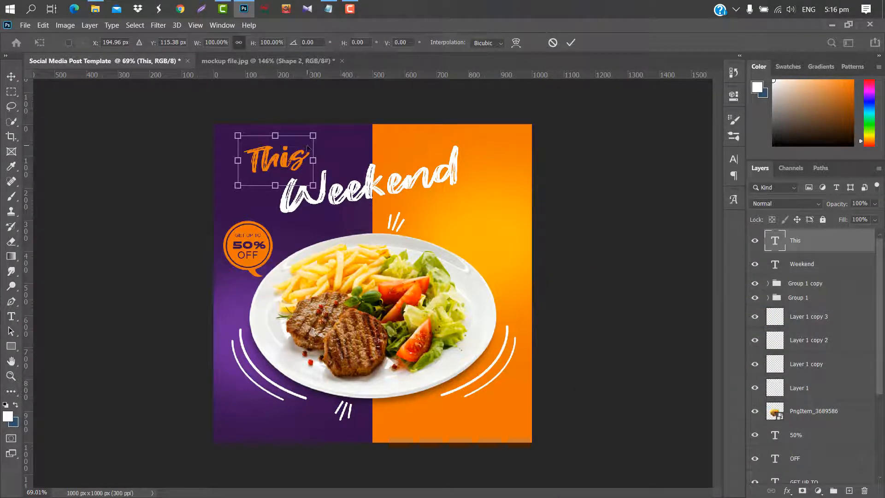
{"action": "left_click_drag", "start_coordinate": [325, 134], "coordinate": [314, 126]}
{"action": "left_click_drag", "start_coordinate": [276, 152], "coordinate": [343, 159]}
{"action": "left_click_drag", "start_coordinate": [374, 135], "coordinate": [365, 145]}
{"action": "left_click_drag", "start_coordinate": [369, 137], "coordinate": [351, 164]}
{"action": "left_click", "coordinate": [571, 43]}
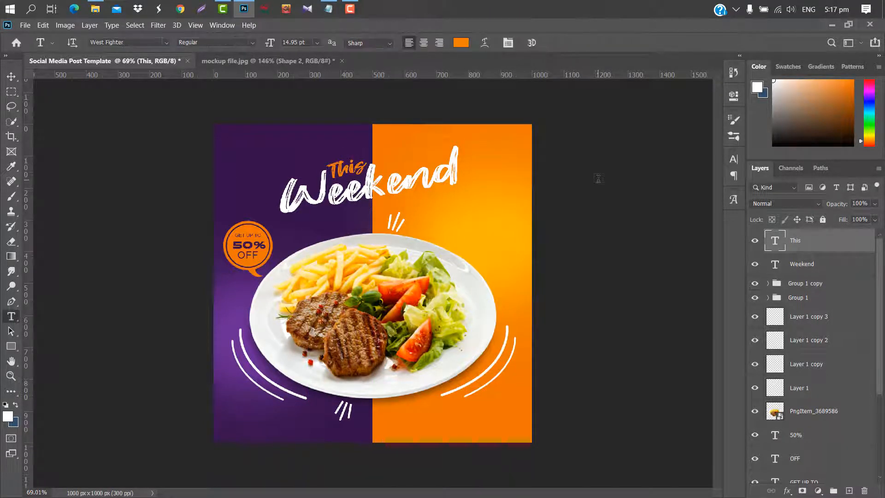
Duplicate the "Weekend" text and place the copy directly below the original, offset slightly to the right.
{"action": "left_click_drag", "start_coordinate": [818, 267], "coordinate": [848, 491]}
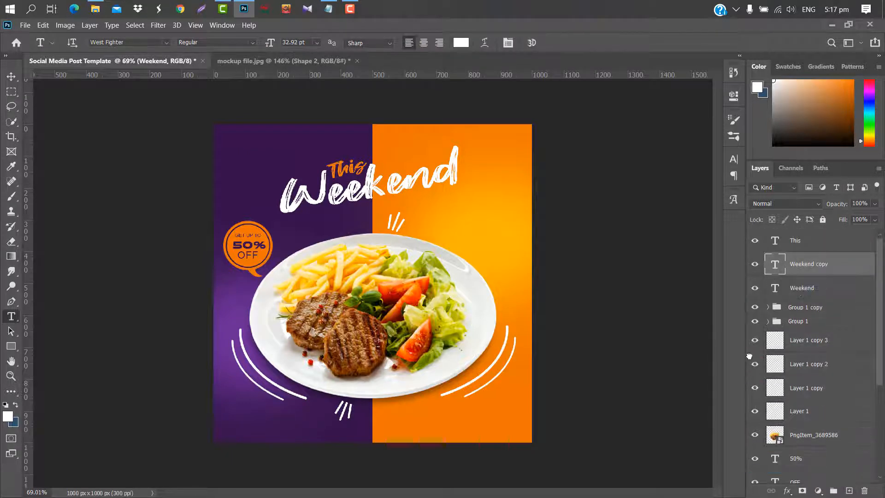
{"action": "key", "text": "ctrl+t"}
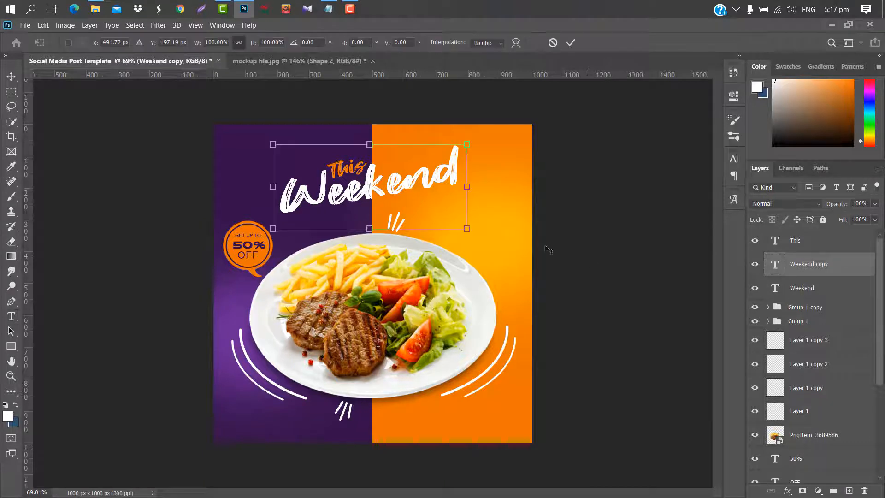
{"action": "left_click_drag", "start_coordinate": [424, 171], "coordinate": [457, 202]}
{"action": "left_click", "coordinate": [571, 42]}
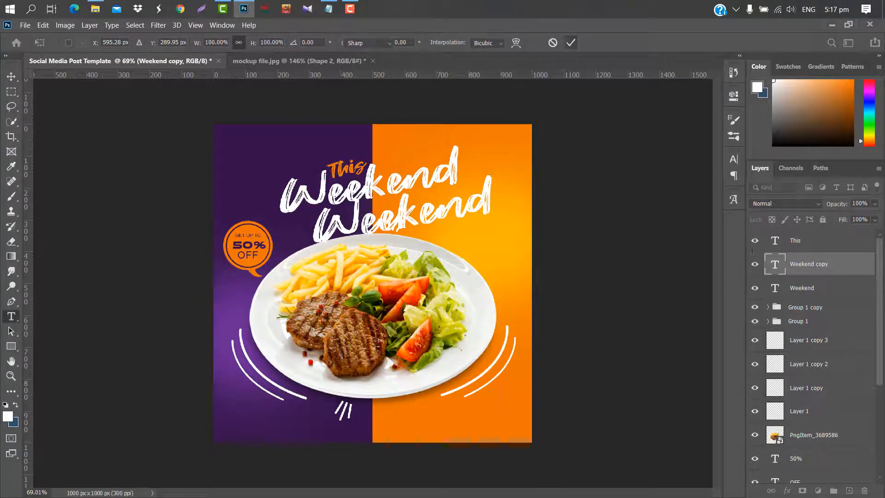
Change the lower "Weekend" copy's text to "Only" and colour it with the dark purple 34134a sampled from the background.
{"action": "key", "text": "Return"}
{"action": "type", "text": "On"}
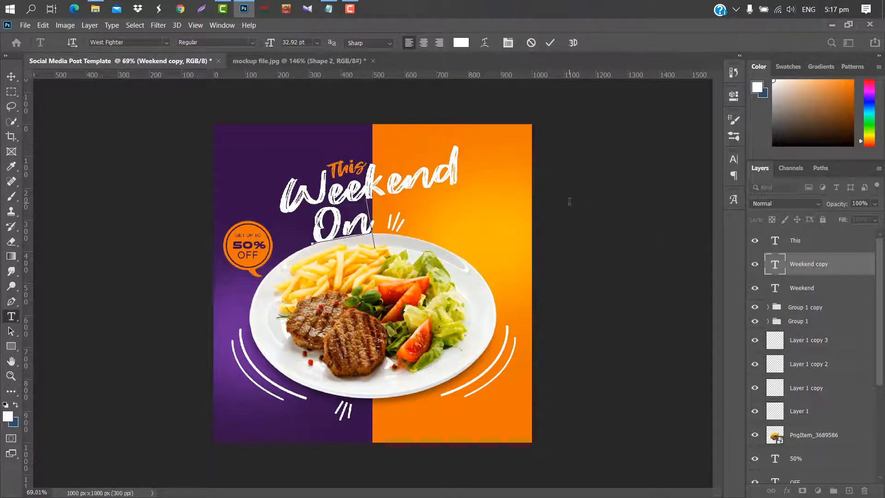
{"action": "type", "text": "ly"}
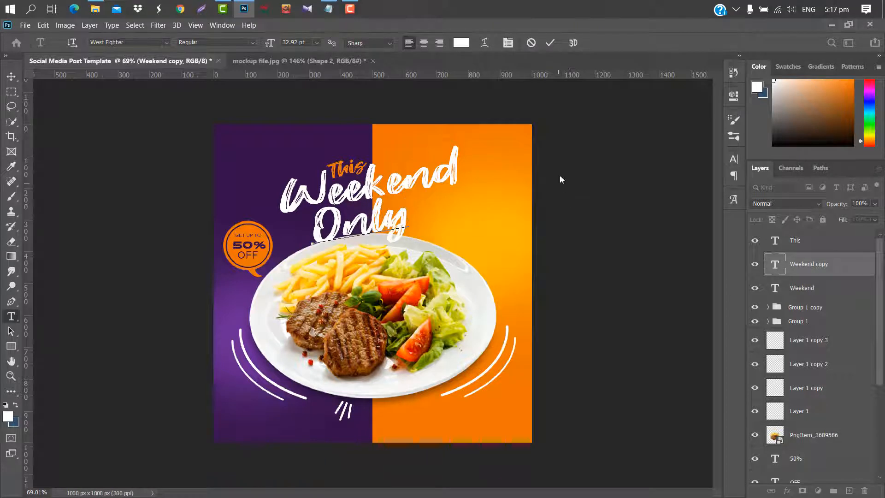
{"action": "left_click", "coordinate": [550, 43]}
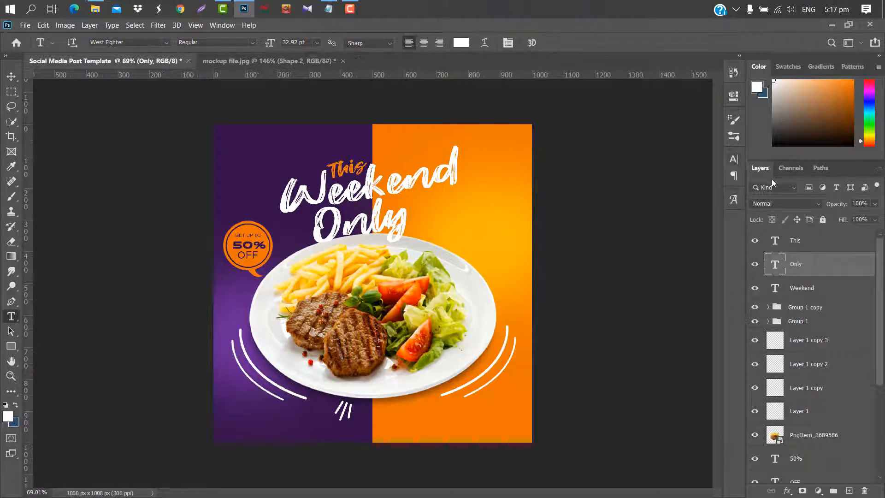
{"action": "left_click", "coordinate": [730, 159]}
{"action": "left_click", "coordinate": [703, 225]}
{"action": "left_click", "coordinate": [289, 138]}
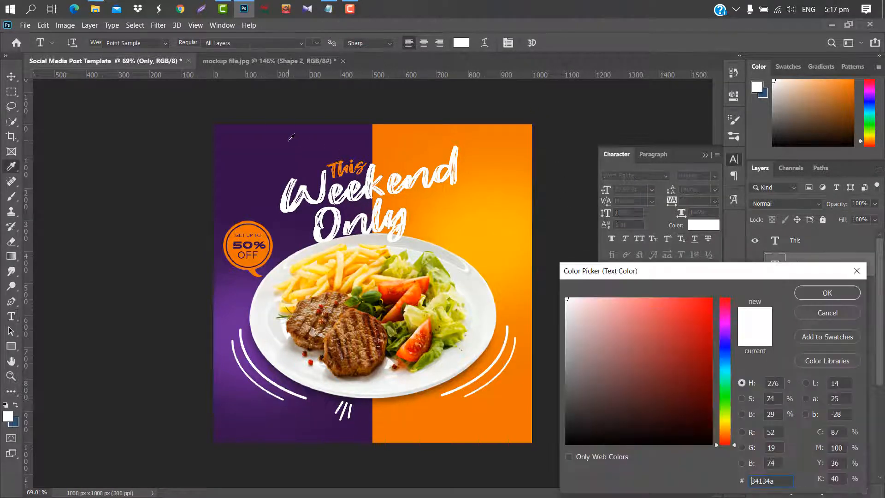
{"action": "left_click", "coordinate": [826, 293]}
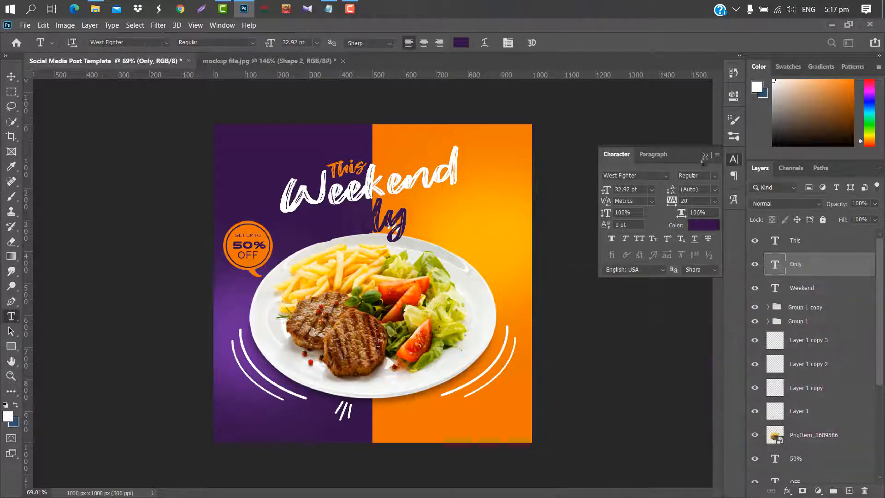
{"action": "left_click", "coordinate": [705, 155]}
Shrink the purple "Only" to about 19 pt and place it on the orange half beneath the end of "Weekend".
{"action": "key", "text": "ctrl+t"}
{"action": "left_click_drag", "start_coordinate": [371, 225], "coordinate": [455, 210]}
{"action": "left_click_drag", "start_coordinate": [508, 167], "coordinate": [496, 163]}
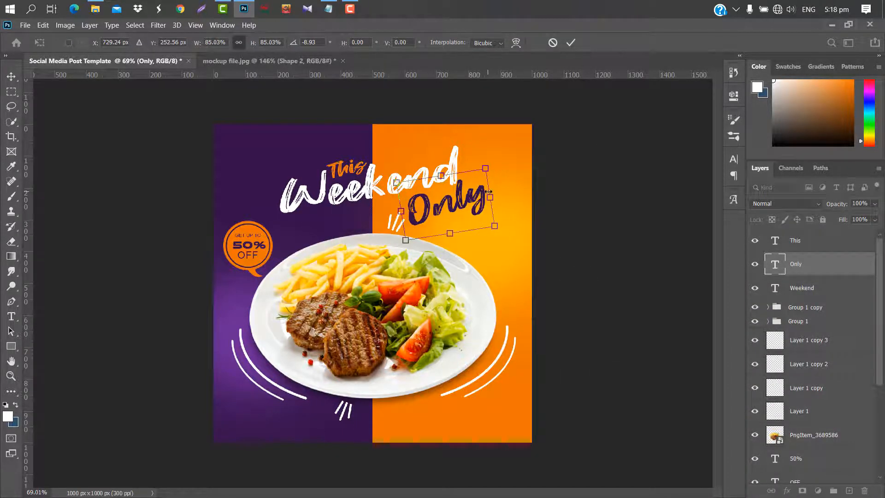
{"action": "left_click_drag", "start_coordinate": [486, 196], "coordinate": [465, 202]}
{"action": "left_click", "coordinate": [571, 43]}
Move the white accent lines above the plate to the left, clear of the "Only" text.
{"action": "left_click", "coordinate": [826, 323]}
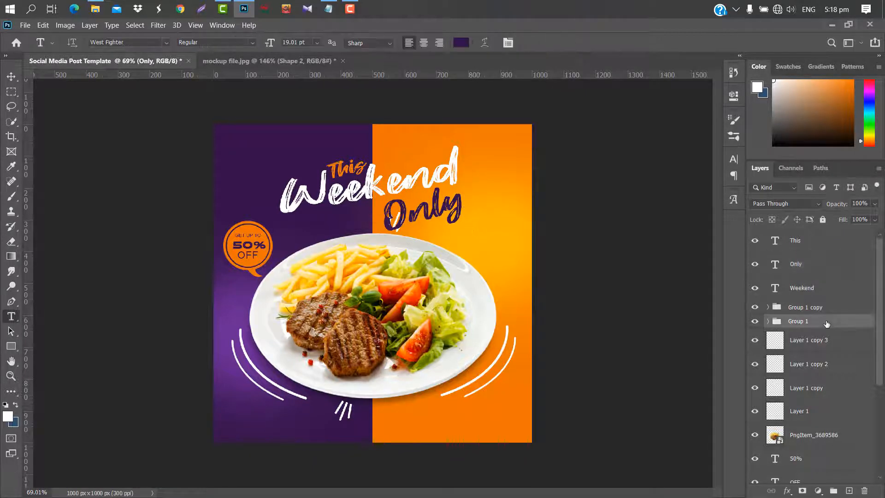
{"action": "left_click", "coordinate": [11, 76]}
{"action": "key", "text": "shift+Left"}
{"action": "key", "text": "shift+Left"}
{"action": "key", "text": "shift+Left"}
{"action": "key", "text": "shift+Left"}
{"action": "key", "text": "shift+Left"}
{"action": "key", "text": "shift+Left"}
{"action": "key", "text": "shift+Left"}
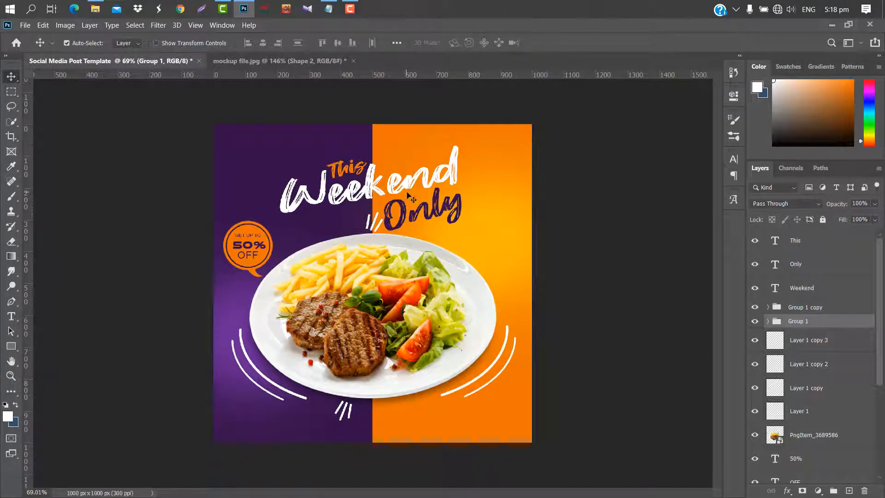
Raise "This" slightly above "Weekend" and tilt the three headline words a little more steeply.
{"action": "left_click_drag", "start_coordinate": [357, 178], "coordinate": [354, 169]}
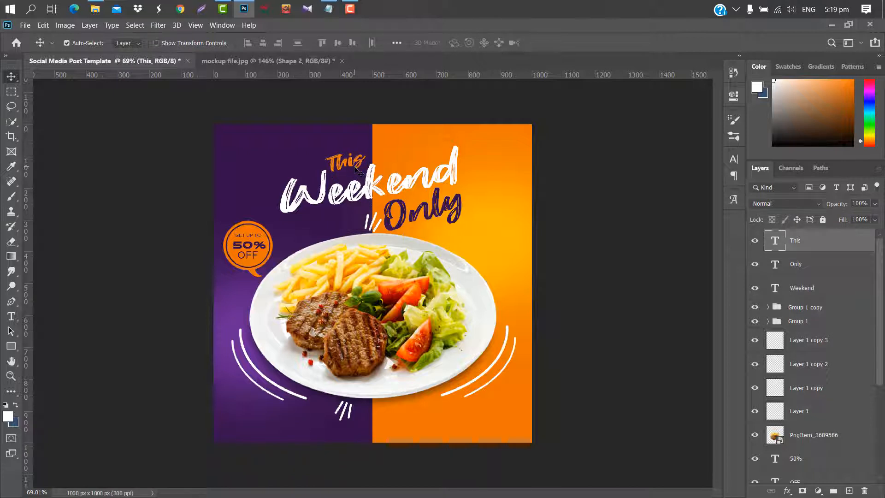
{"action": "left_click", "coordinate": [321, 196]}
{"action": "key", "text": "ctrl+t"}
{"action": "left_click_drag", "start_coordinate": [269, 196], "coordinate": [256, 196]}
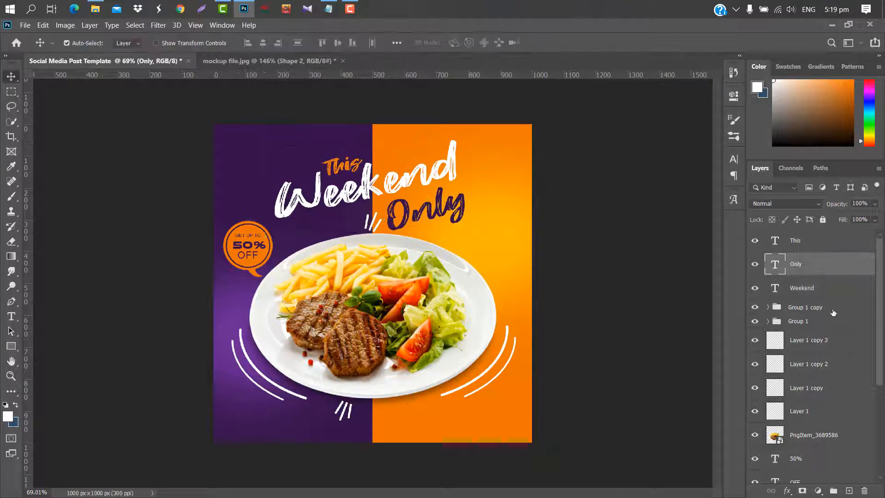
Rotate the short accent lines below the plate to about -55° and move them onto the orange half.
{"action": "left_click", "coordinate": [834, 309]}
{"action": "key", "text": "ctrl+t"}
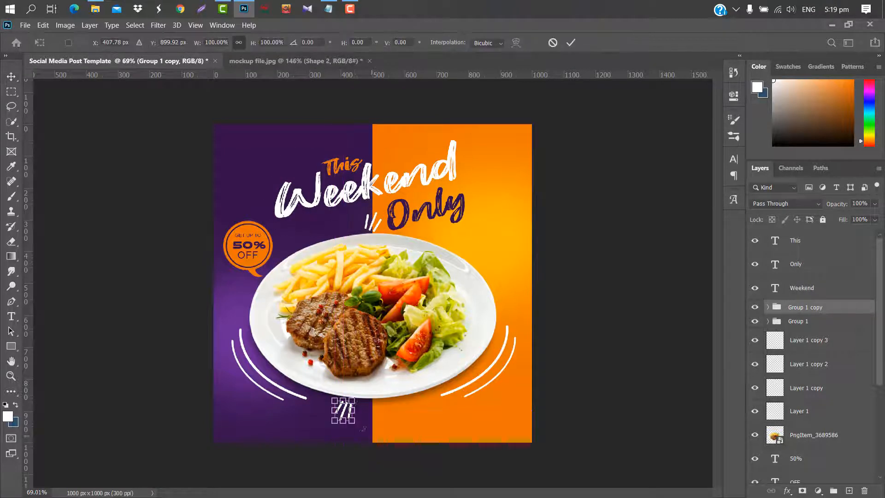
{"action": "left_click_drag", "start_coordinate": [364, 393], "coordinate": [422, 408]}
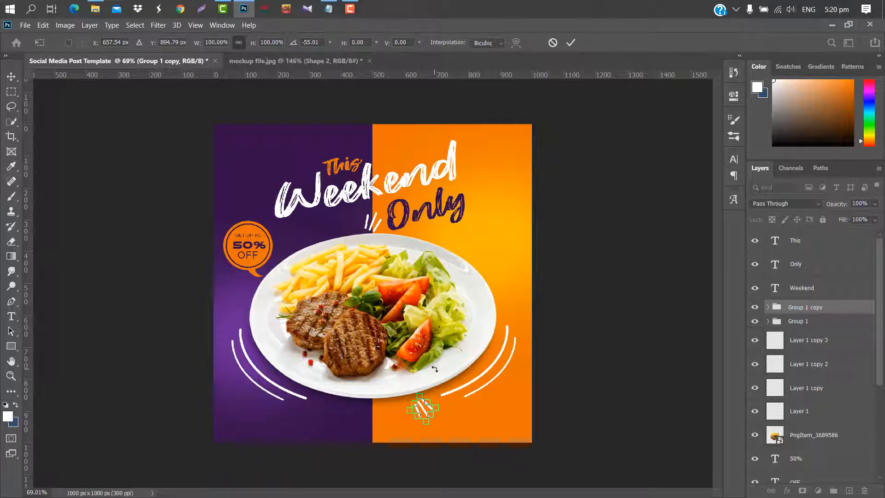
{"action": "left_click", "coordinate": [571, 43]}
Rotate the short accent lines above the plate to about -58° and move them to the plate's upper-left edge.
{"action": "left_click", "coordinate": [814, 322]}
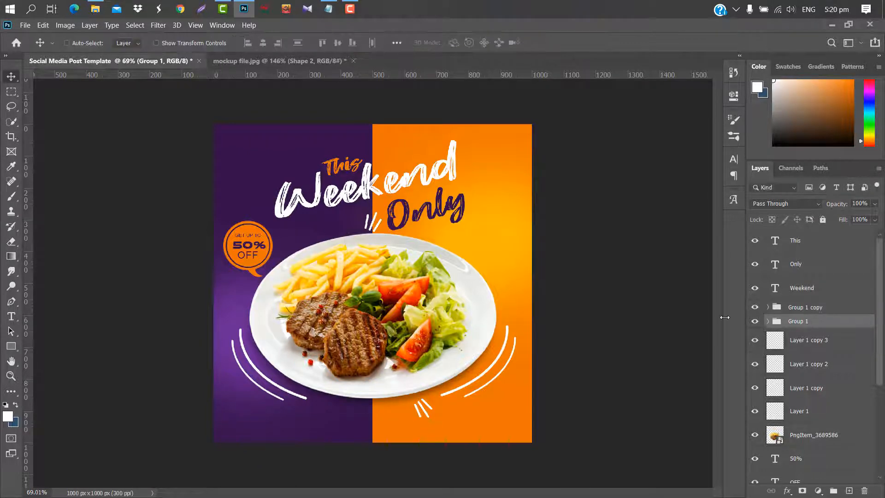
{"action": "key", "text": "ctrl+t"}
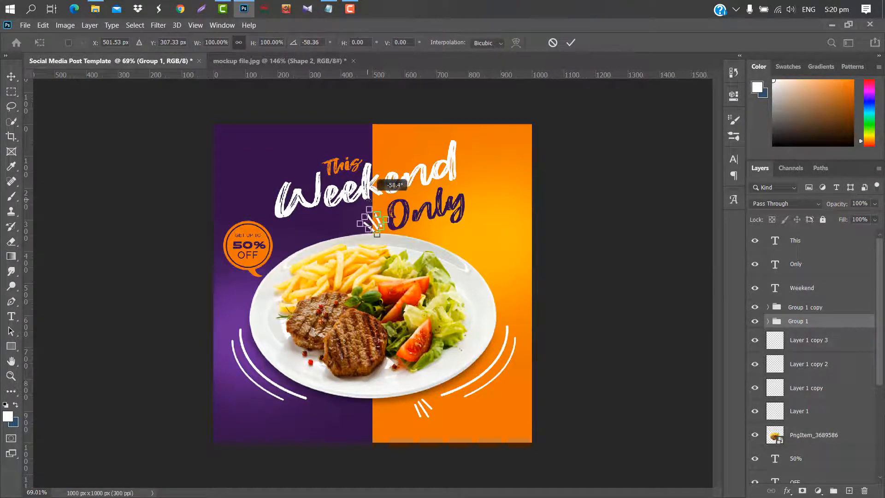
{"action": "left_click_drag", "start_coordinate": [376, 226], "coordinate": [314, 232]}
{"action": "left_click", "coordinate": [570, 43]}
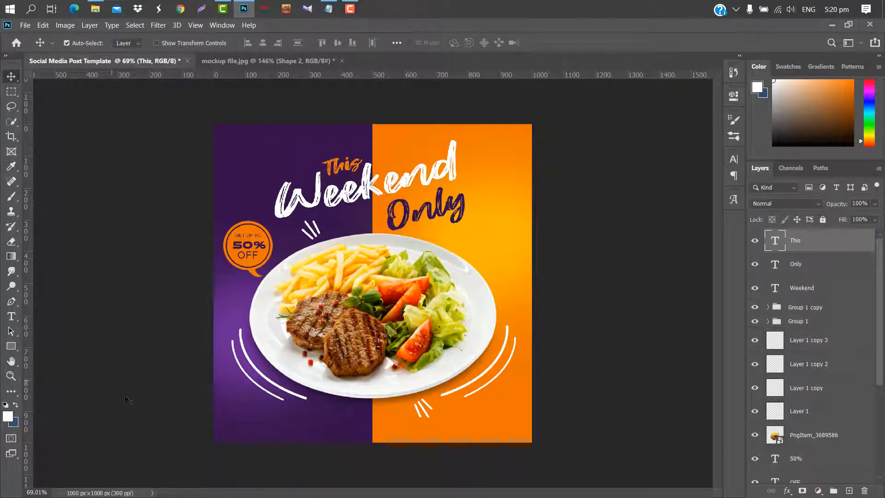
Draw a 194 × 47 px rectangle with fully rounded ends in the design's lower-left corner and fill it with orange.
{"action": "left_click", "coordinate": [11, 346]}
{"action": "left_click_drag", "start_coordinate": [228, 418], "coordinate": [290, 433]}
{"action": "left_click_drag", "start_coordinate": [568, 210], "coordinate": [659, 209]}
{"action": "left_click", "coordinate": [570, 164]}
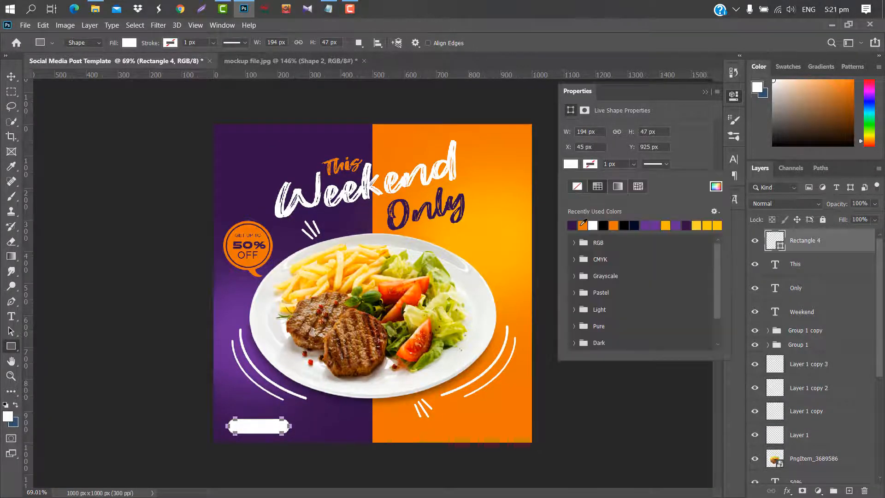
{"action": "left_click", "coordinate": [582, 225]}
{"action": "left_click", "coordinate": [705, 92]}
{"action": "left_click", "coordinate": [704, 91]}
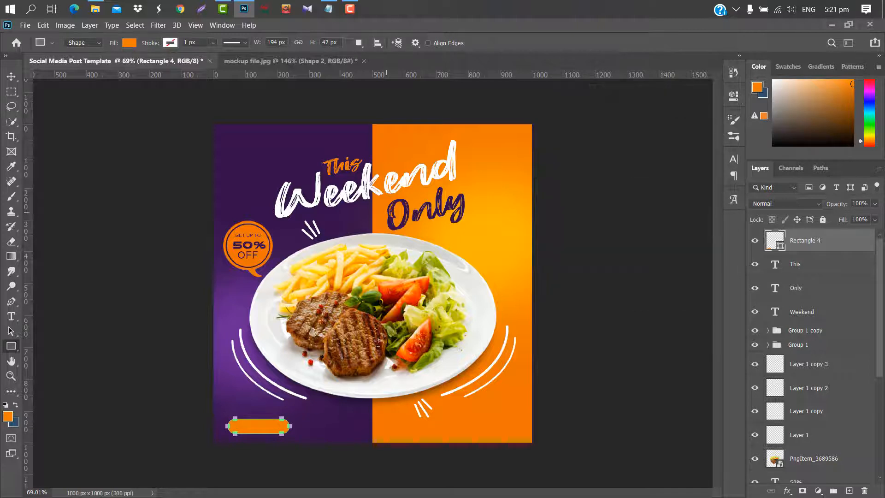
{"action": "left_click", "coordinate": [11, 77]}
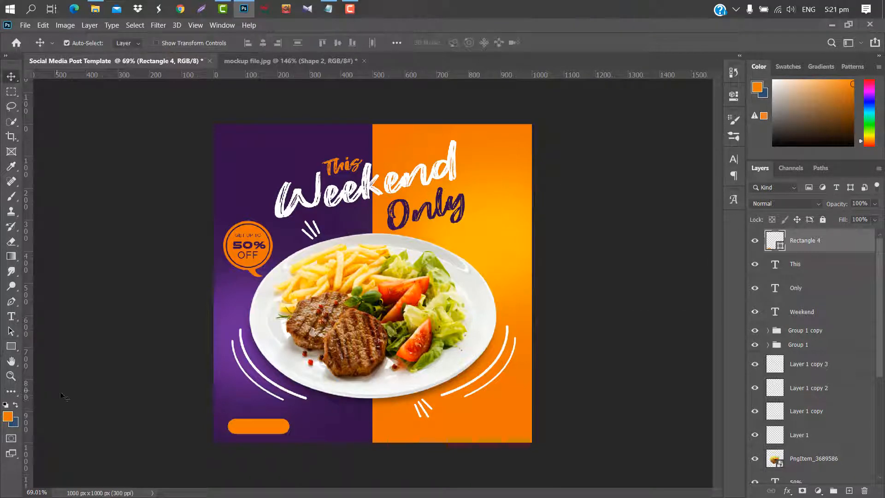
Add the text "SHOP NOW" below the plate in Arial, coloured with the dark purple sampled from the background.
{"action": "left_click", "coordinate": [11, 316]}
{"action": "left_click", "coordinate": [325, 418]}
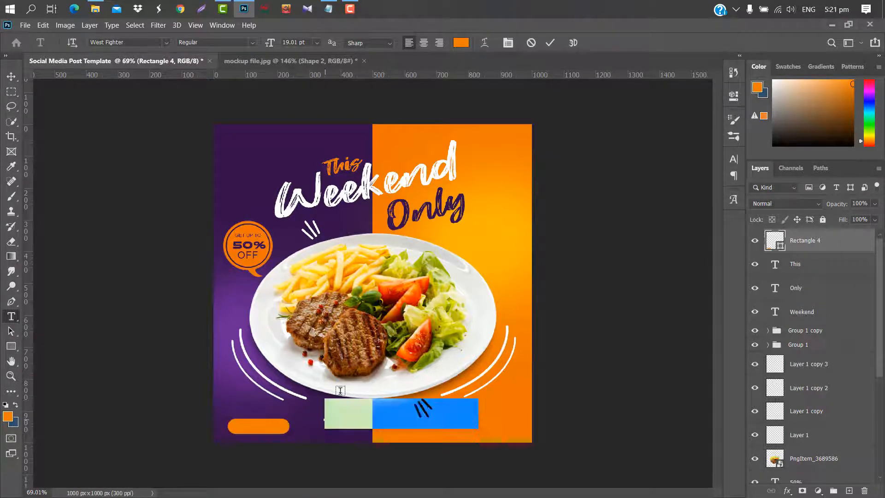
{"action": "type", "text": "SHOP NOW"}
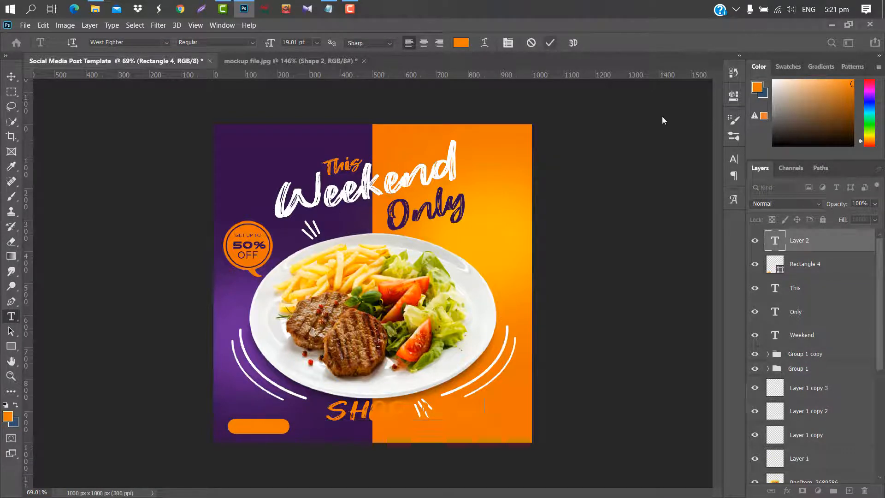
{"action": "left_click", "coordinate": [733, 159]}
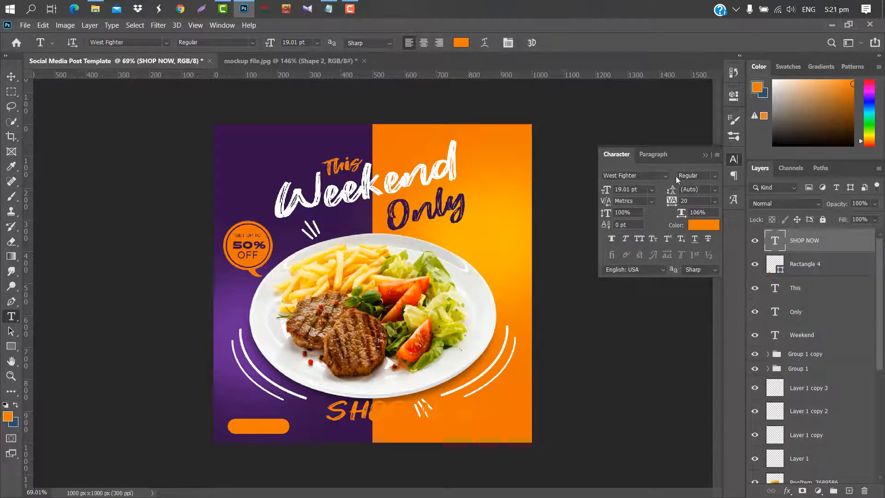
{"action": "left_click", "coordinate": [665, 175]}
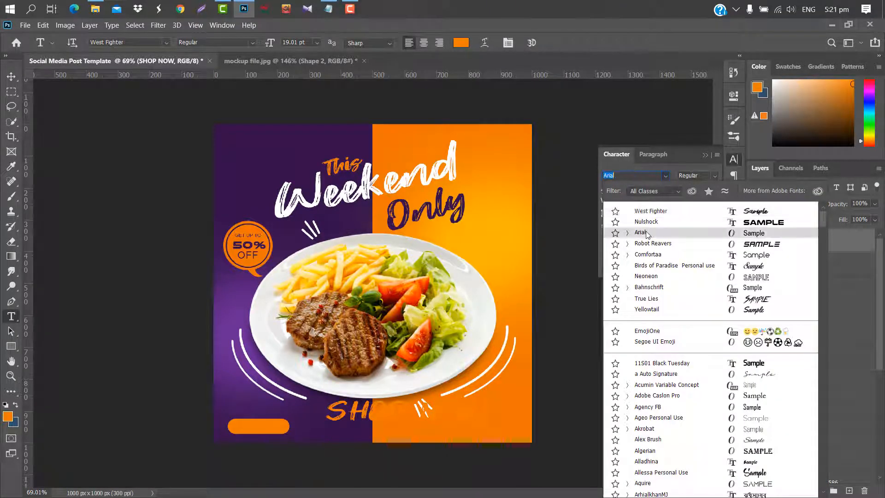
{"action": "left_click", "coordinate": [645, 232]}
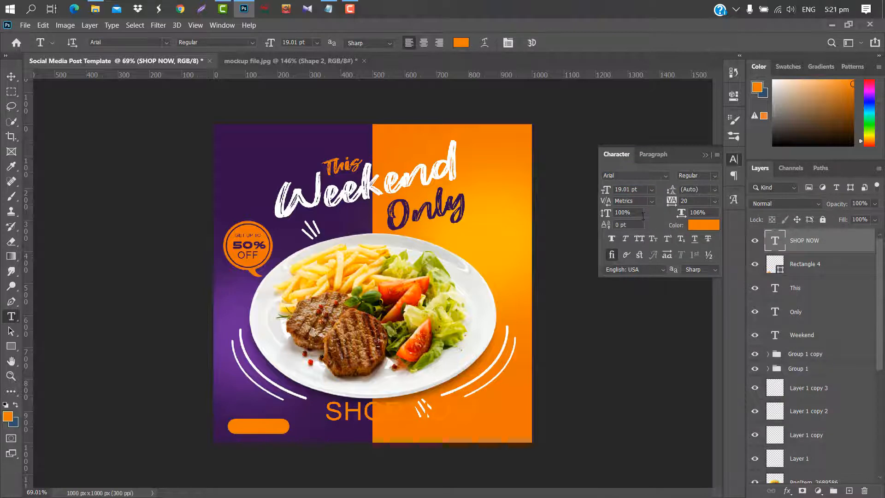
{"action": "left_click", "coordinate": [705, 226]}
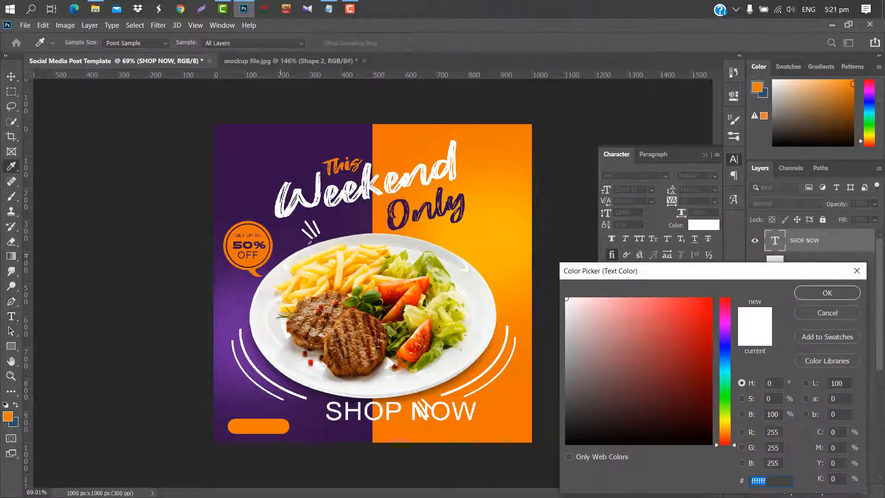
{"action": "left_click", "coordinate": [298, 235]}
{"action": "left_click", "coordinate": [827, 292]}
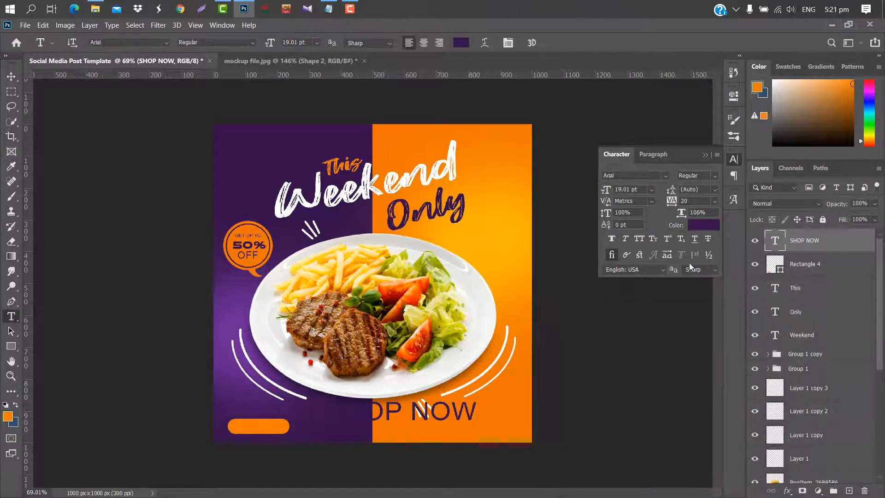
Shrink "SHOP NOW" to about 6 pt, centre it inside the orange rounded button and make it bold.
{"action": "key", "text": "ctrl+t"}
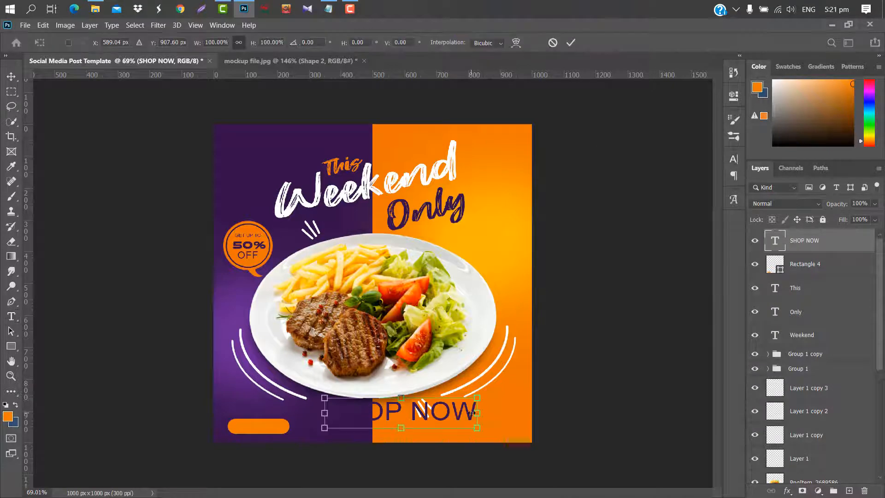
{"action": "left_click_drag", "start_coordinate": [471, 413], "coordinate": [275, 428]}
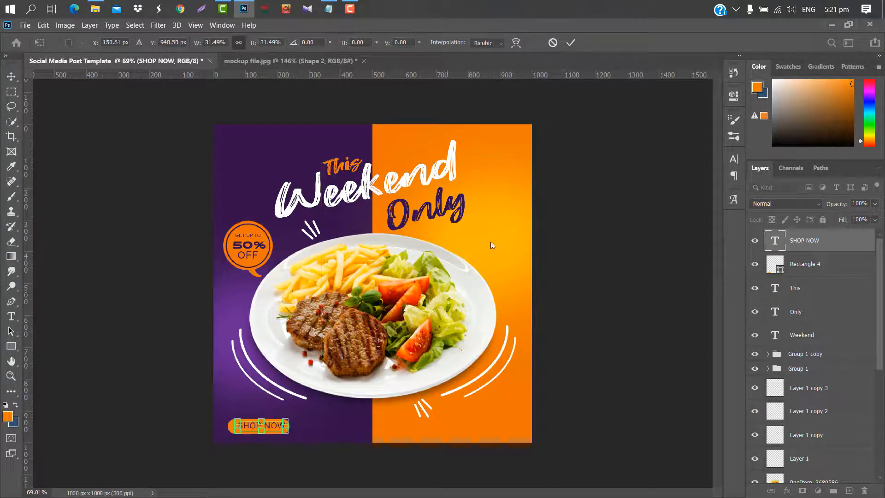
{"action": "left_click", "coordinate": [569, 43]}
{"action": "left_click", "coordinate": [734, 159]}
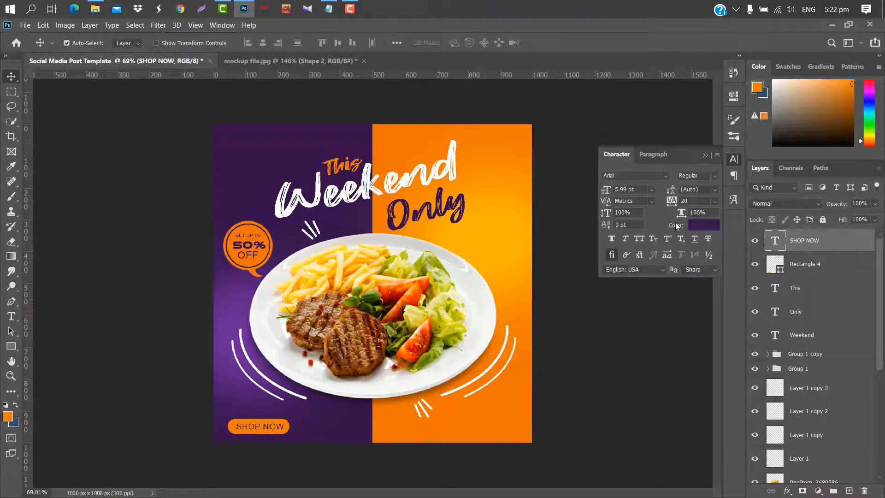
{"action": "left_click", "coordinate": [704, 155]}
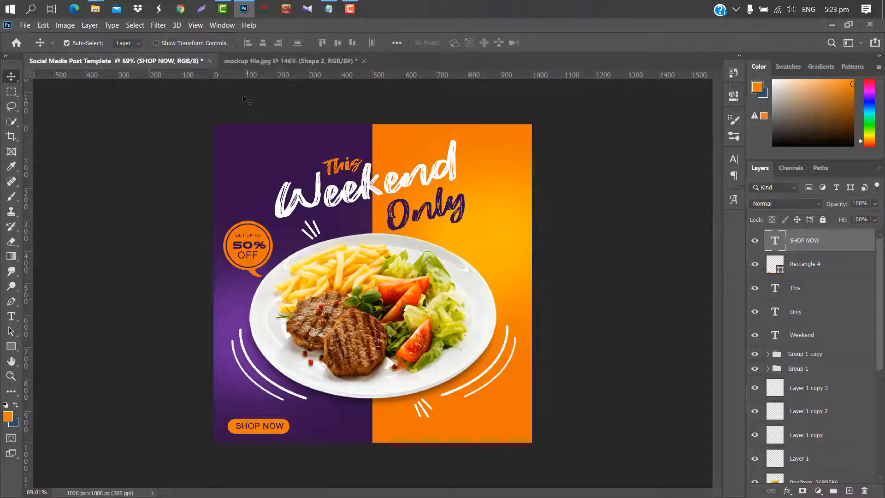
Place the iconfinder_phone_326545 icon from the Icon folder, shrink it to about 1.5% and position it beside the SHOP NOW button.
{"action": "mouse_move", "coordinate": [95, 8]}
{"action": "left_click", "coordinate": [189, 58]}
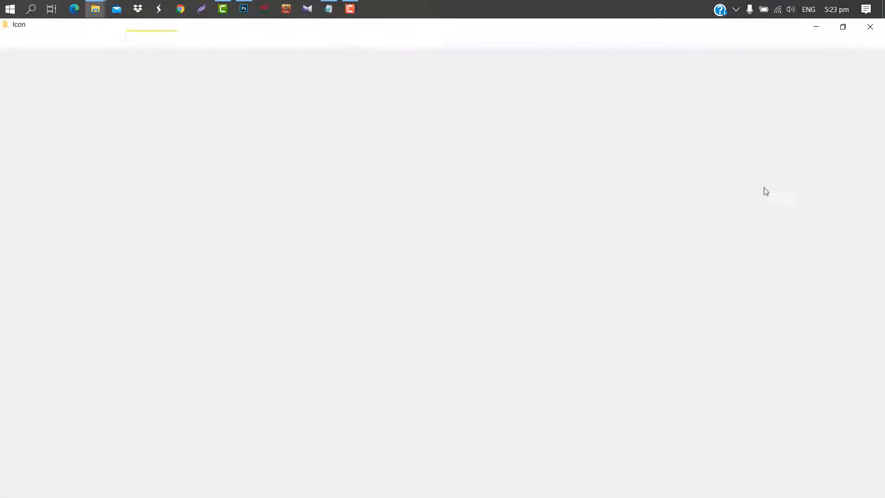
{"action": "left_click_drag", "start_coordinate": [853, 174], "coordinate": [321, 412]}
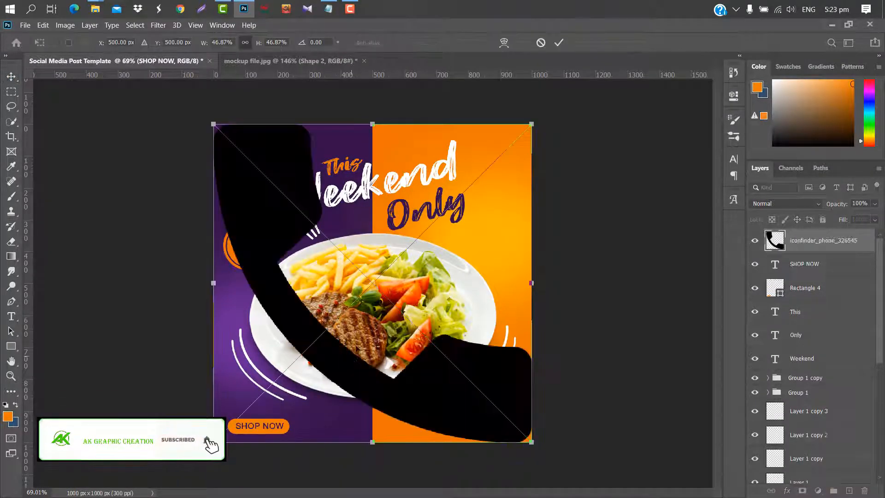
{"action": "left_click_drag", "start_coordinate": [531, 124], "coordinate": [318, 425]}
{"action": "scroll", "coordinate": [318, 424], "scroll_direction": "up", "scroll_amount": 3}
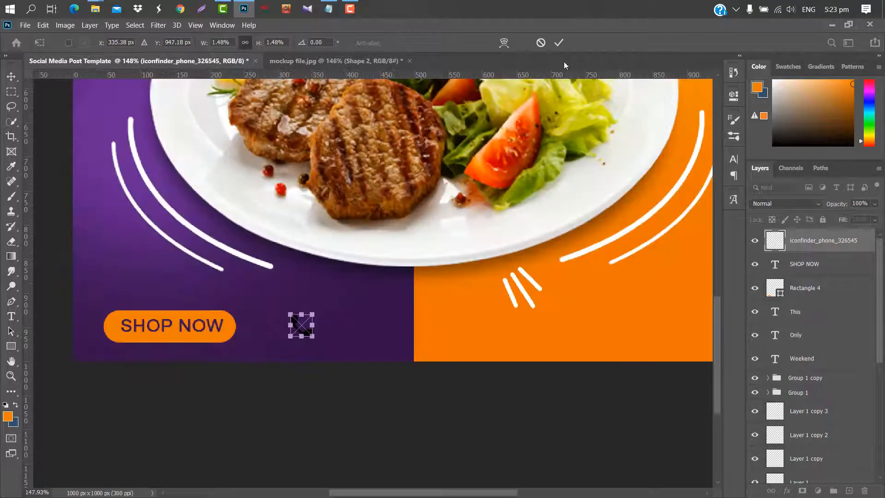
{"action": "key", "text": "Return"}
Add a placeholder phone number as a text line beside the phone icon.
{"action": "left_click", "coordinate": [11, 316]}
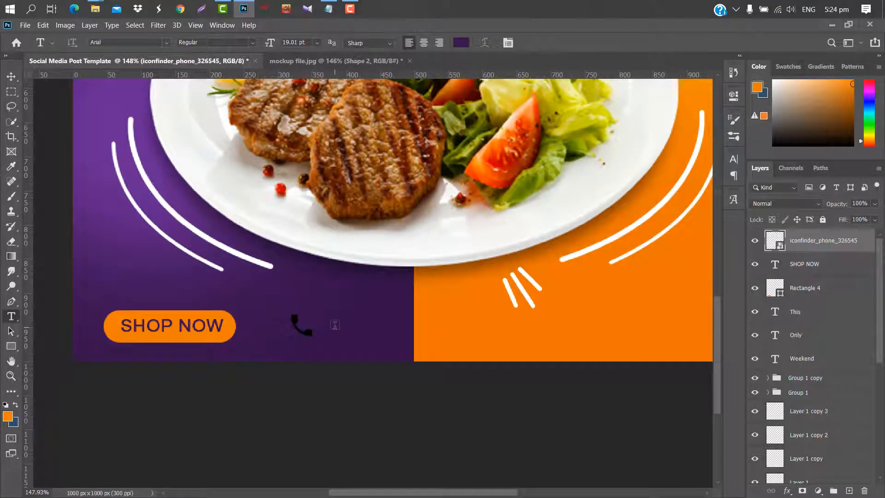
{"action": "left_click", "coordinate": [335, 315]}
{"action": "key", "text": "BackSpace"}
{"action": "type", "text": "+000"}
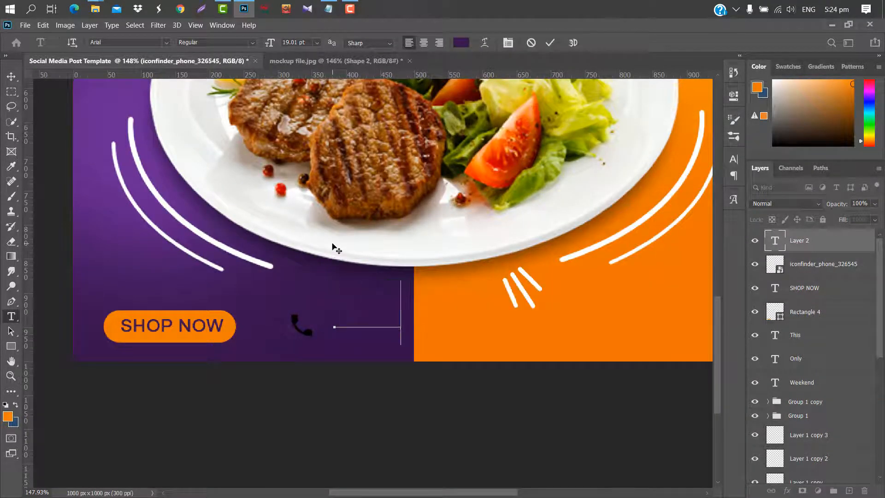
{"action": "type", "text": " 12345 67"}
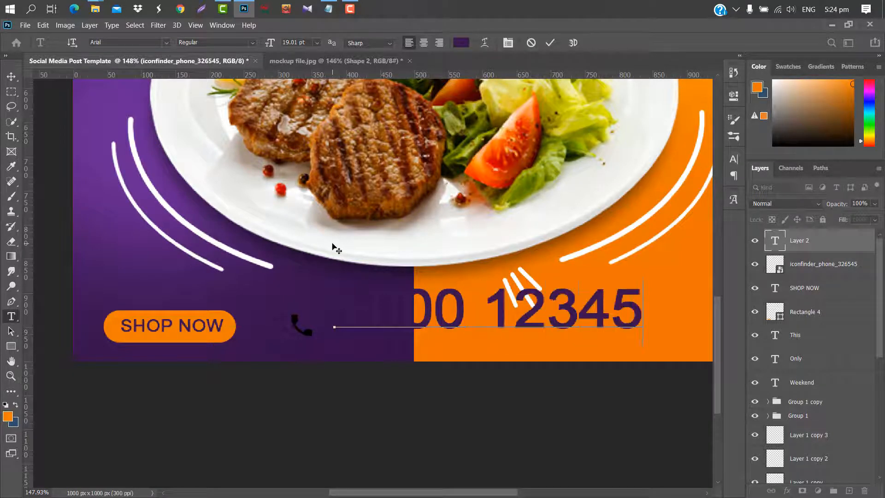
{"action": "left_click", "coordinate": [550, 43]}
Change the phone number text colour to white (ffffff).
{"action": "left_click", "coordinate": [734, 159]}
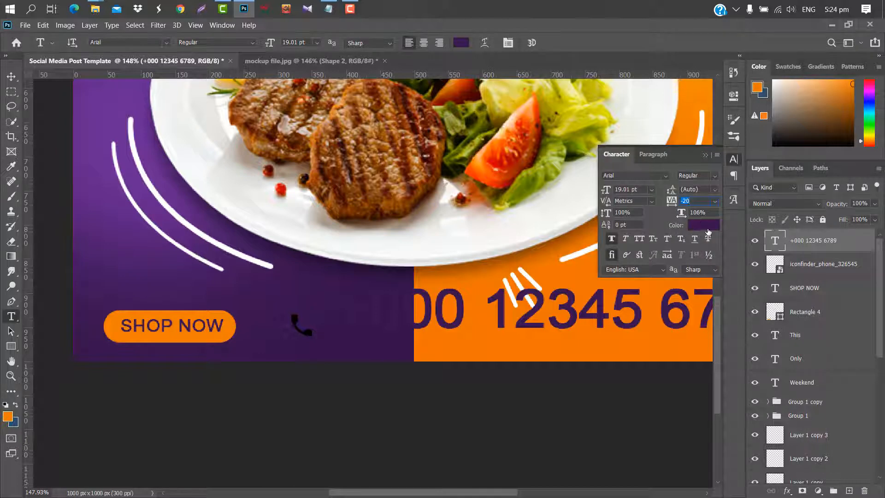
{"action": "left_click", "coordinate": [703, 225]}
{"action": "type", "text": "ffffff"}
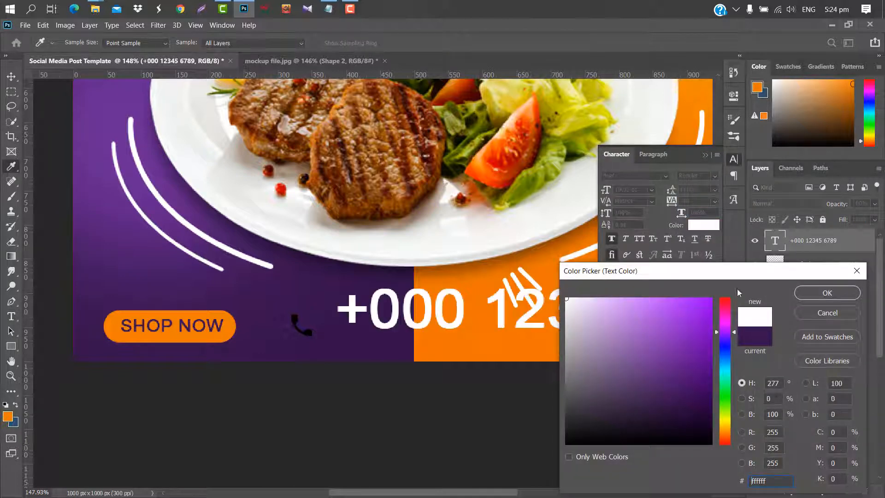
{"action": "left_click", "coordinate": [825, 292]}
{"action": "left_click", "coordinate": [705, 155]}
Scale the phone number to about 35.6%, align it with the SHOP NOW button and move the phone icon close to it.
{"action": "key", "text": "ctrl+t"}
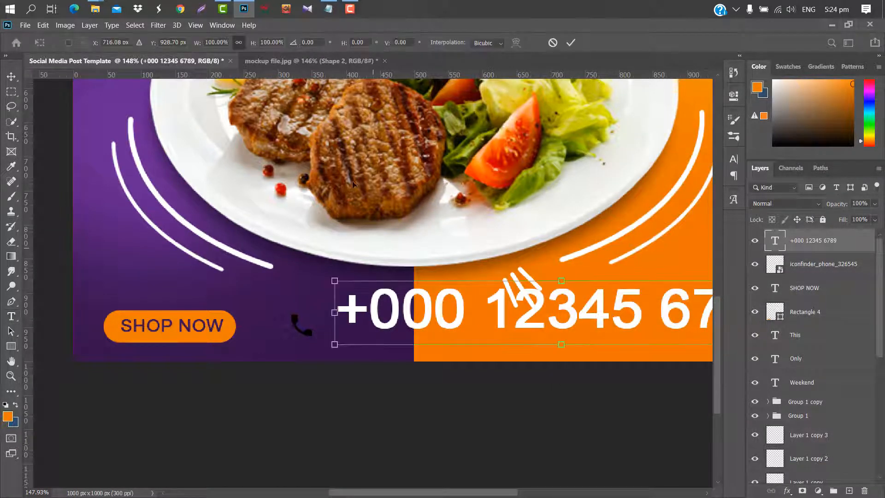
{"action": "left_click_drag", "start_coordinate": [335, 312], "coordinate": [363, 328]}
{"action": "left_click_drag", "start_coordinate": [521, 328], "coordinate": [494, 328]}
{"action": "left_click_drag", "start_coordinate": [466, 330], "coordinate": [462, 328]}
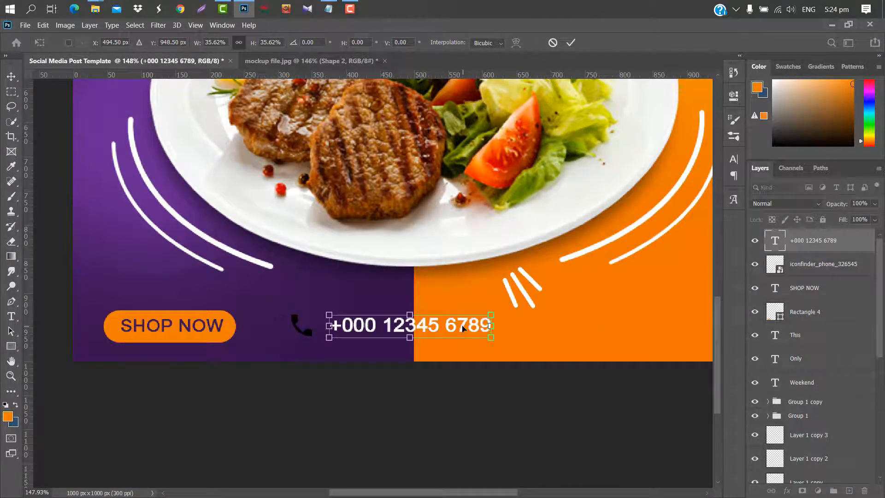
{"action": "left_click", "coordinate": [570, 44]}
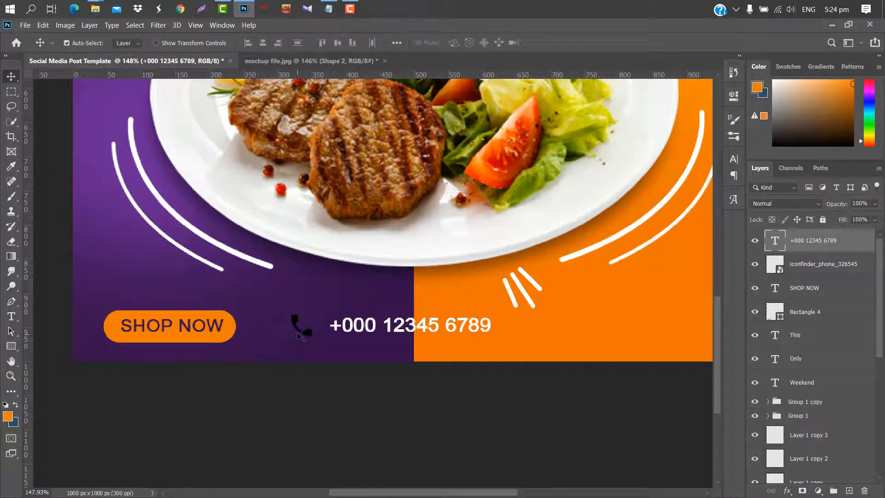
{"action": "left_click_drag", "start_coordinate": [302, 333], "coordinate": [315, 331]}
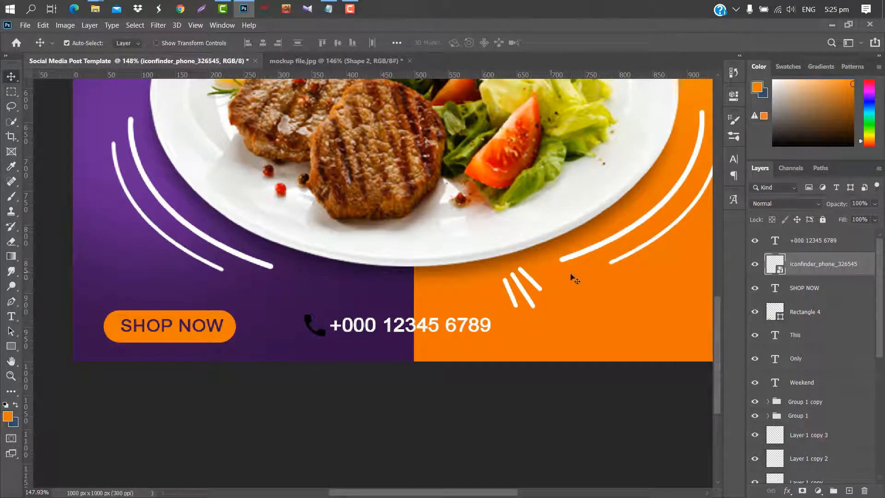
Apply a white (ffffff) Color Overlay to the phone icon layer.
{"action": "double_click", "coordinate": [872, 265]}
{"action": "left_click", "coordinate": [464, 186]}
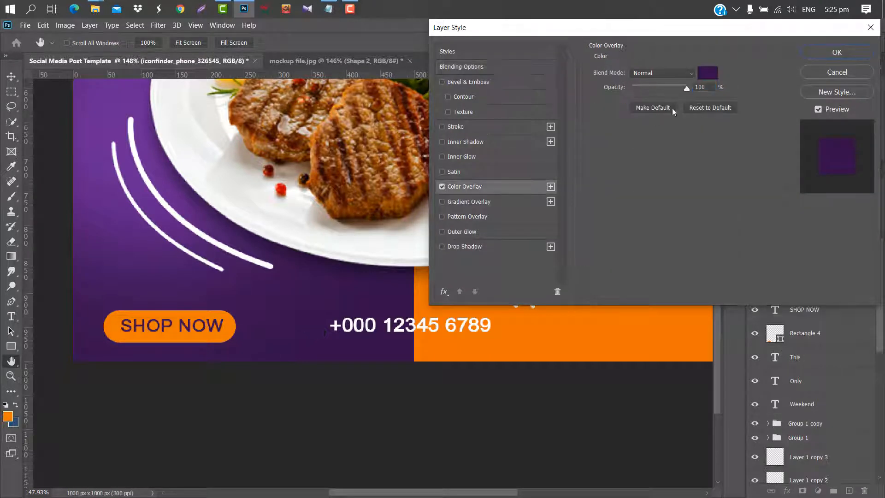
{"action": "left_click", "coordinate": [707, 73]}
{"action": "type", "text": "ffffff"}
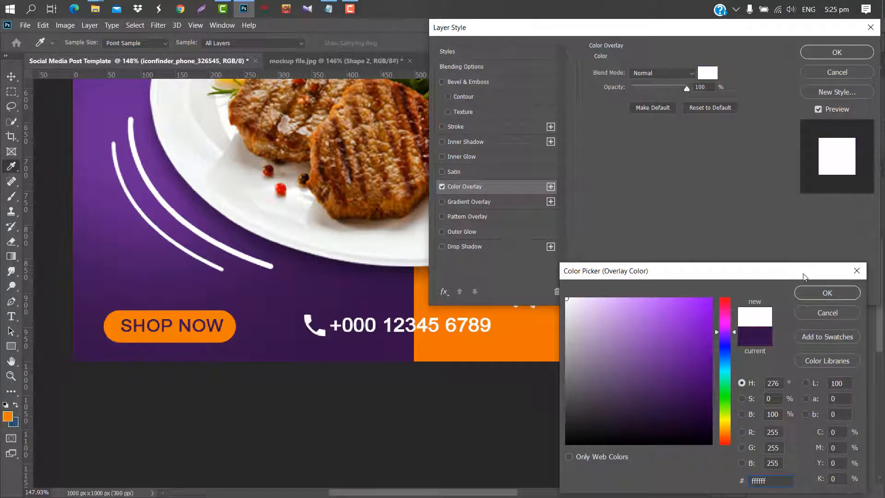
{"action": "left_click", "coordinate": [822, 294]}
{"action": "left_click", "coordinate": [824, 54]}
{"action": "key", "text": "ctrl+0"}
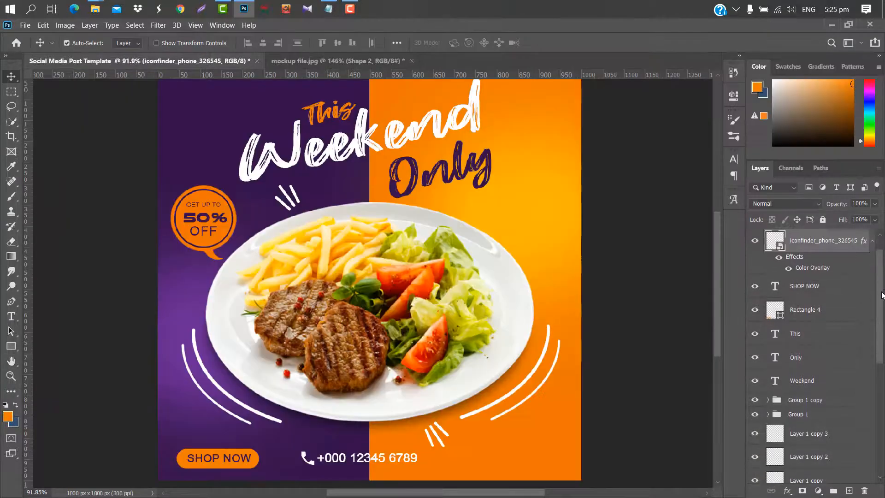
Place the blue globe-and-magnifier icon from the Icon folder, shrinking it to roughly the phone icon's size just after the phone number.
{"action": "mouse_move", "coordinate": [95, 8]}
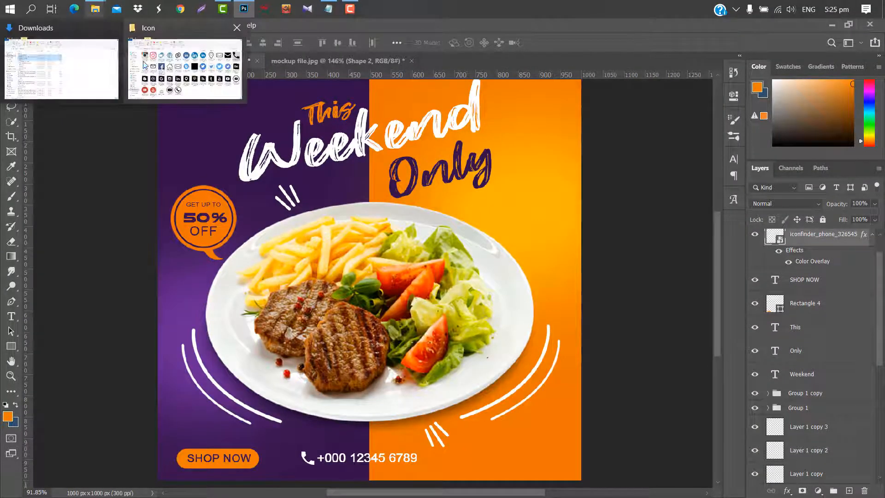
{"action": "left_click", "coordinate": [154, 69]}
{"action": "left_click", "coordinate": [318, 143]}
{"action": "left_click_drag", "start_coordinate": [256, 52], "coordinate": [444, 456]}
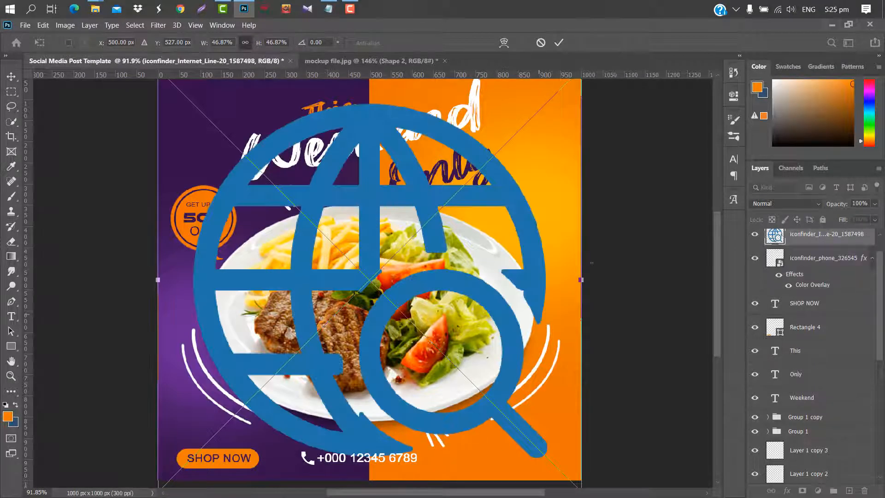
{"action": "left_click_drag", "start_coordinate": [581, 279], "coordinate": [440, 470]}
{"action": "left_click_drag", "start_coordinate": [372, 393], "coordinate": [393, 324]}
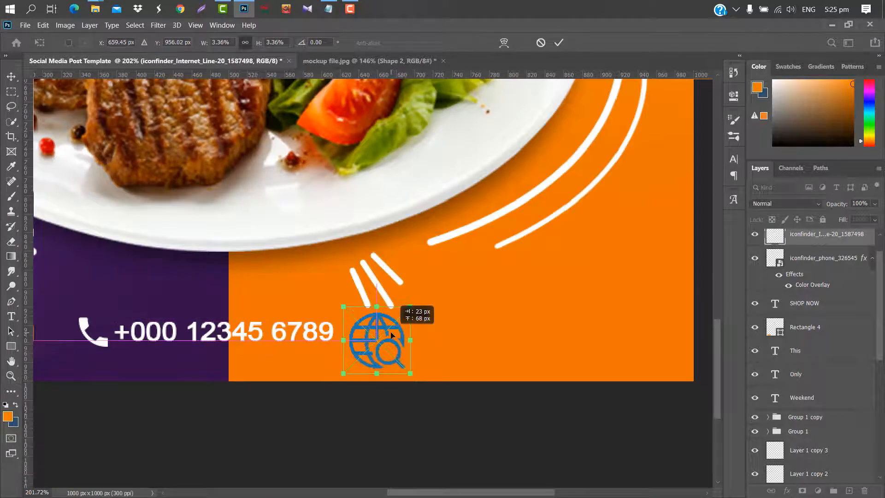
{"action": "left_click_drag", "start_coordinate": [373, 294], "coordinate": [376, 308]}
{"action": "left_click", "coordinate": [559, 43]}
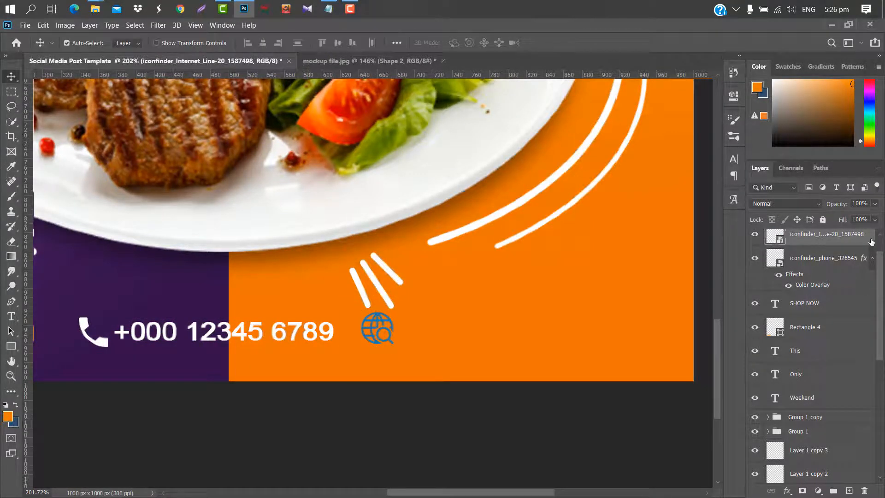
Apply a white Color Overlay to the globe icon layer.
{"action": "double_click", "coordinate": [870, 242]}
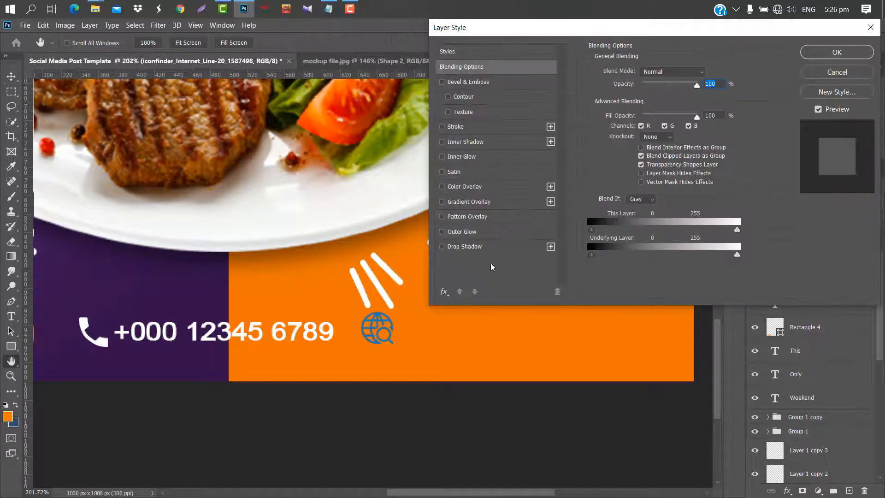
{"action": "left_click", "coordinate": [502, 187]}
{"action": "left_click", "coordinate": [836, 52]}
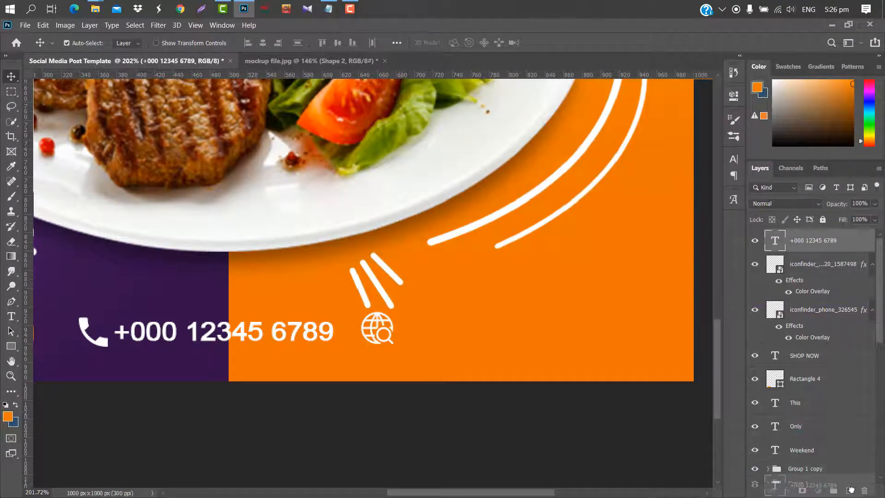
Duplicate the phone number text layer and move the copy beside the globe icon.
{"action": "key", "text": "ctrl+j"}
{"action": "key", "text": "ctrl+t"}
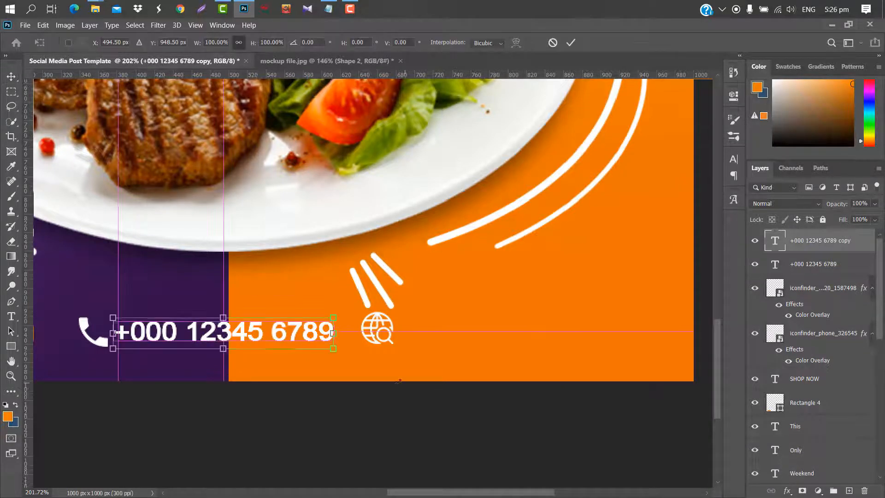
{"action": "left_click_drag", "start_coordinate": [282, 329], "coordinate": [584, 329]}
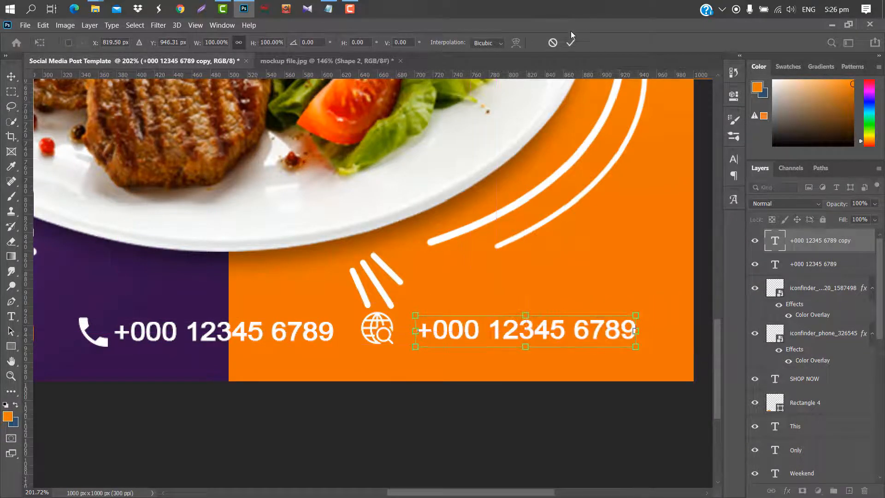
{"action": "left_click", "coordinate": [570, 42]}
{"action": "double_click", "coordinate": [770, 248]}
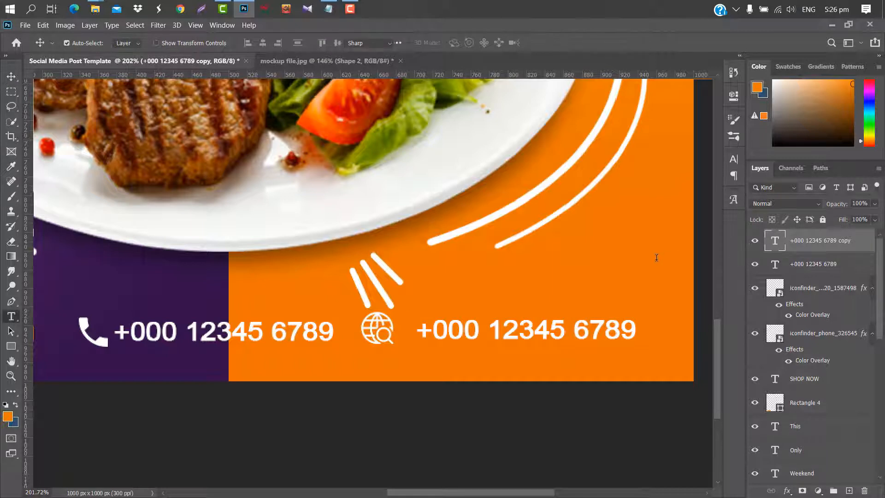
{"action": "type", "text": "www."}
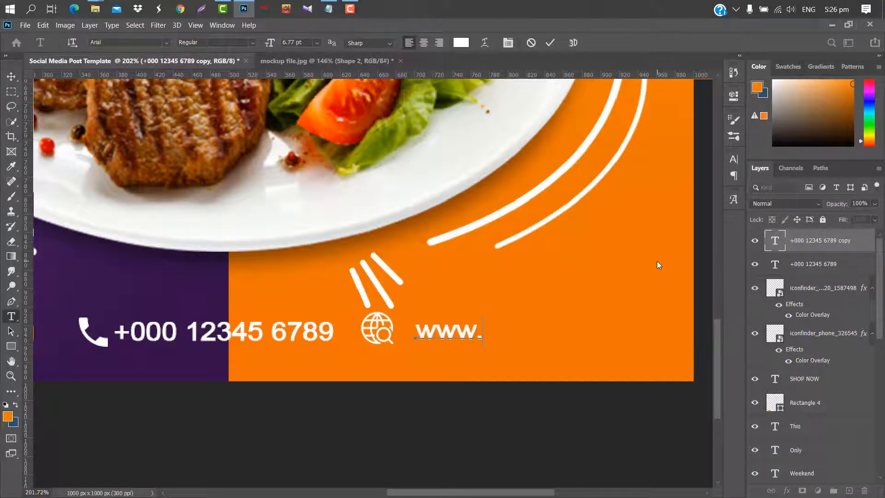
{"action": "type", "text": "website"}
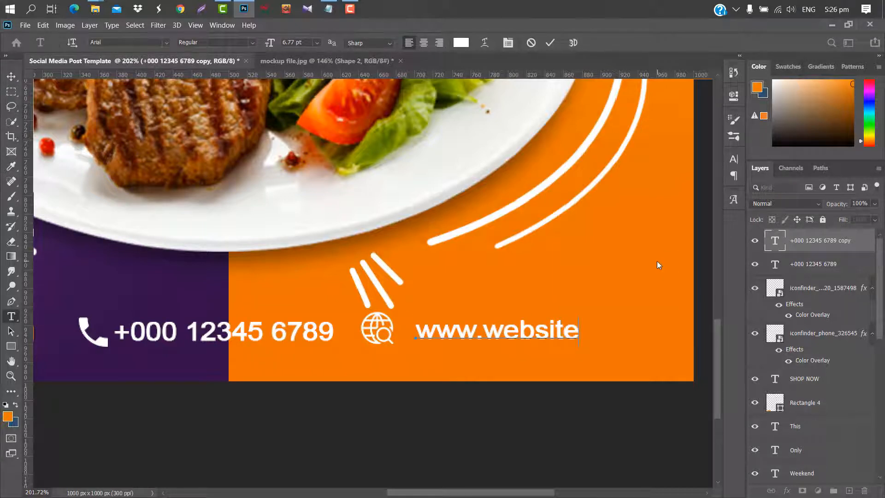
{"action": "type", "text": ".com"}
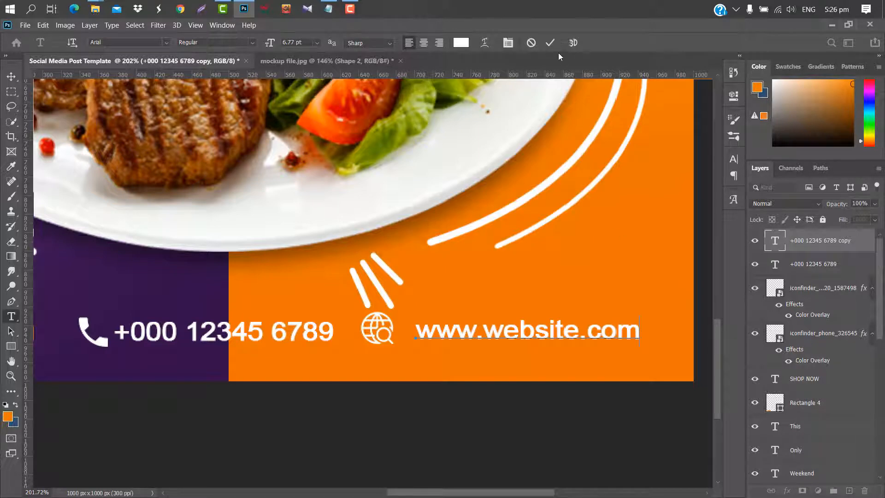
{"action": "left_click", "coordinate": [550, 43]}
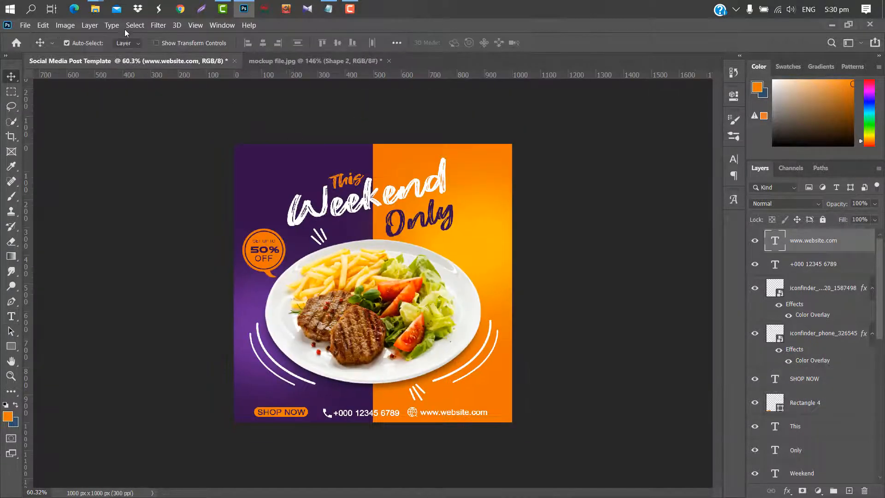
Place the My Chanel Logo 03 White image from the my chanel logo 03 folder, scaled to about 25% over the middle of the design.
{"action": "mouse_move", "coordinate": [95, 9]}
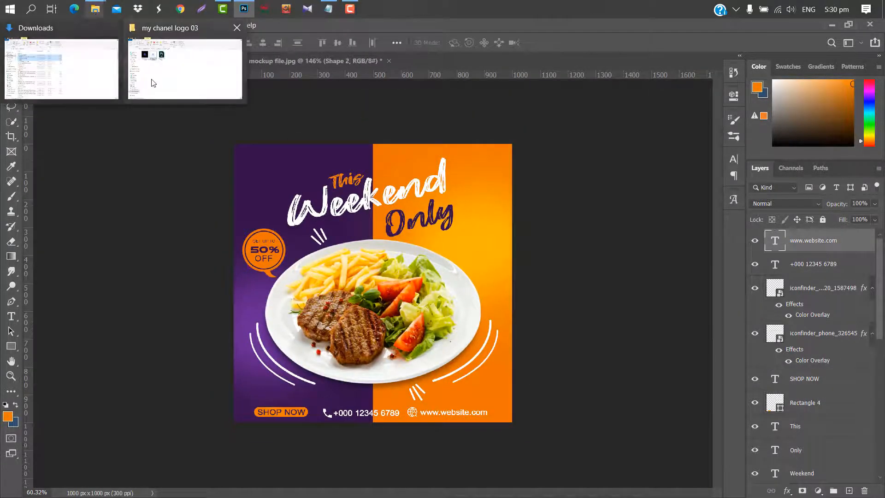
{"action": "left_click", "coordinate": [152, 83]}
{"action": "left_click_drag", "start_coordinate": [235, 17], "coordinate": [292, 150]}
{"action": "left_click_drag", "start_coordinate": [511, 143], "coordinate": [422, 179]}
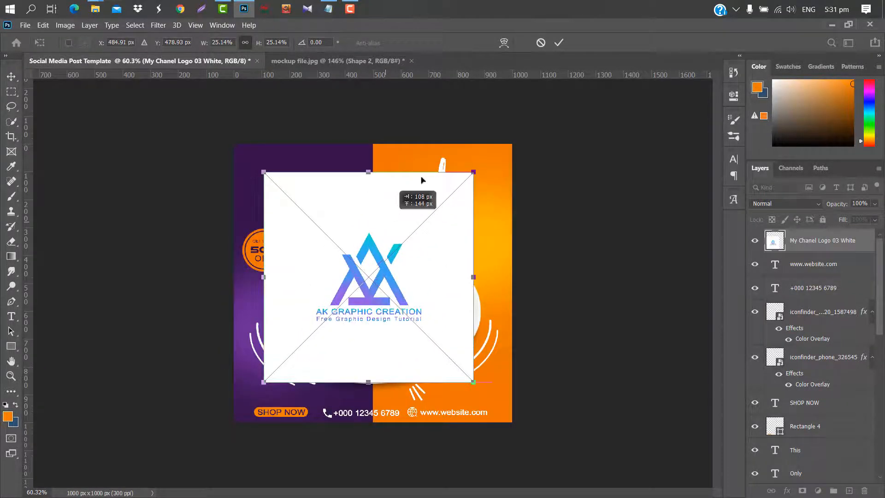
{"action": "left_click", "coordinate": [558, 43]}
Rasterize the logo layer and erase its white background using the Background Eraser with a 1200 px brush and 50% tolerance.
{"action": "right_click", "coordinate": [864, 239]}
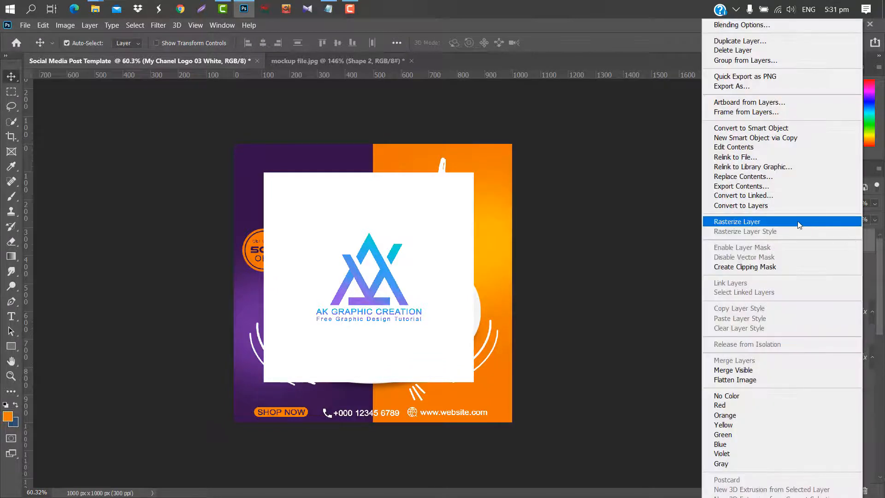
{"action": "left_click", "coordinate": [797, 224]}
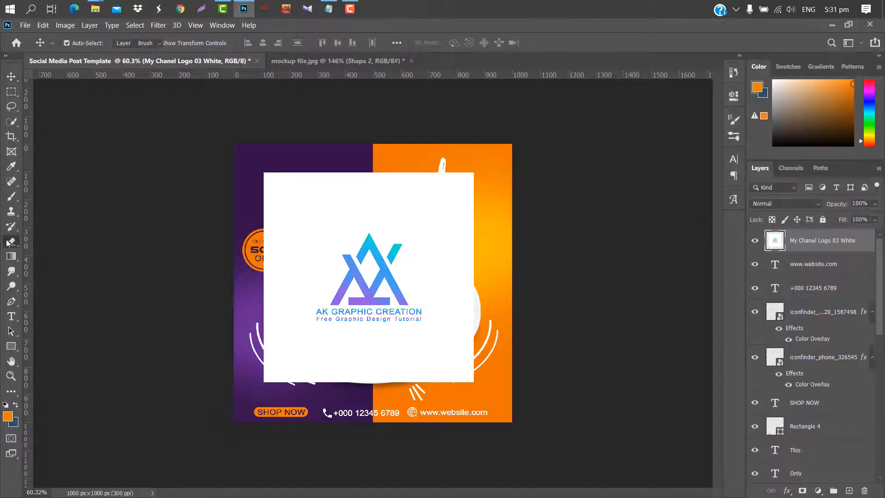
{"action": "right_click", "coordinate": [7, 243]}
{"action": "left_click", "coordinate": [42, 251]}
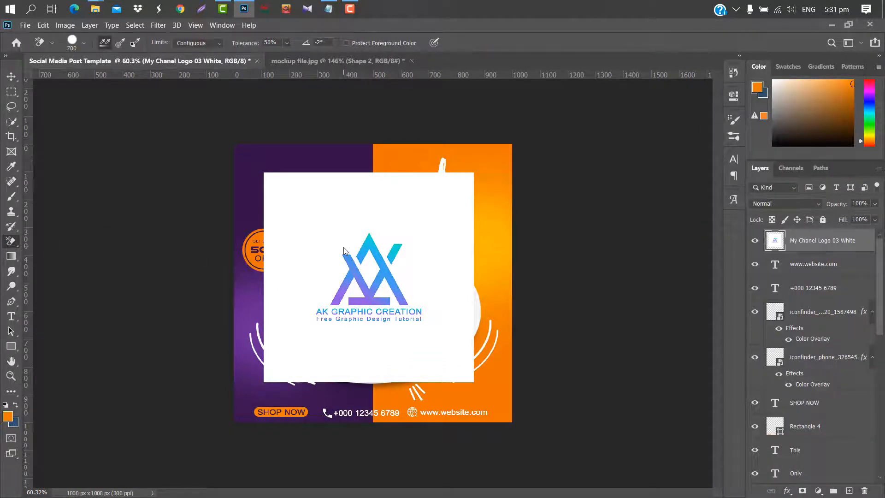
{"action": "key", "text": "bracketright"}
{"action": "key", "text": "bracketright"}
{"action": "key", "text": "bracketright"}
{"action": "key", "text": "bracketright"}
{"action": "key", "text": "bracketright"}
{"action": "left_click", "coordinate": [371, 276]}
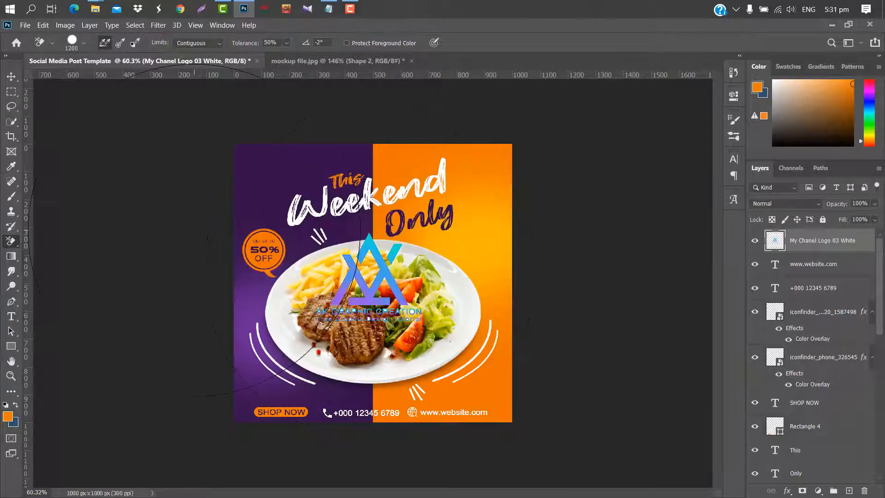
Erase the text lines beneath the logo symbol using the Eraser at 100% opacity with a 200 px brush.
{"action": "right_click", "coordinate": [11, 241]}
{"action": "left_click", "coordinate": [46, 241]}
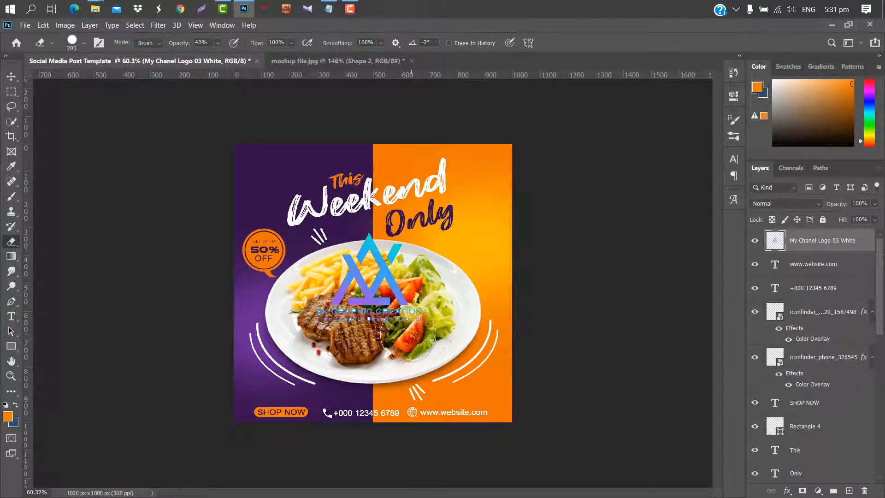
{"action": "key", "text": "0"}
{"action": "left_click_drag", "start_coordinate": [392, 338], "coordinate": [325, 333]}
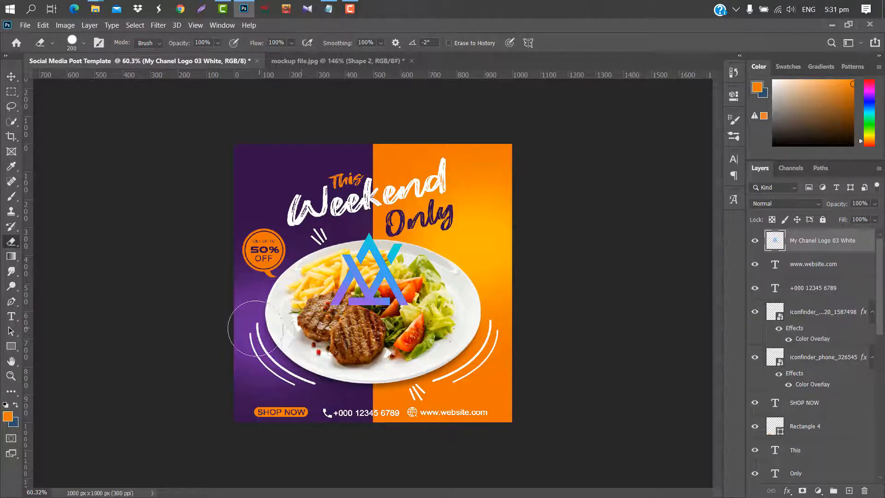
{"action": "left_click", "coordinate": [12, 77]}
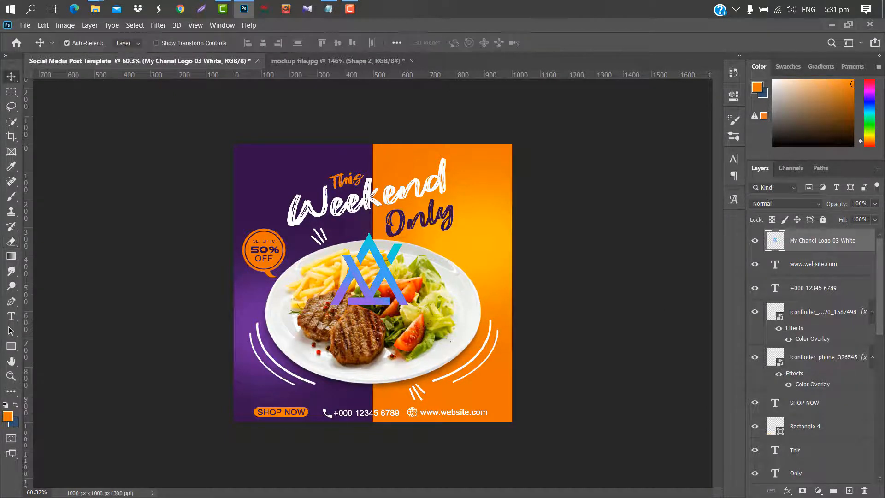
Apply a Color Overlay to the logo layer using an orange sampled from the design's orange background.
{"action": "double_click", "coordinate": [865, 245]}
{"action": "left_click", "coordinate": [512, 185]}
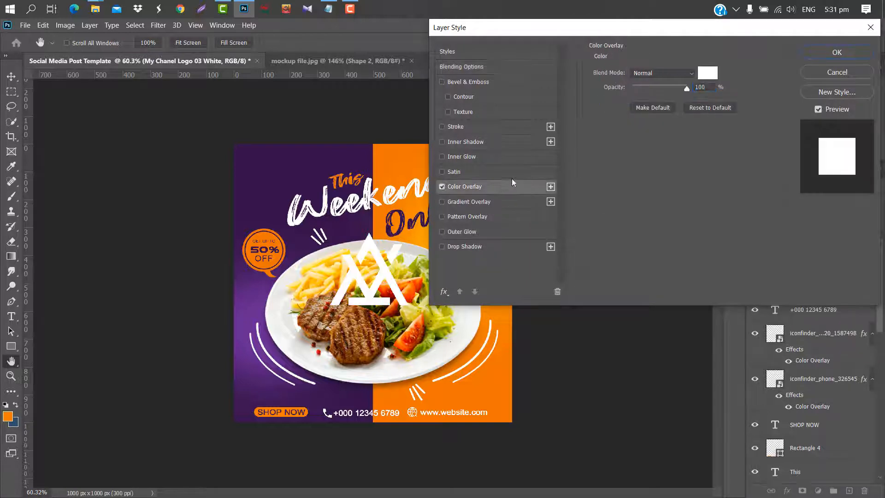
{"action": "left_click", "coordinate": [708, 73]}
{"action": "left_click", "coordinate": [414, 155]}
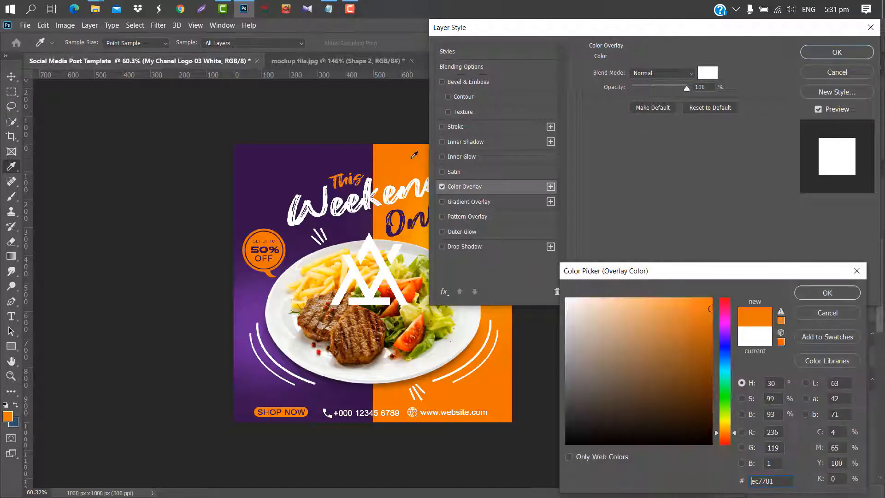
{"action": "left_click", "coordinate": [827, 292]}
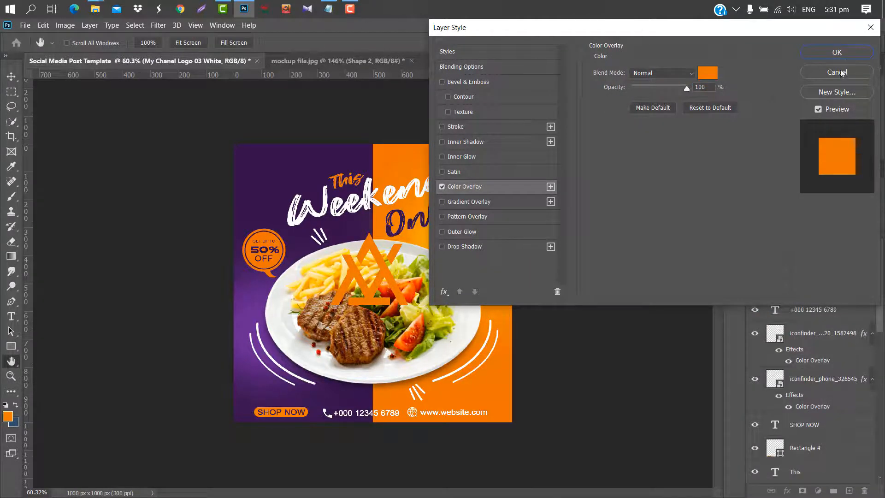
{"action": "left_click", "coordinate": [836, 52]}
Scale the logo to about 26% and place it in the purple half's upper-left corner, above the discount badge.
{"action": "key", "text": "ctrl+t"}
{"action": "left_click_drag", "start_coordinate": [408, 232], "coordinate": [266, 176]}
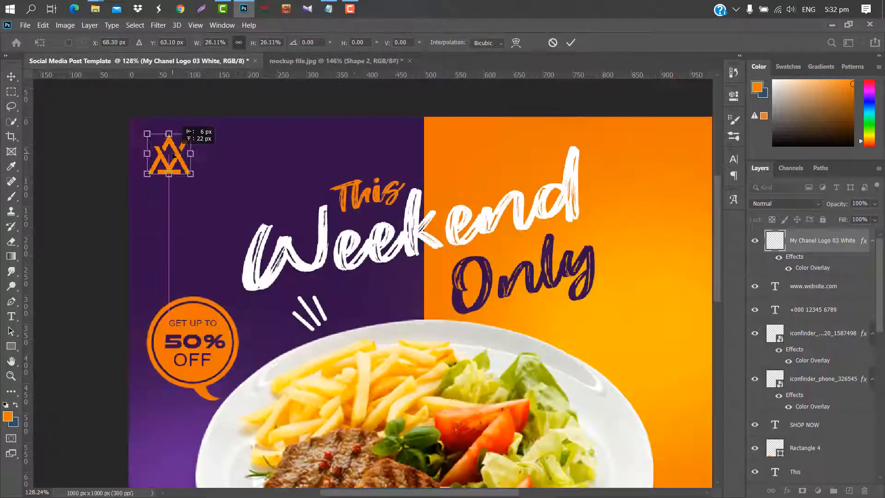
{"action": "left_click_drag", "start_coordinate": [177, 157], "coordinate": [171, 155]}
{"action": "key", "text": "Return"}
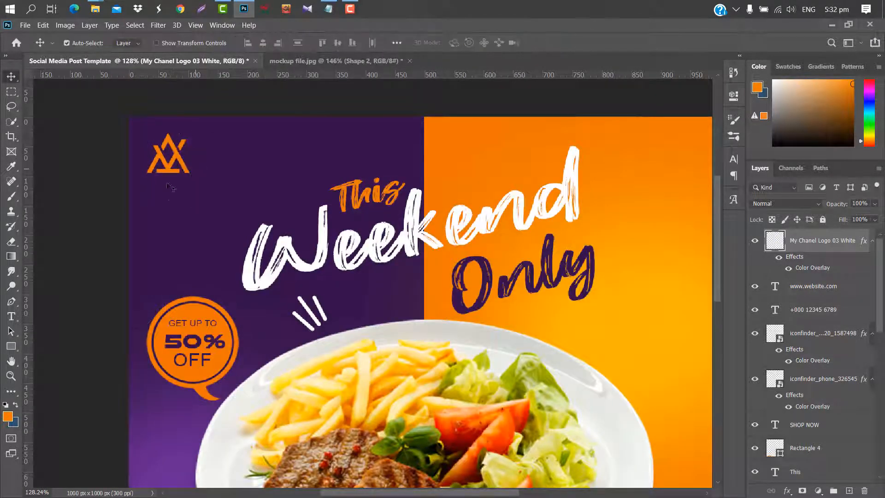
Add the white Arial text "GRAPHIC" to the right of the logo.
{"action": "left_click", "coordinate": [11, 316]}
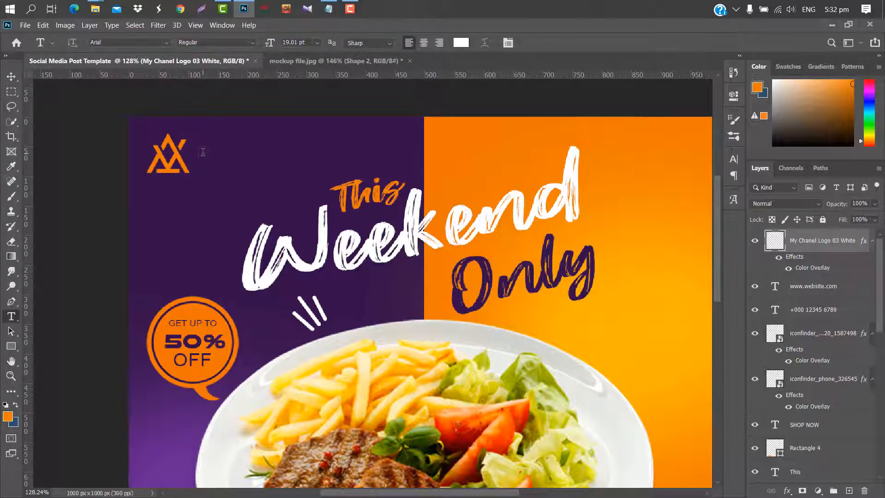
{"action": "left_click", "coordinate": [203, 152]}
{"action": "key", "text": "BackSpace"}
{"action": "type", "text": "GR"}
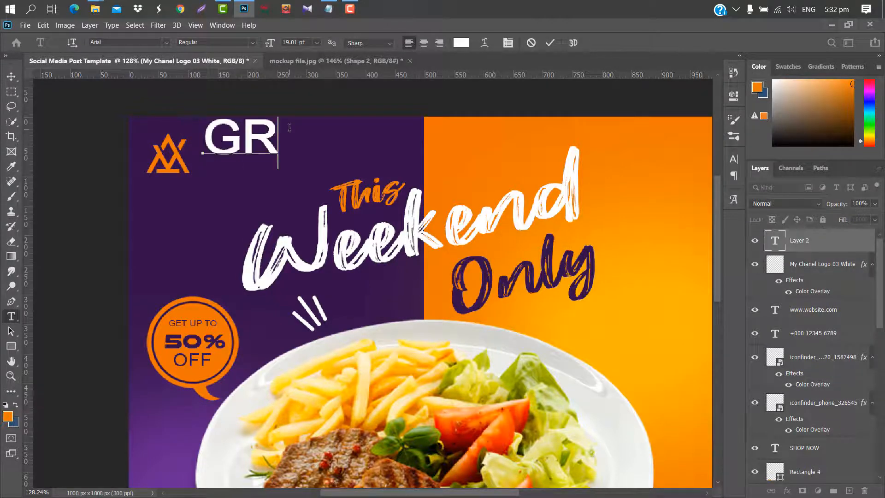
{"action": "type", "text": "APHIC"}
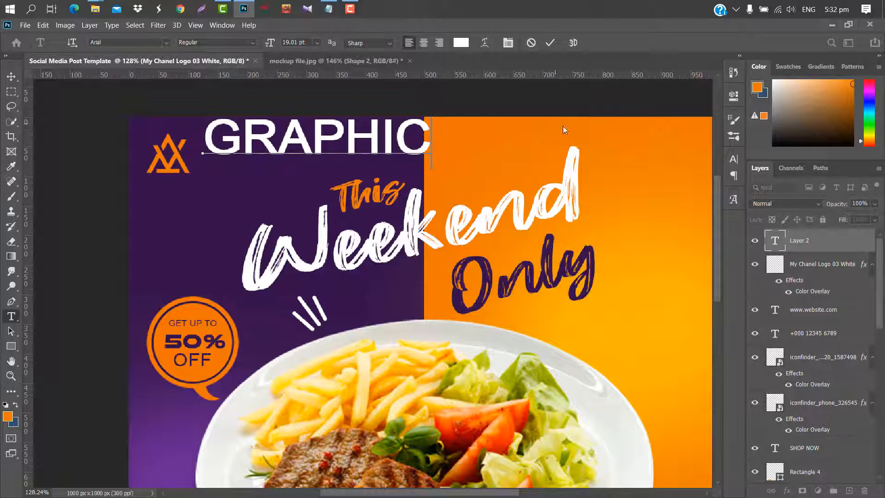
{"action": "left_click", "coordinate": [550, 43]}
Scale the "GRAPHIC" text down to about 5.43 pt and position it right beside the logo's upper half.
{"action": "key", "text": "ctrl+t"}
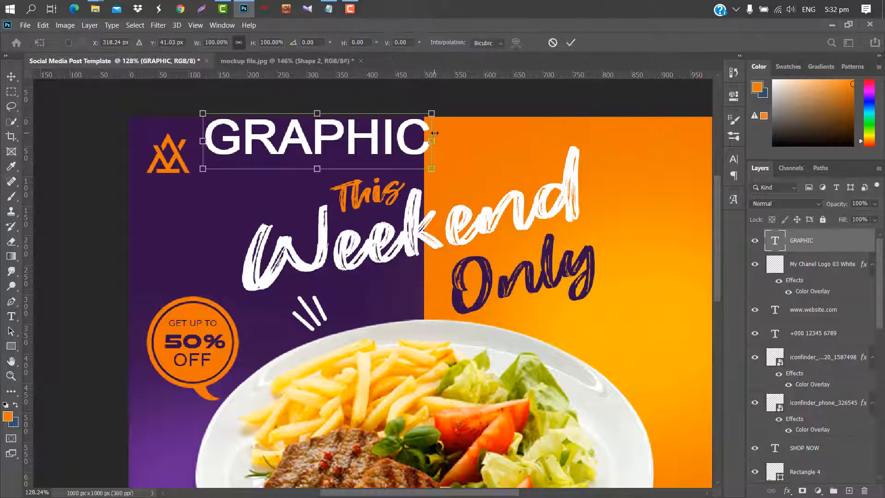
{"action": "left_click_drag", "start_coordinate": [430, 138], "coordinate": [263, 150]}
{"action": "left_click", "coordinate": [572, 43]}
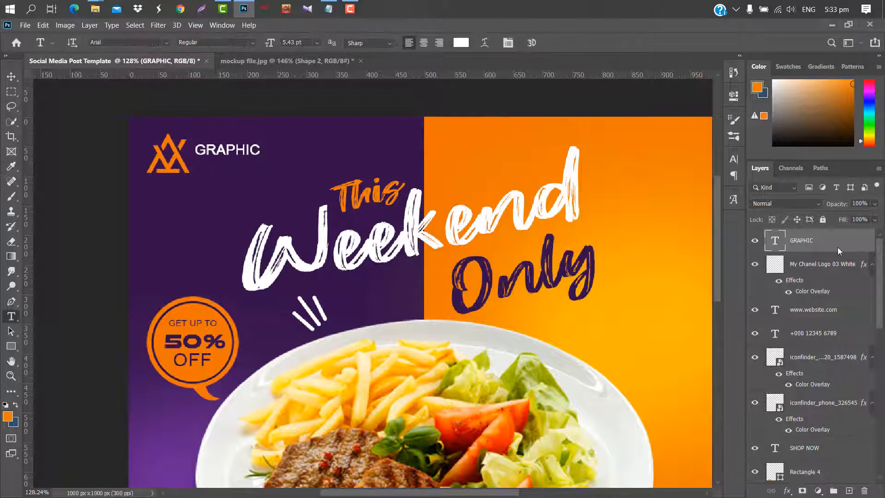
Duplicate the "GRAPHIC" text layer and change the copy's text to "CREATION".
{"action": "left_click_drag", "start_coordinate": [834, 240], "coordinate": [848, 491]}
{"action": "double_click", "coordinate": [775, 240]}
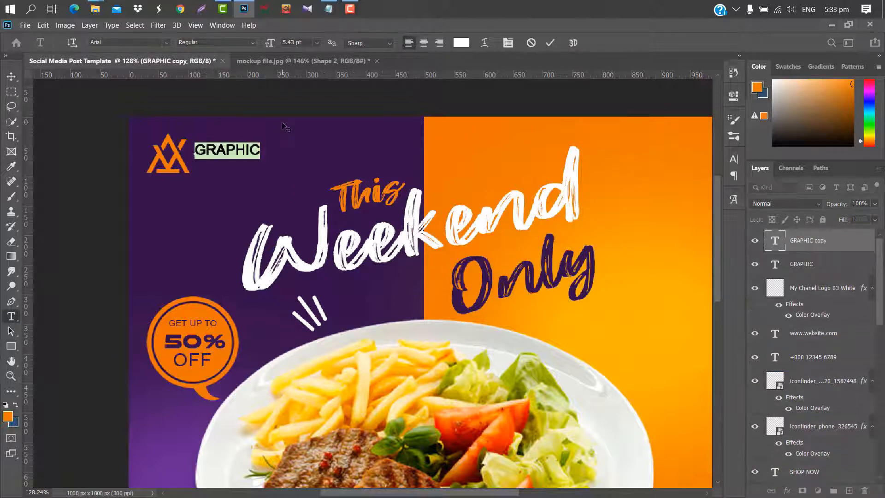
{"action": "key", "text": "Left"}
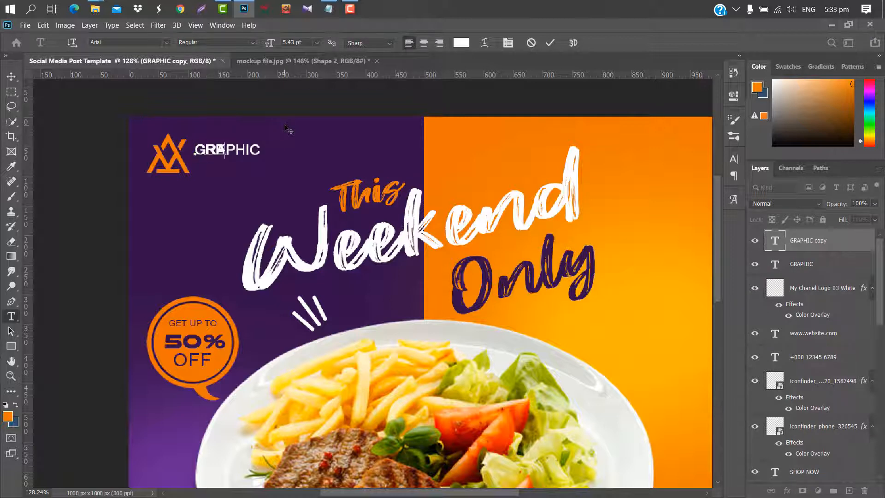
{"action": "left_click", "coordinate": [550, 43]}
Move the "CREATION" text directly below "GRAPHIC" as the second line beside the logo.
{"action": "key", "text": "ctrl+t"}
{"action": "left_click_drag", "start_coordinate": [244, 155], "coordinate": [244, 170]}
{"action": "left_click", "coordinate": [572, 43]}
Scale the logo symbol down slightly around its centre to match the height of the two text lines beside it.
{"action": "left_click", "coordinate": [178, 134]}
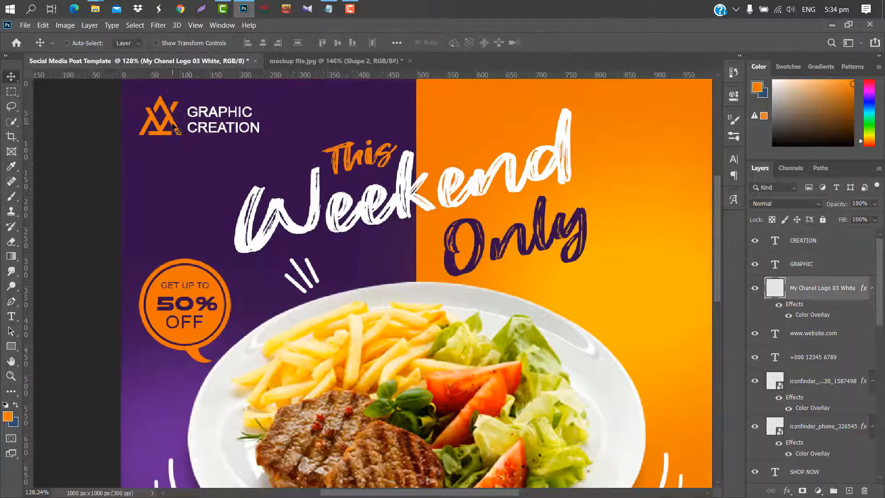
{"action": "key", "text": "ctrl+t"}
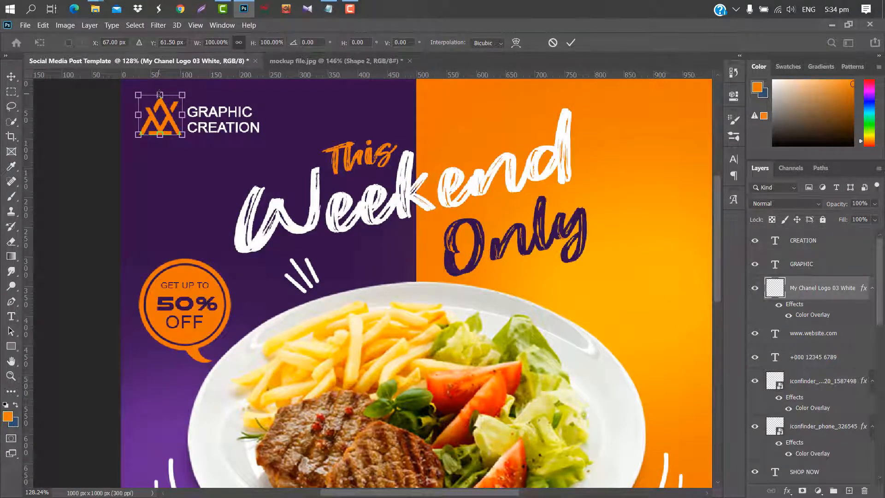
{"action": "left_click_drag", "start_coordinate": [159, 95], "coordinate": [159, 101]}
{"action": "left_click", "coordinate": [569, 43]}
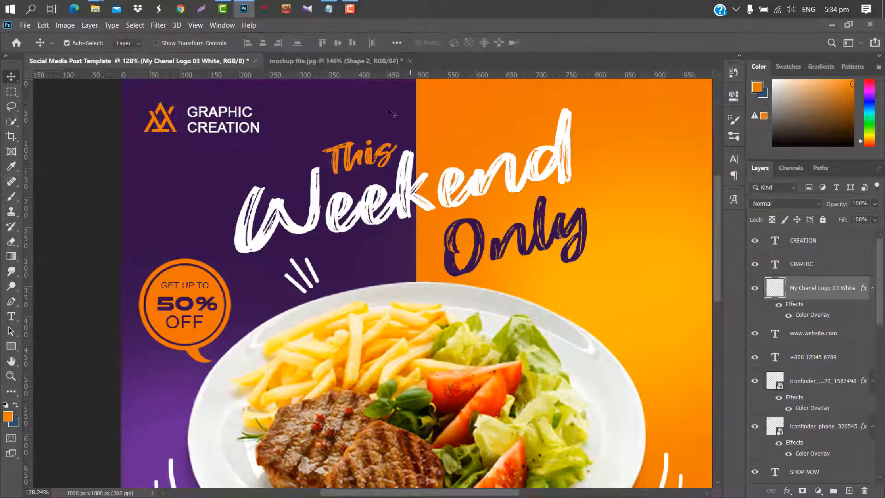
{"action": "key", "text": "ctrl+minus"}
{"action": "key", "text": "ctrl+minus"}
{"action": "key", "text": "ctrl+minus"}
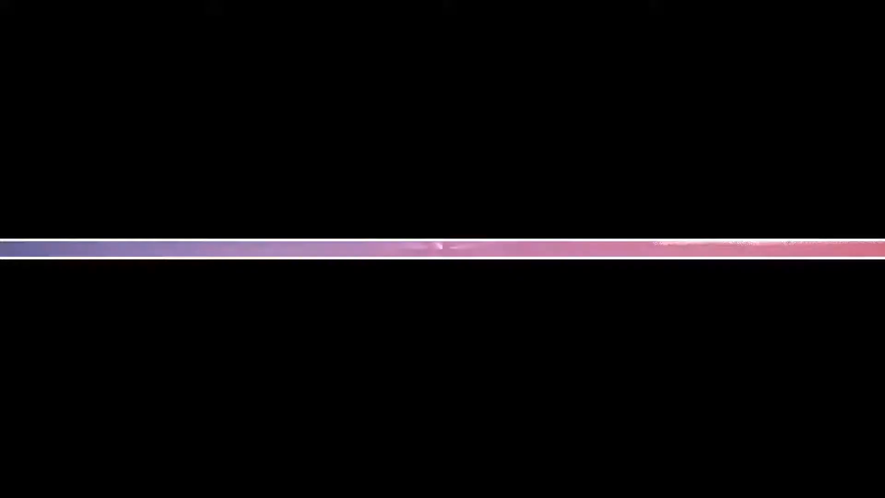